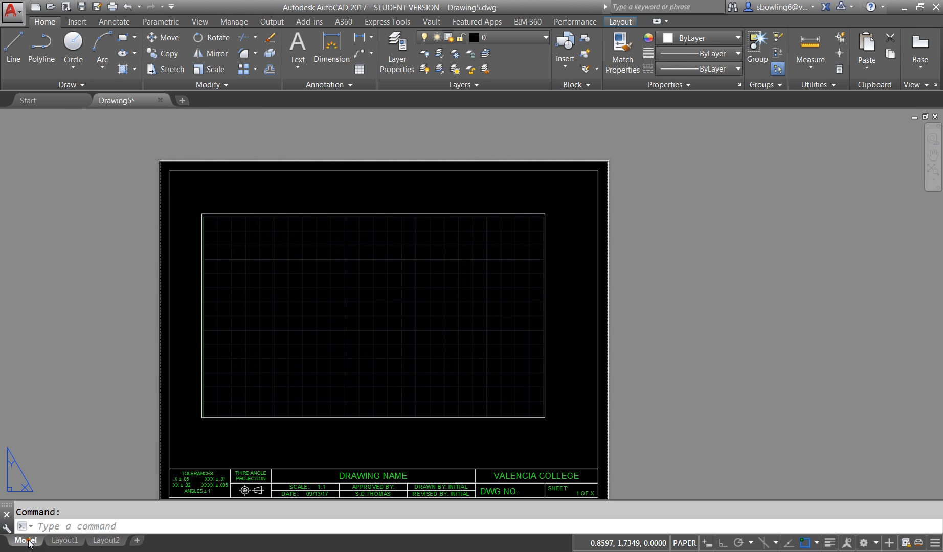
# Step: Switch to model space and accept decimal length units with inches as the insertion scale
pyautogui.click(25, 541)
pyautogui.write('units')
pyautogui.press('Return')
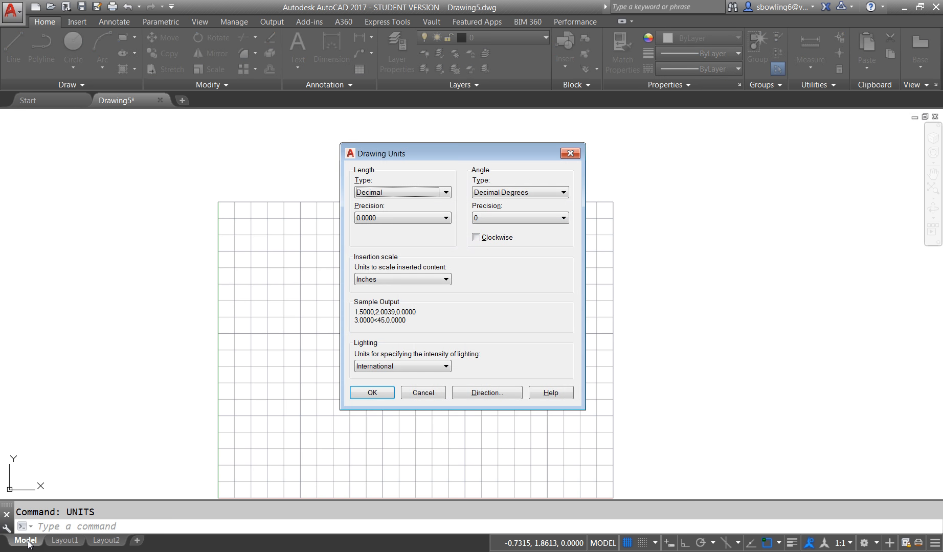
pyautogui.click(375, 393)
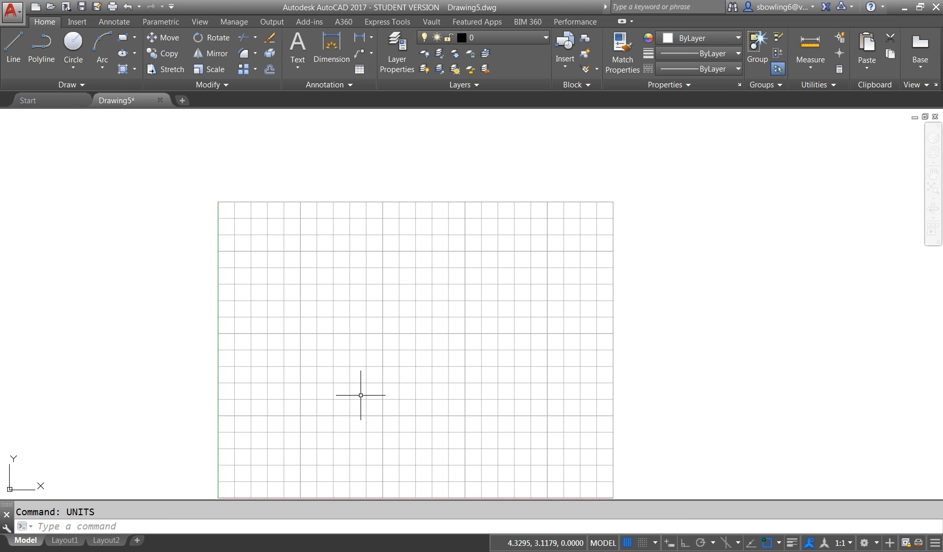
# Step: Make the XREF layer the current layer
pyautogui.write('la')
pyautogui.press('Return')
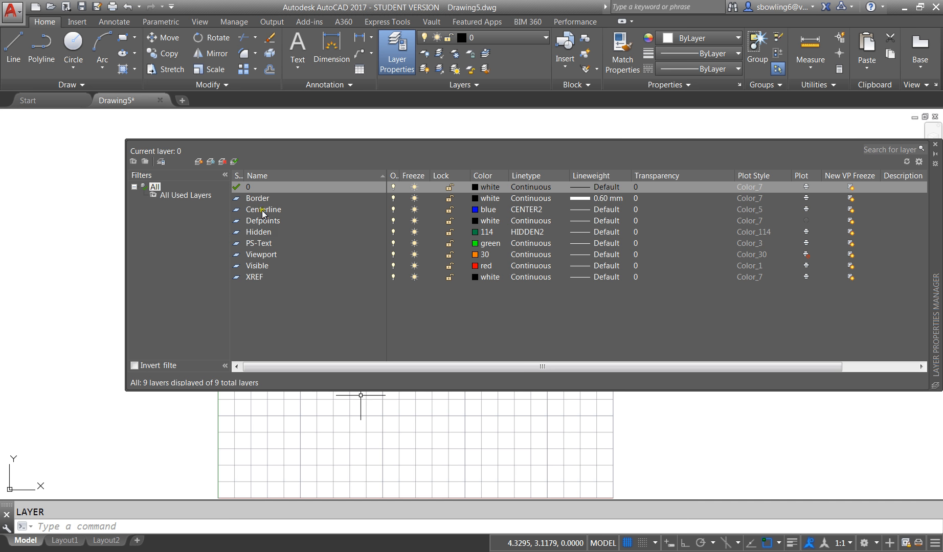
pyautogui.click(254, 277)
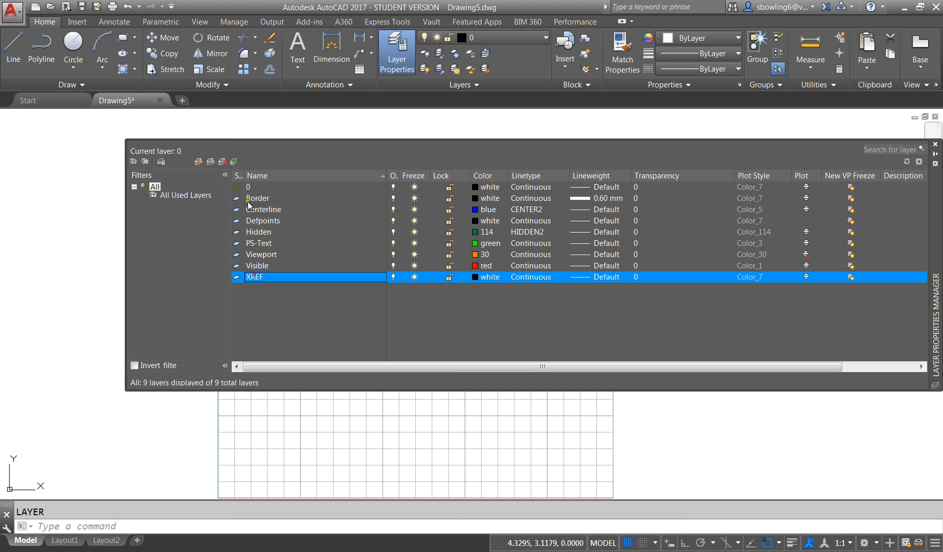
pyautogui.click(234, 162)
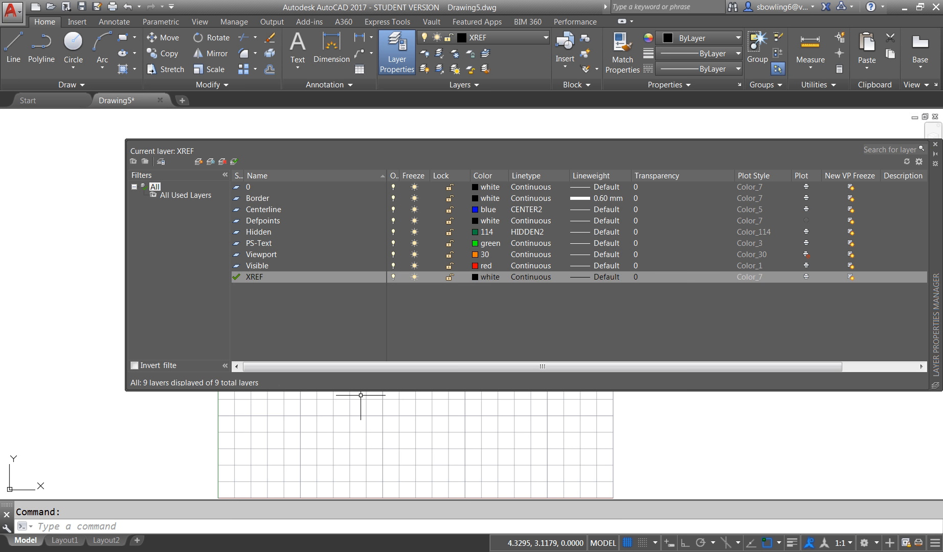
pyautogui.click(936, 144)
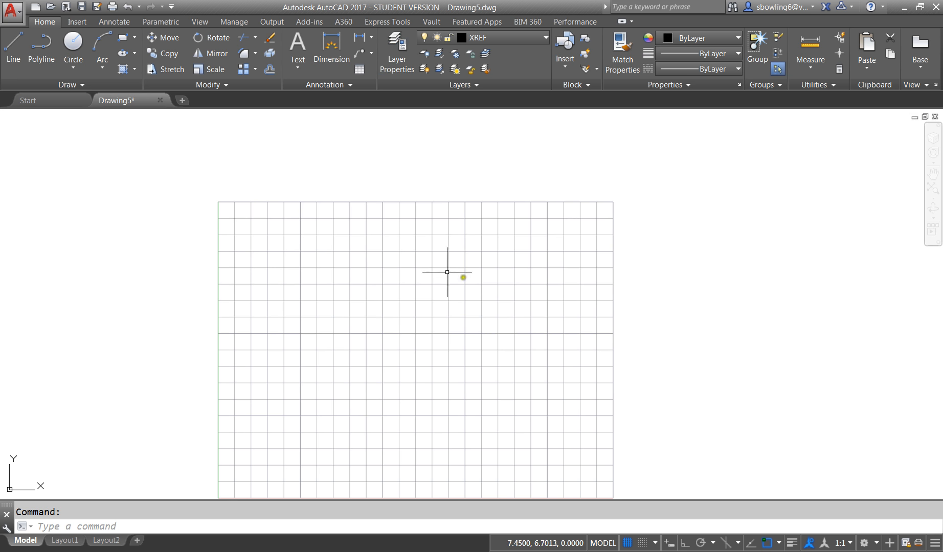
pyautogui.scroll(-1, 356, 293)
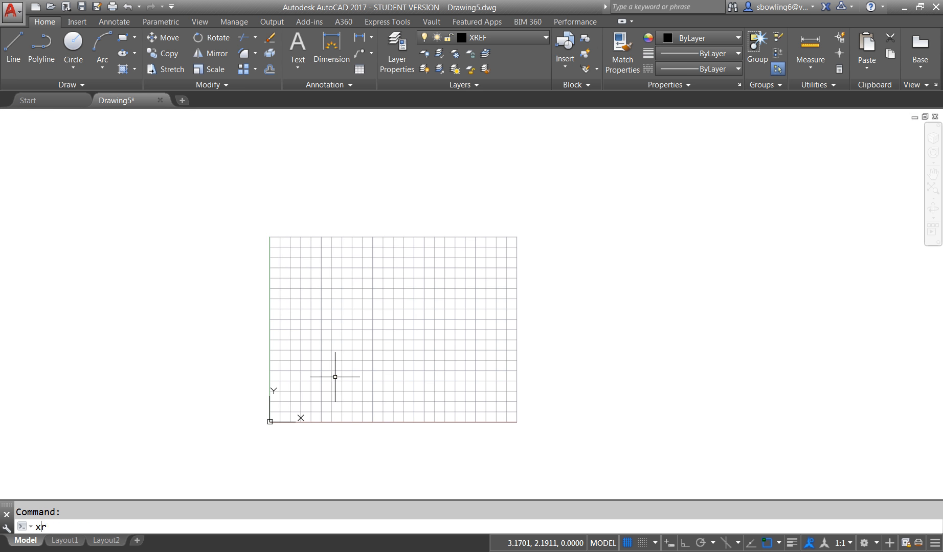
pyautogui.press('Return')
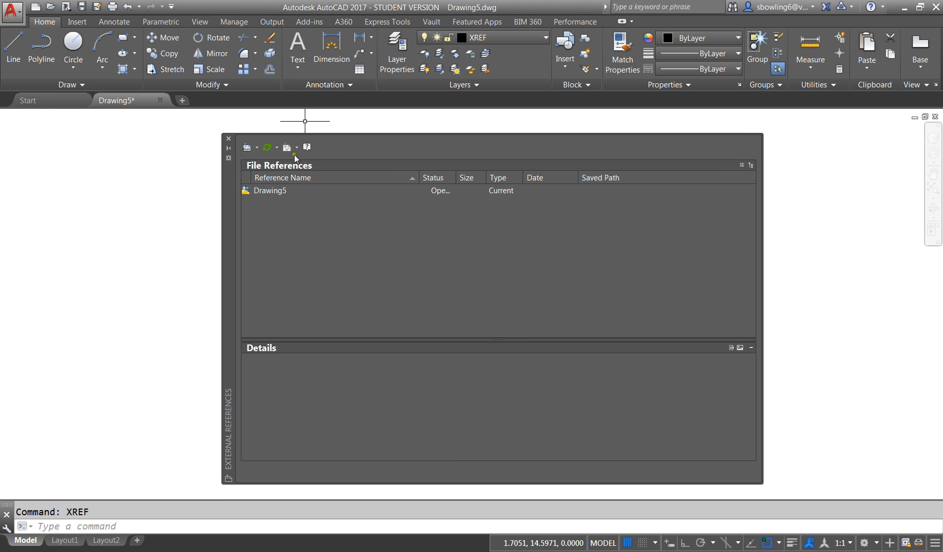
pyautogui.click(256, 148)
pyautogui.click(227, 140)
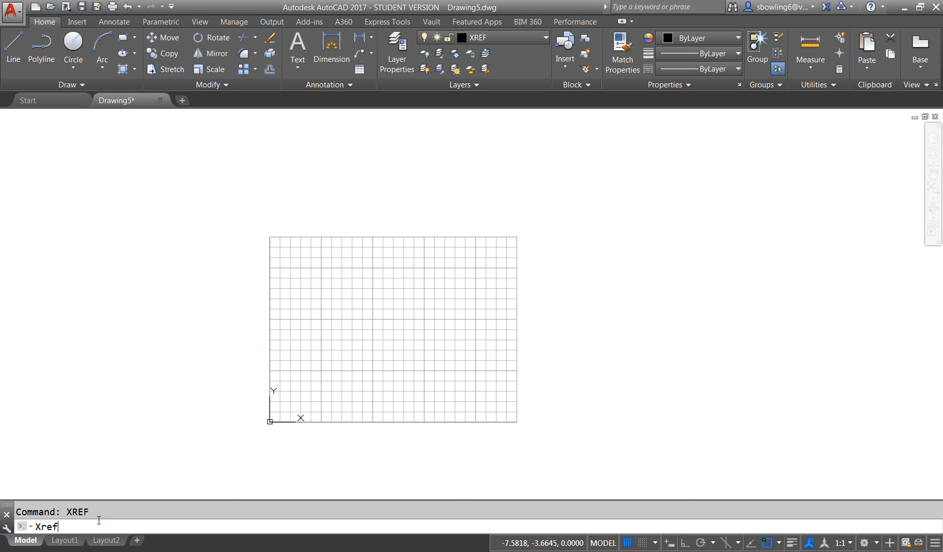
# Step: Attach Mechanical Dwg XREF-PDF.pdf as a full-path PDF underlay at 0,0,0 with scale 1 and rotation 0
pyautogui.write('Xref')
pyautogui.press('Return')
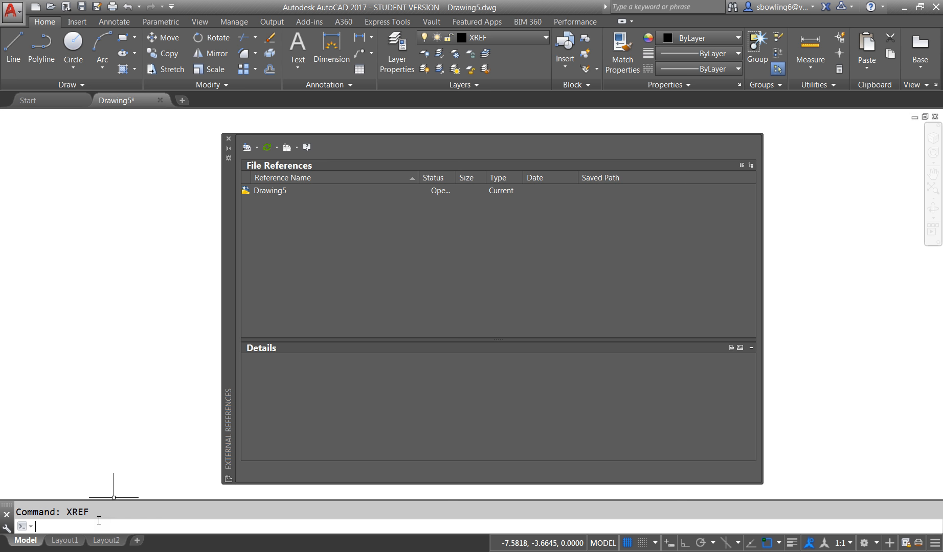
pyautogui.click(257, 147)
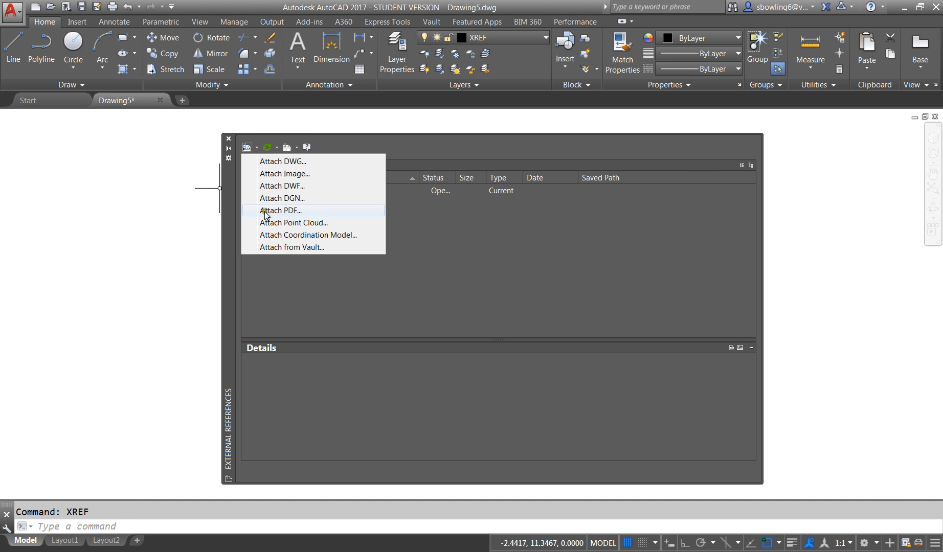
pyautogui.click(288, 210)
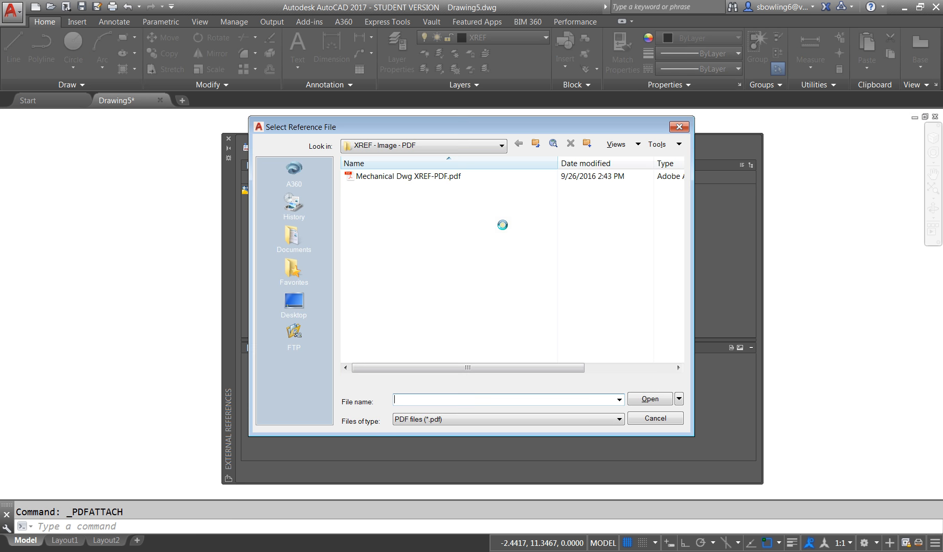
pyautogui.click(437, 179)
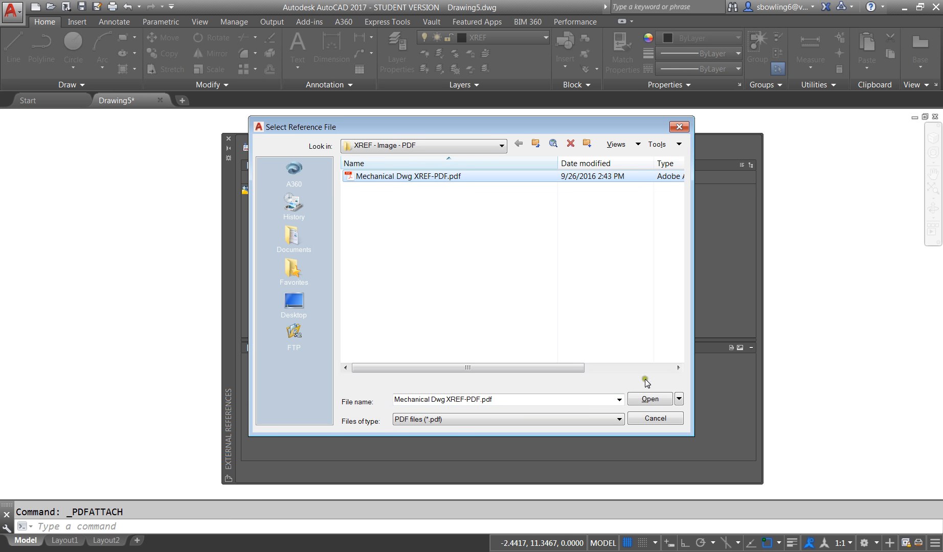
pyautogui.click(650, 399)
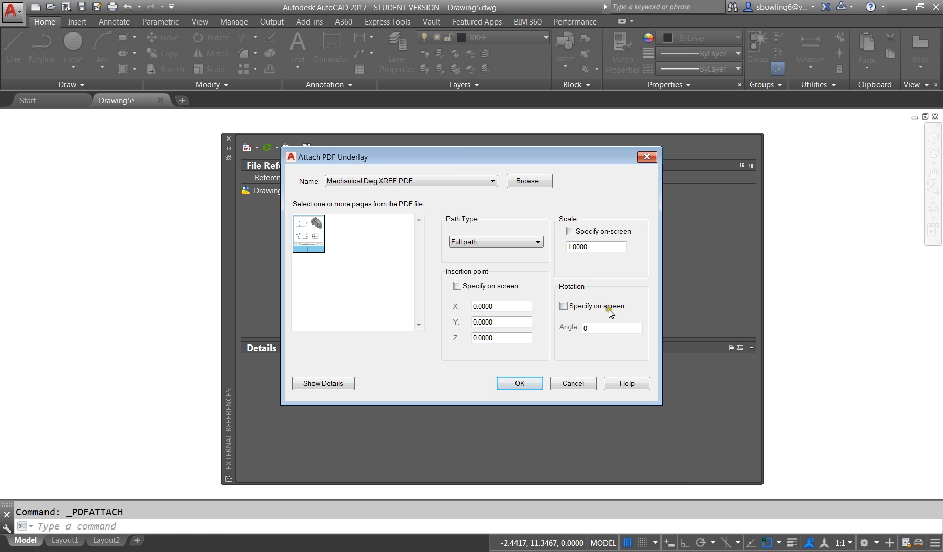
pyautogui.click(518, 385)
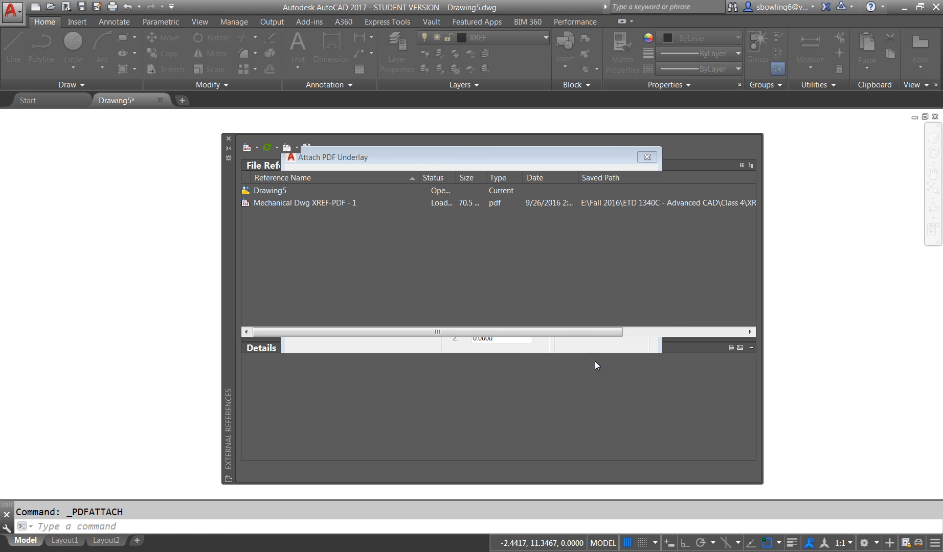
pyautogui.click(229, 139)
# Step: Examine the attached PDF sheet and compare its size with the drawing grid at the origin
pyautogui.scroll(-8, 341, 288)
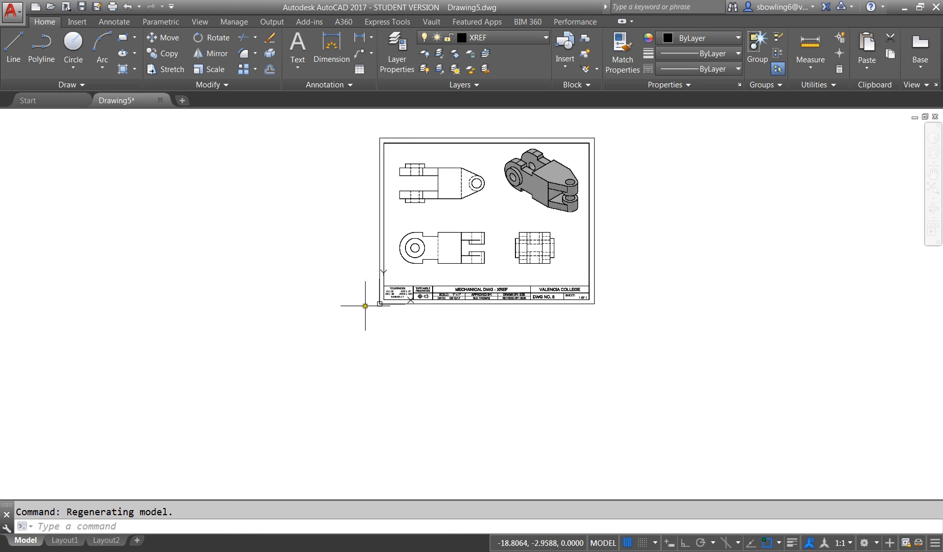
pyautogui.scroll(4, 465, 207)
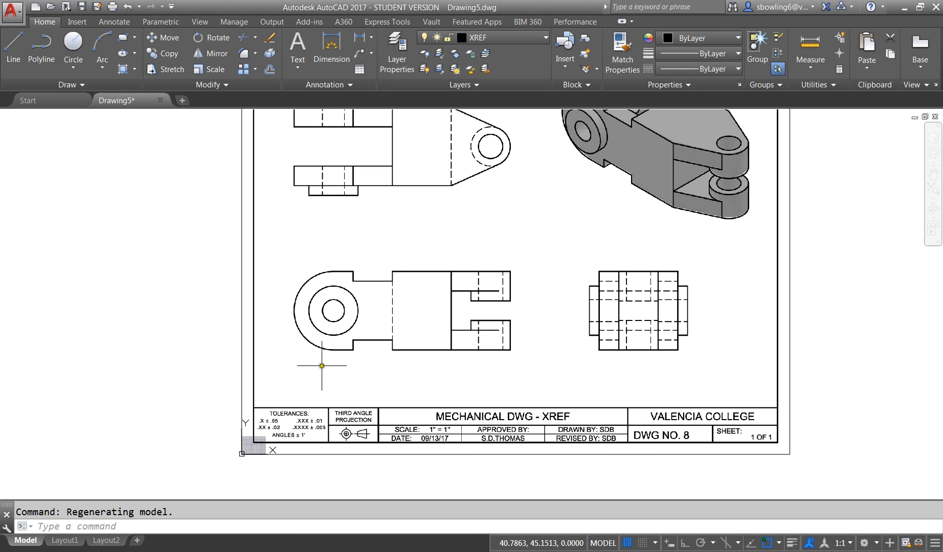
pyautogui.scroll(2, 322, 361)
pyautogui.scroll(-6, 242, 320)
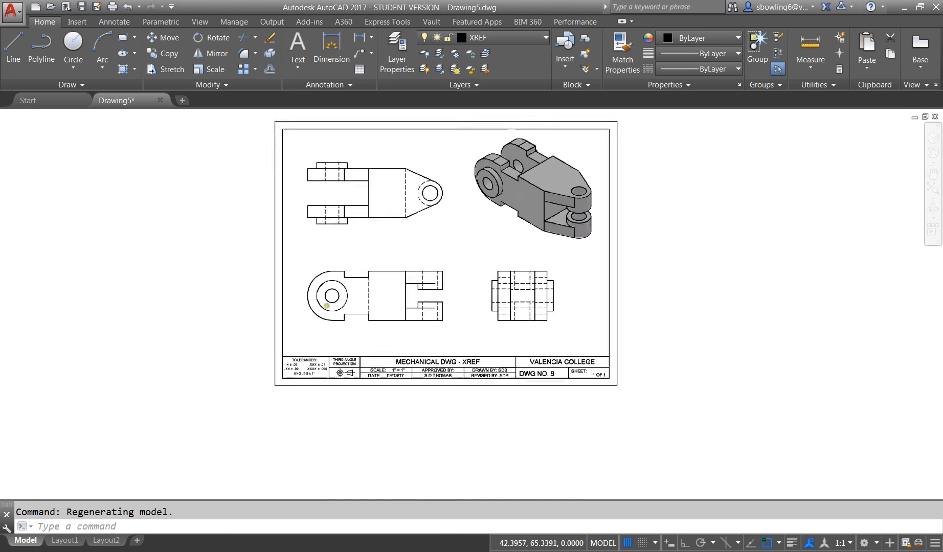
pyautogui.scroll(4, 295, 323)
pyautogui.scroll(-4, 312, 327)
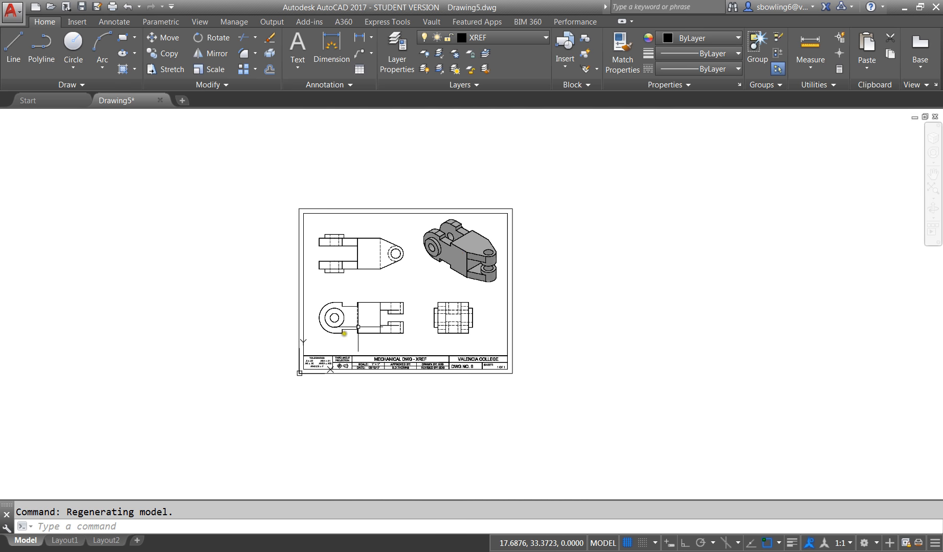
pyautogui.scroll(8, 305, 367)
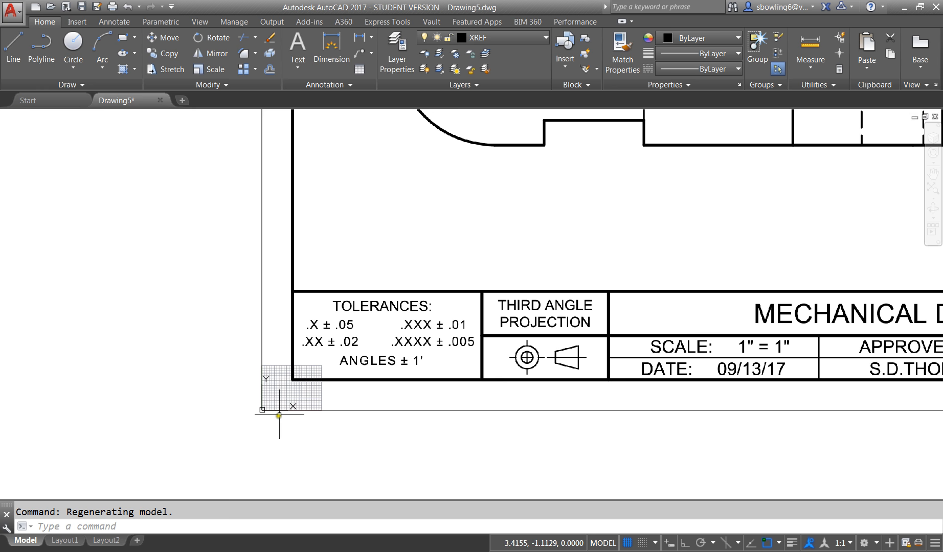
# Step: Scale the PDF underlay by reference from its lower-left corner, using the sheet's diagonal as reference and the grid's upper-right corner as new length
pyautogui.scroll(-6, 266, 416)
pyautogui.click(372, 393)
pyautogui.click(357, 406)
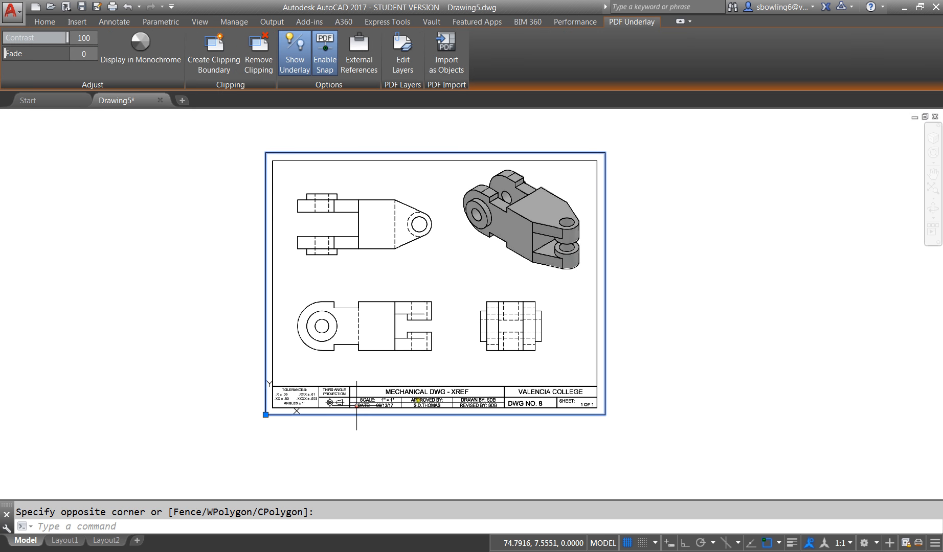
pyautogui.write('sc')
pyautogui.press('Return')
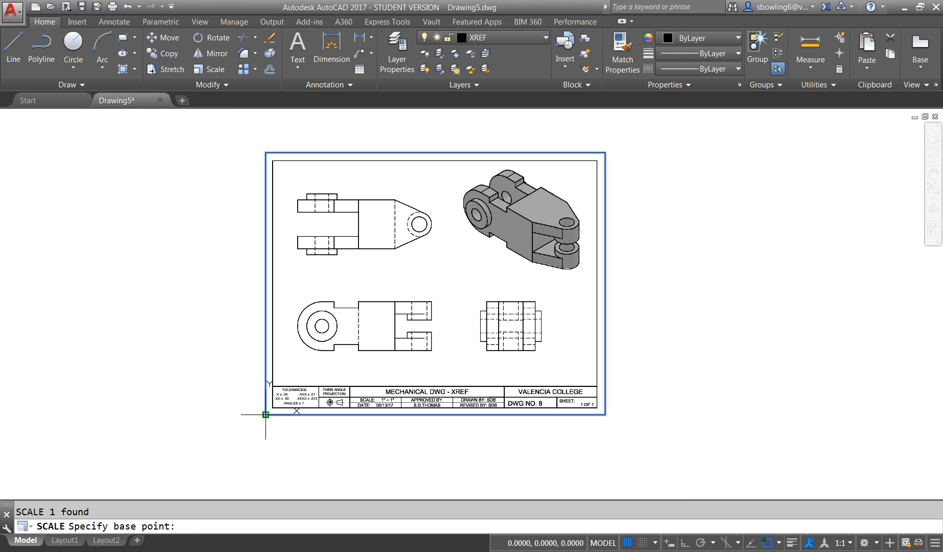
pyautogui.click(265, 415)
pyautogui.write('R')
pyautogui.press('Return')
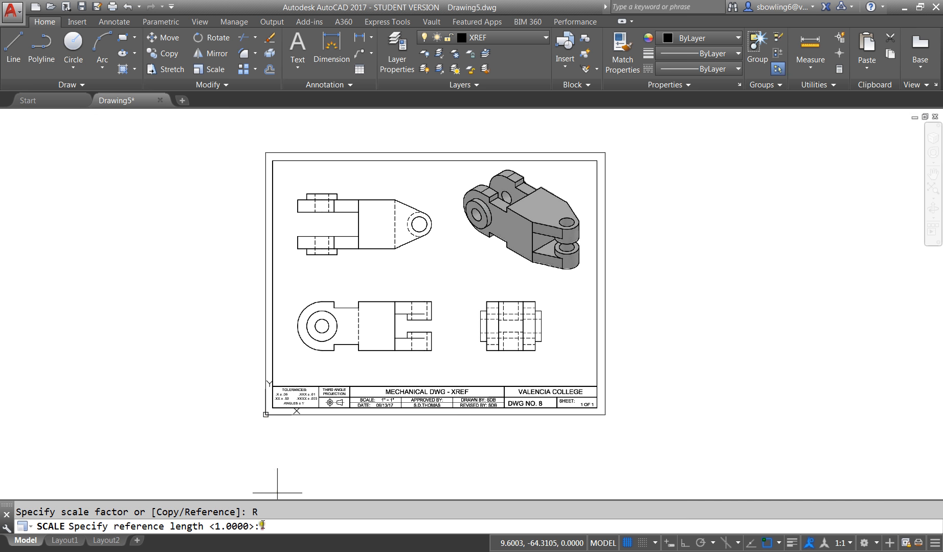
pyautogui.click(265, 413)
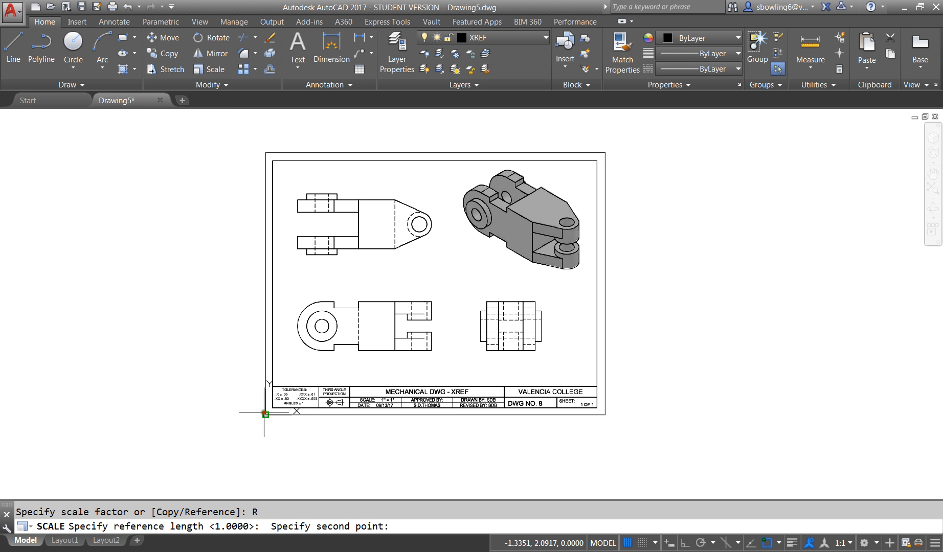
pyautogui.click(605, 153)
pyautogui.scroll(8, 306, 375)
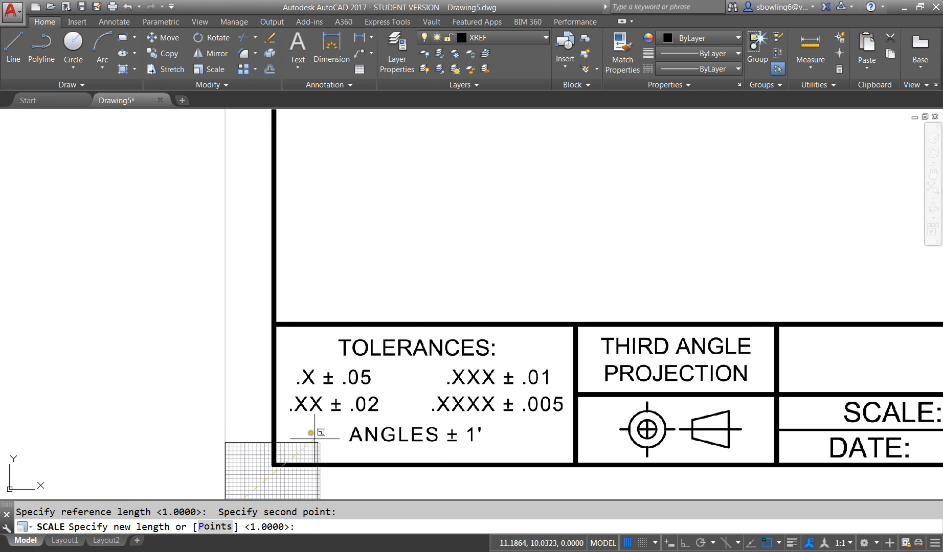
pyautogui.click(319, 444)
# Step: Check how the scaled underlay fits the grid and display its properties to verify its layer
pyautogui.scroll(-10, 315, 432)
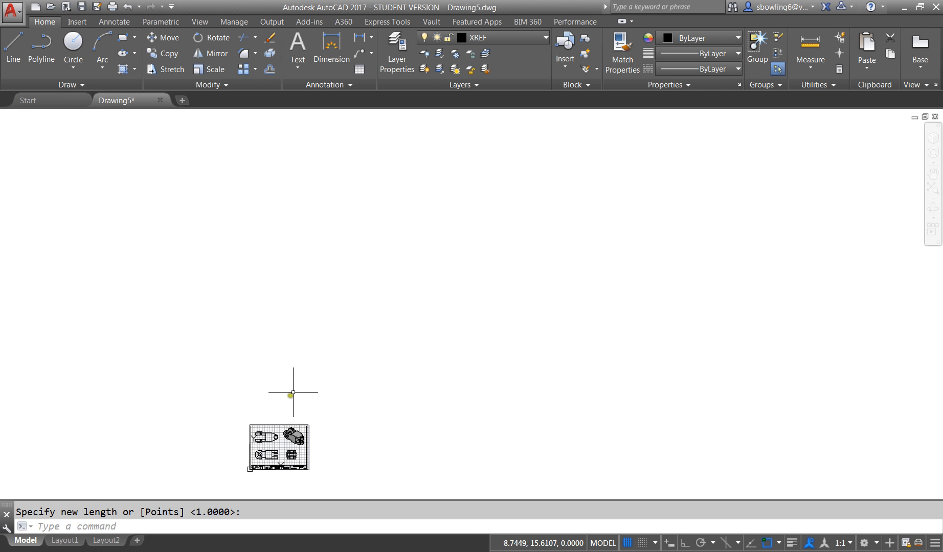
pyautogui.scroll(8, 266, 445)
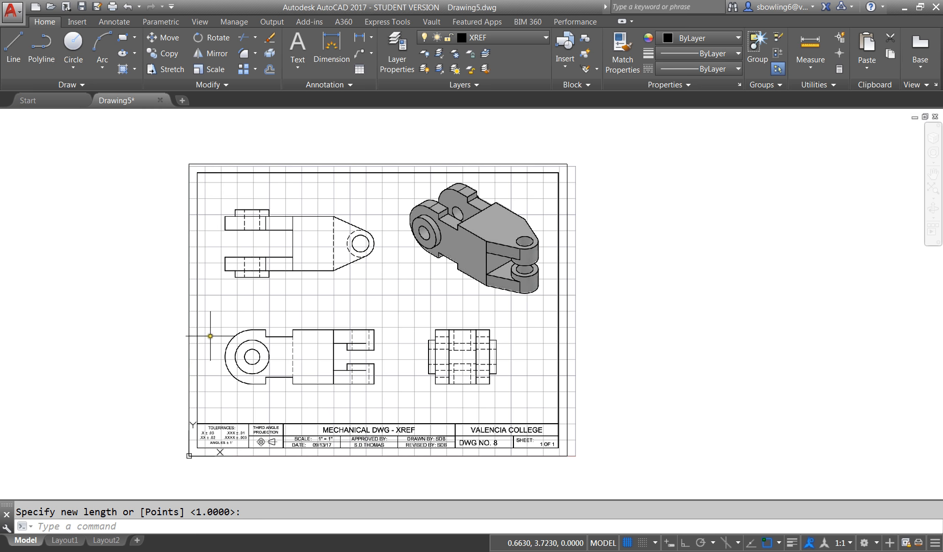
pyautogui.scroll(2, 259, 338)
pyautogui.scroll(2, 259, 337)
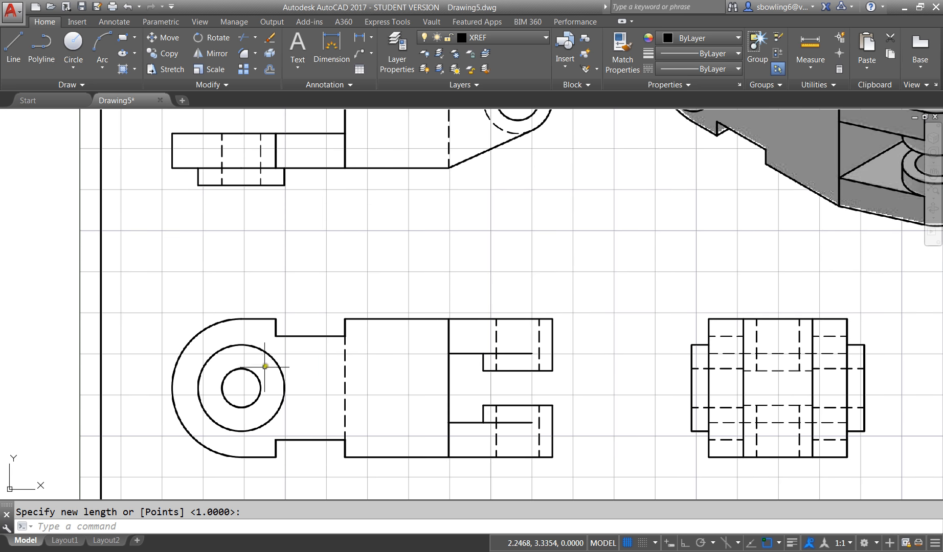
pyautogui.scroll(-4, 265, 367)
pyautogui.scroll(2, 241, 389)
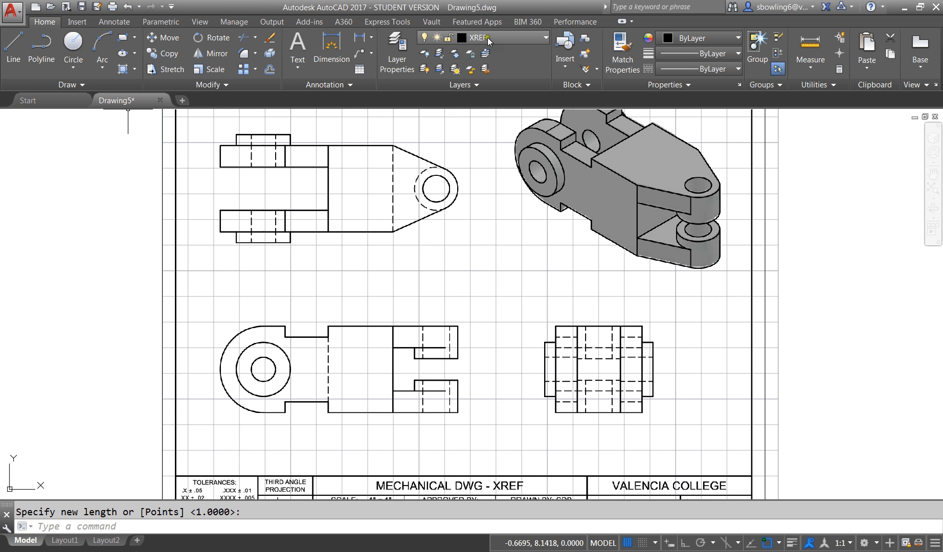
pyautogui.scroll(-4, 368, 284)
pyautogui.click(350, 192)
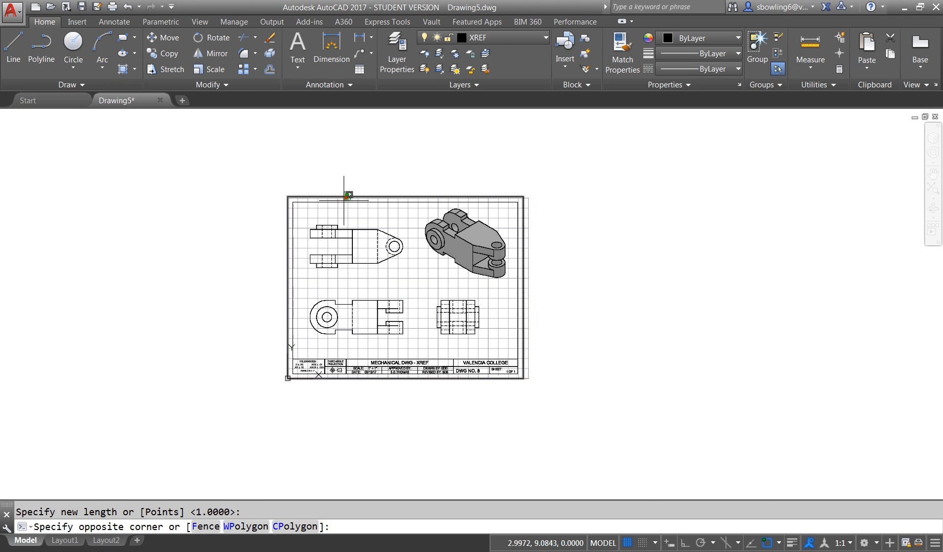
pyautogui.click(332, 209)
pyautogui.write('r')
pyautogui.press('Return')
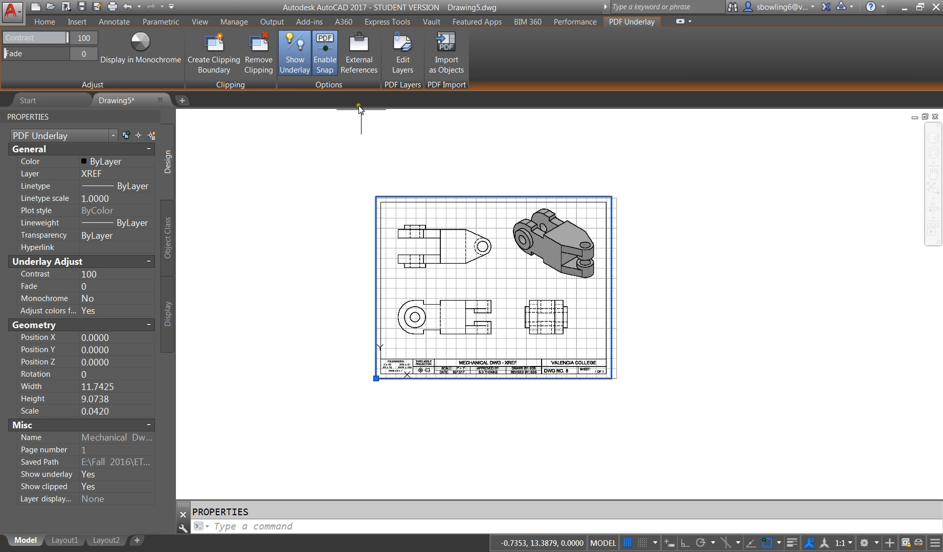
pyautogui.press('Escape')
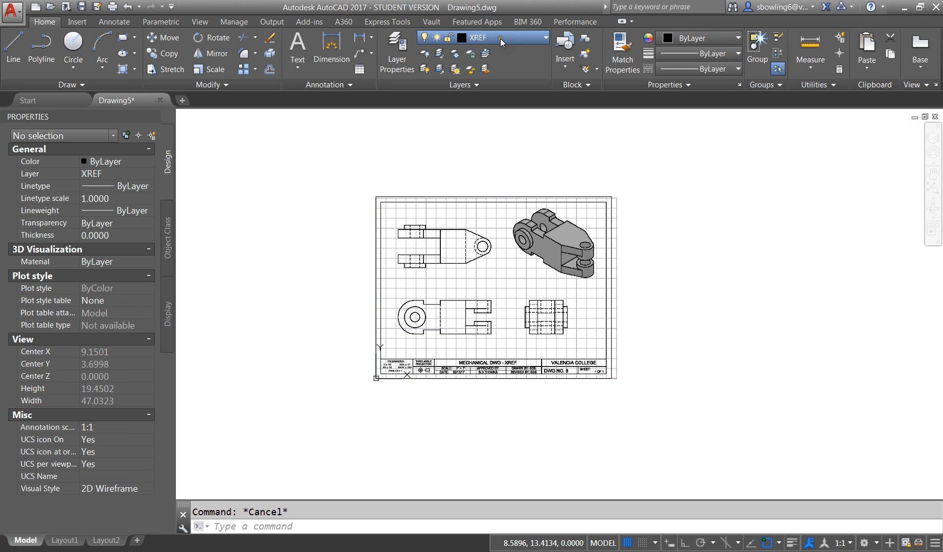
# Step: Make the Visible layer current and trace the innermost circle at the rounded end of the front view with a circle
pyautogui.scroll(6, 414, 313)
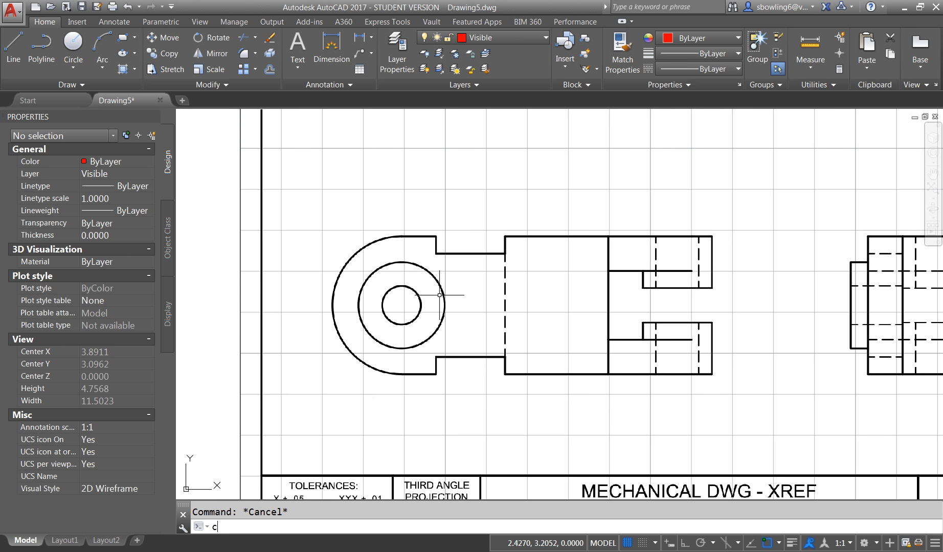
pyautogui.write('c')
pyautogui.press('Return')
pyautogui.click(402, 305)
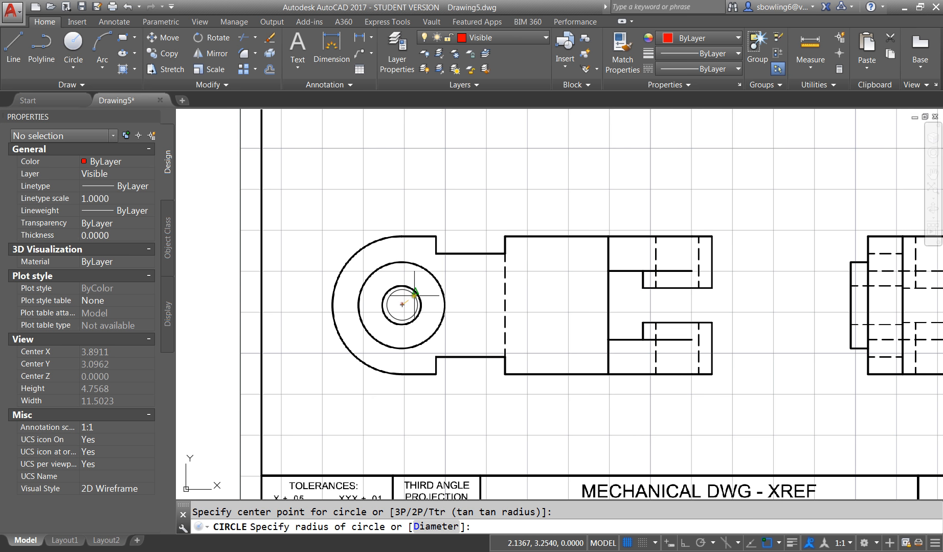
pyautogui.click(421, 304)
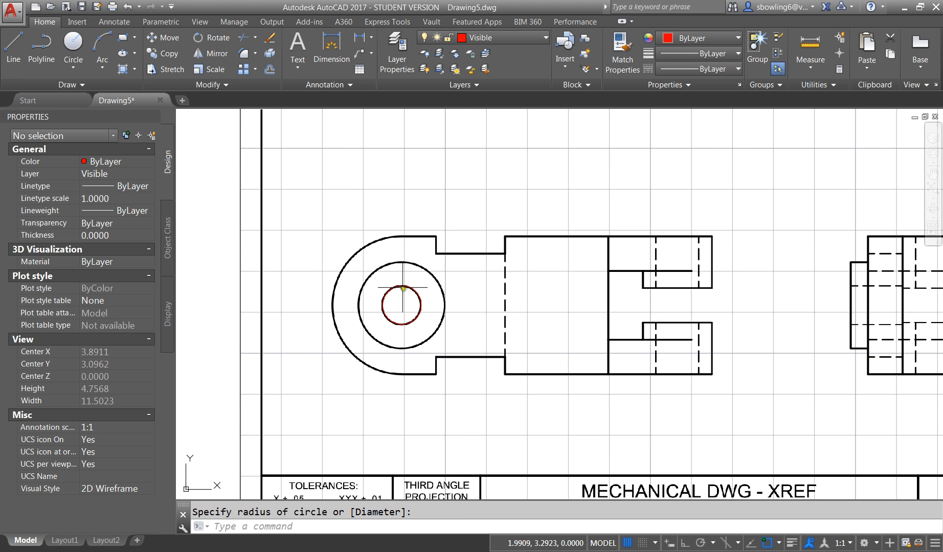
pyautogui.click(432, 254)
pyautogui.click(402, 215)
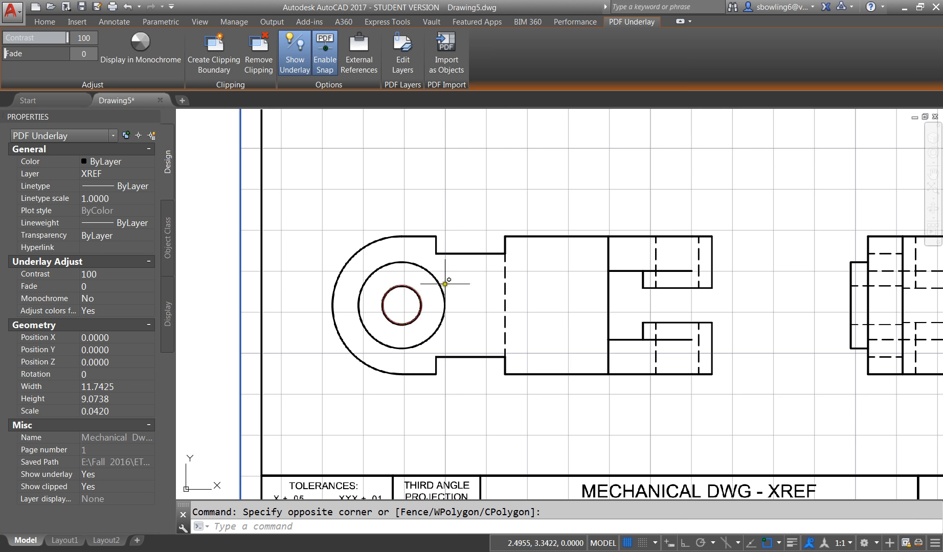
pyautogui.scroll(-3, 335, 340)
pyautogui.press('Escape')
# Step: Send the PDF underlay to the back of the draw order, behind the traced circle
pyautogui.click(435, 182)
pyautogui.click(404, 211)
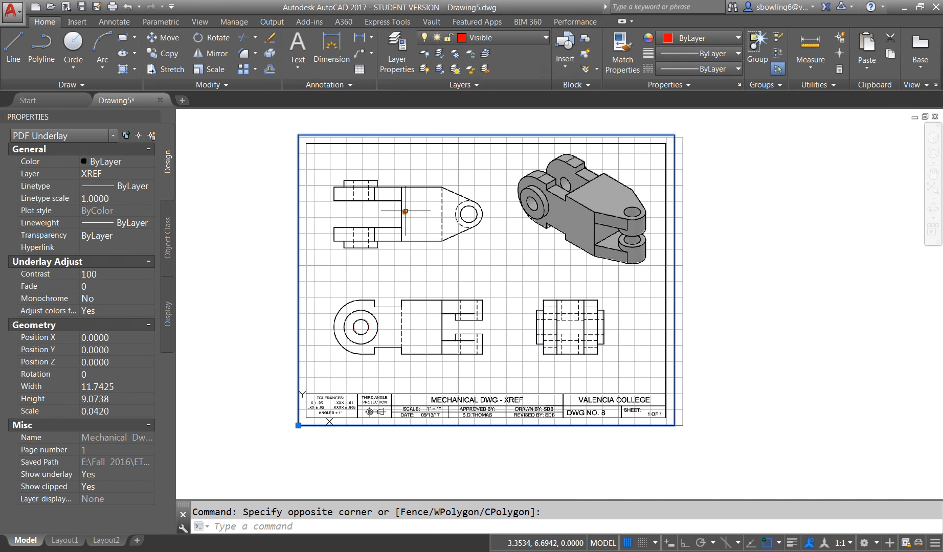
pyautogui.scroll(5, 378, 306)
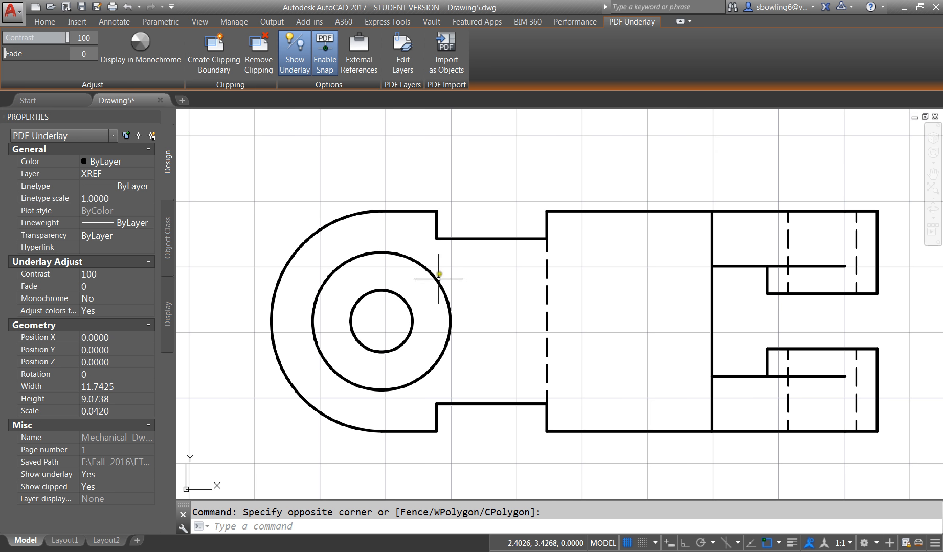
pyautogui.scroll(-6, 438, 279)
pyautogui.click(494, 177)
pyautogui.click(450, 213)
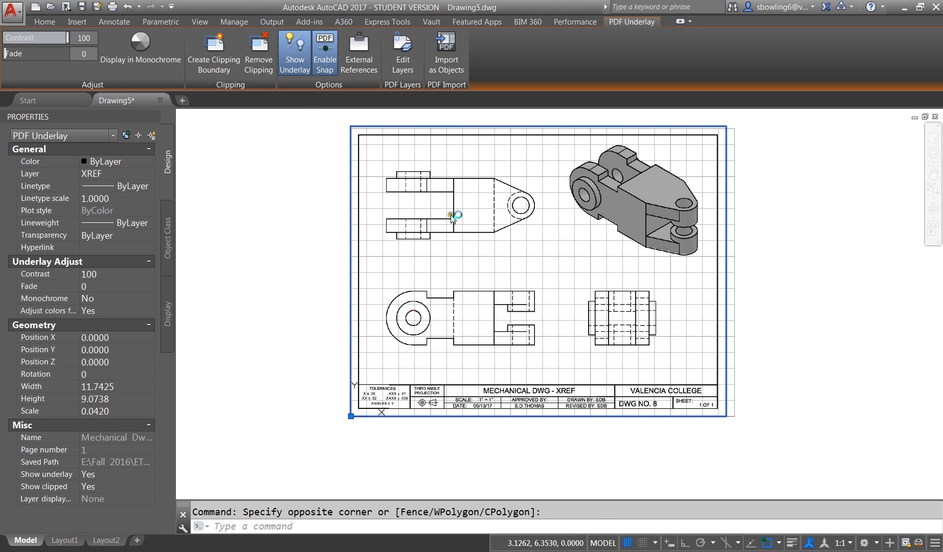
pyautogui.rightClick(456, 217)
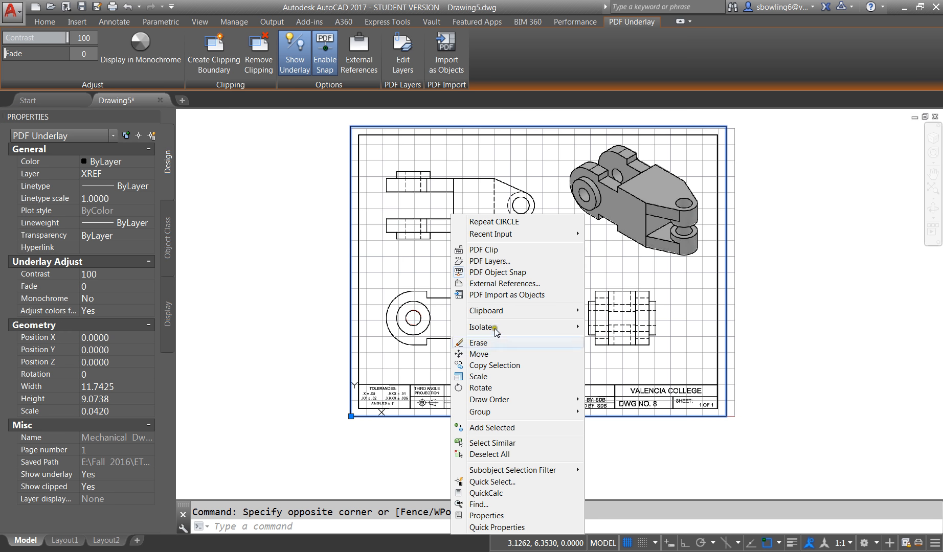
pyautogui.moveTo(489, 400)
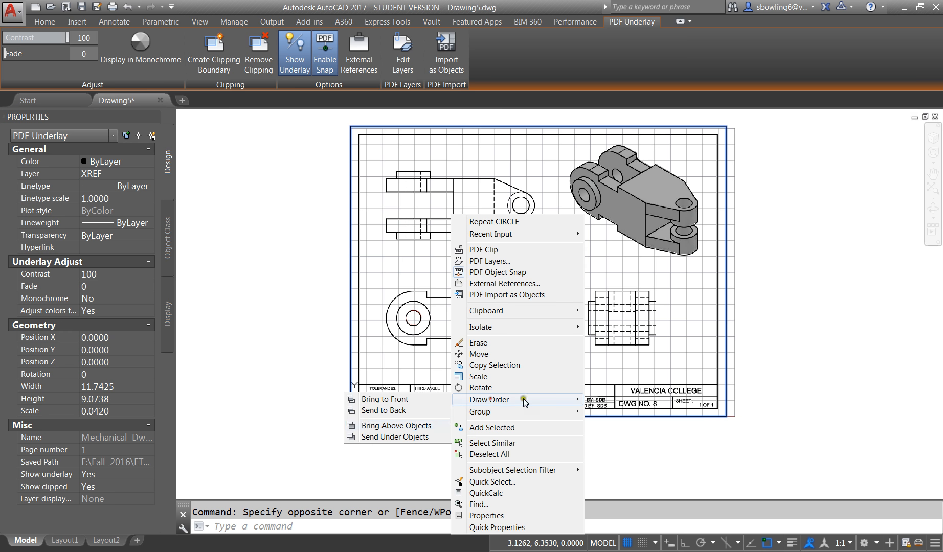
pyautogui.click(367, 408)
pyautogui.scroll(6, 402, 309)
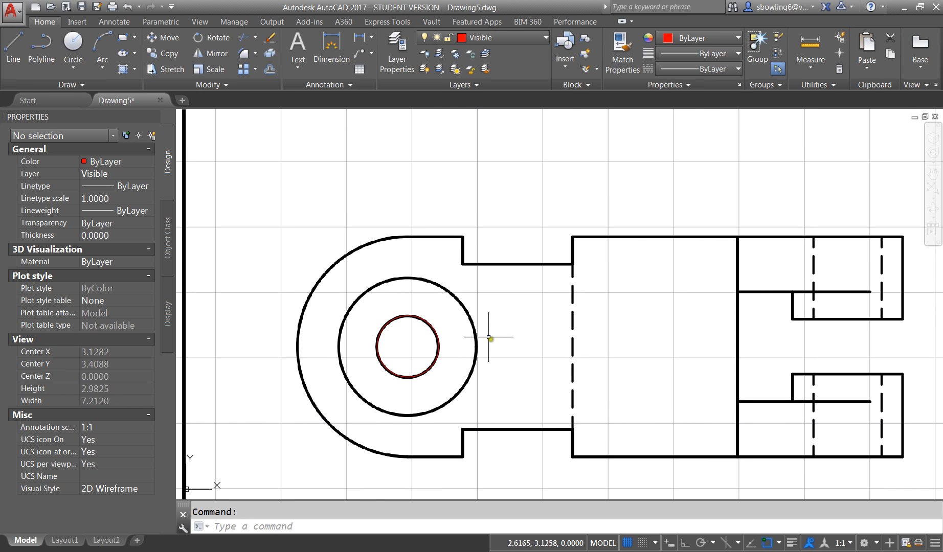
pyautogui.press('Escape')
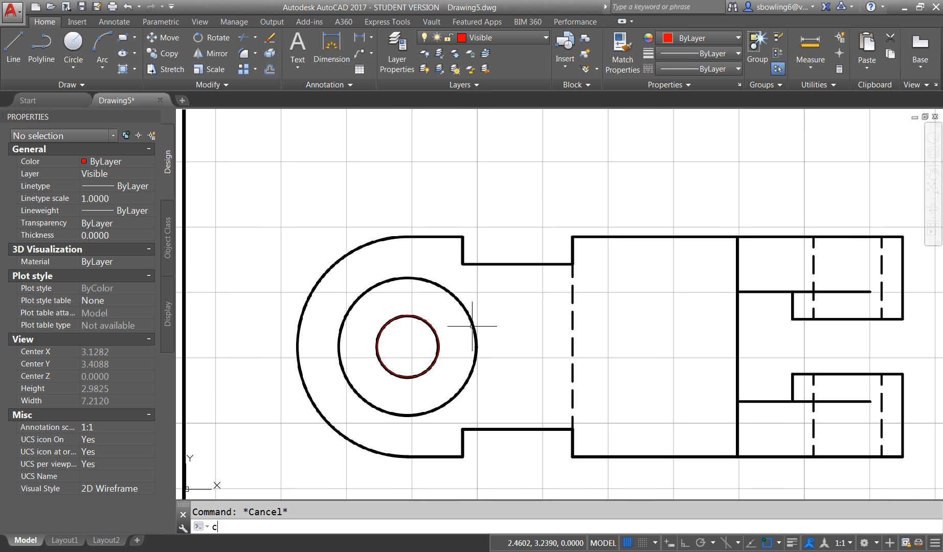
# Step: Trace the front view's middle circle, radius about 0.53, and its outer rounded end with two circles concentric with the inner one
pyautogui.write('c')
pyautogui.press('Return')
pyautogui.click(408, 346)
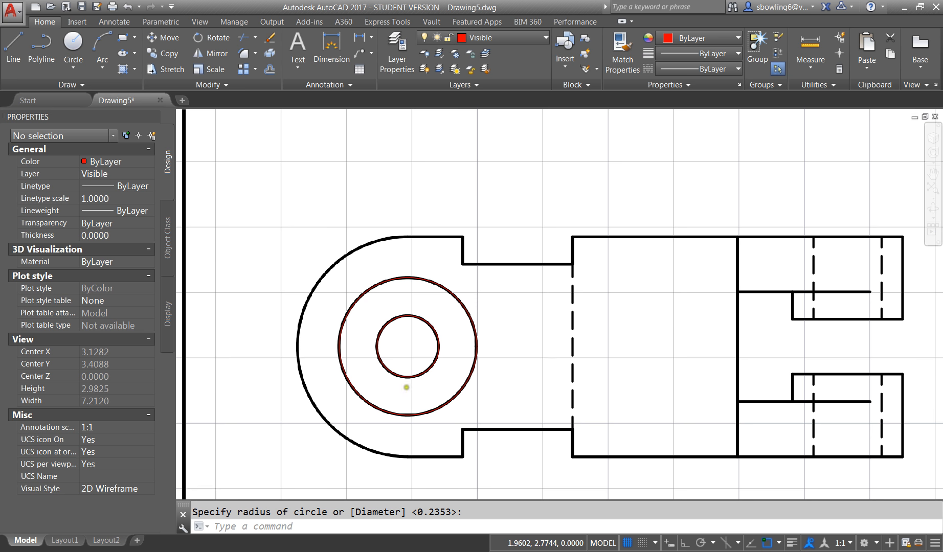
pyautogui.scroll(-2, 407, 388)
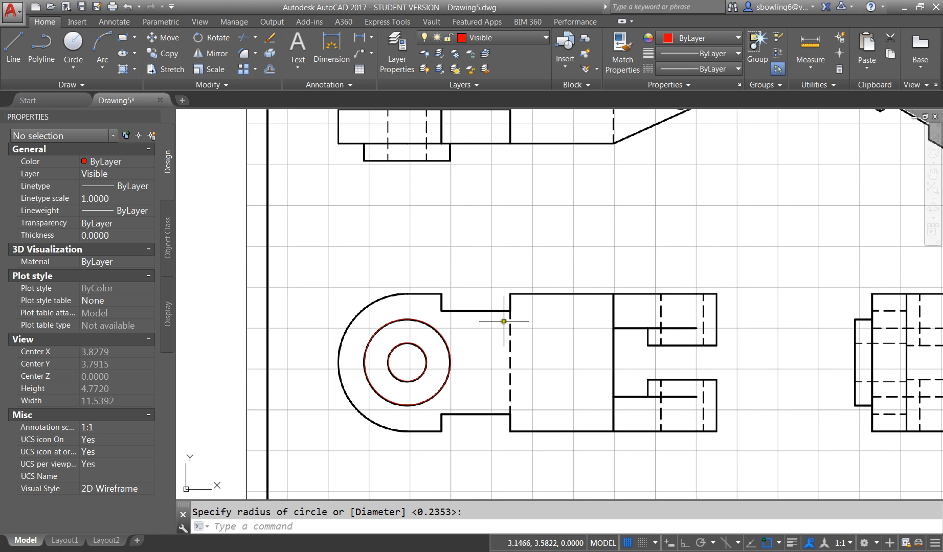
pyautogui.press('Return')
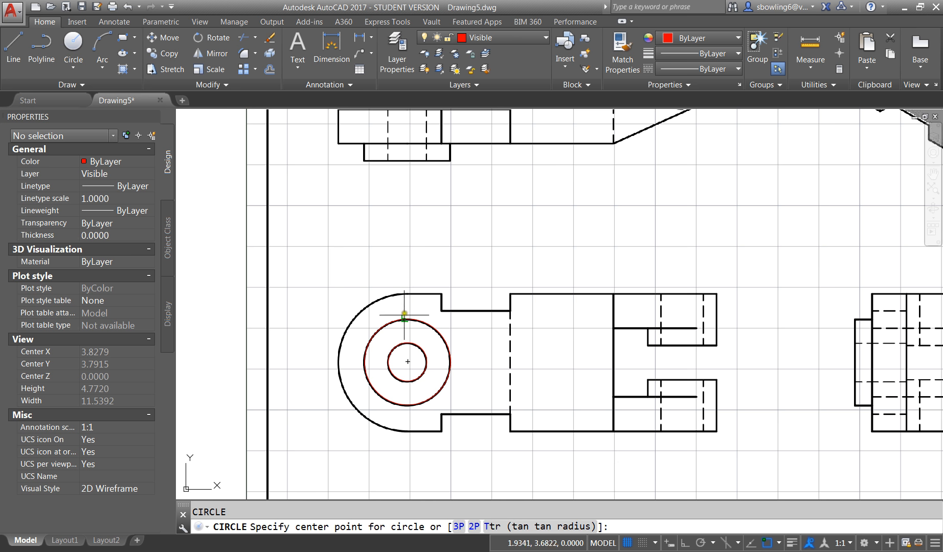
pyautogui.click(408, 362)
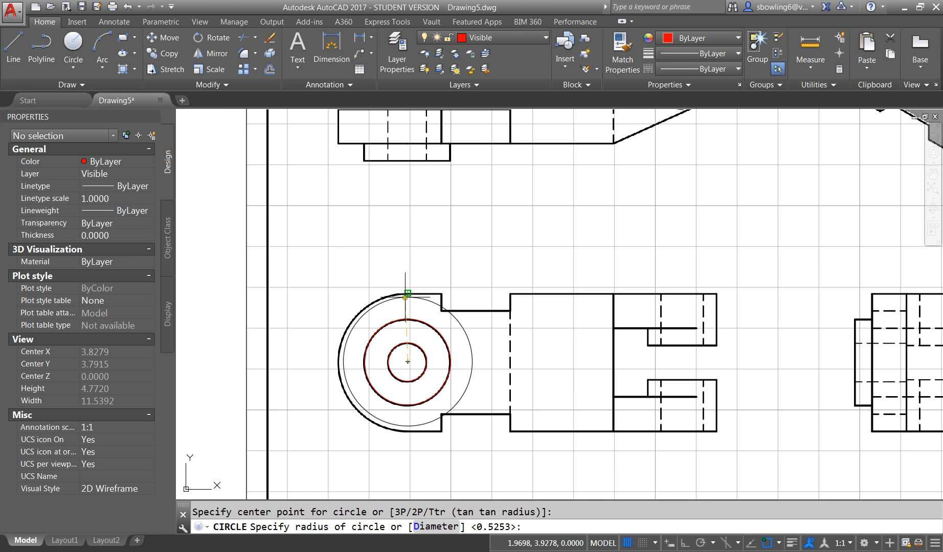
pyautogui.click(415, 297)
pyautogui.press('Escape')
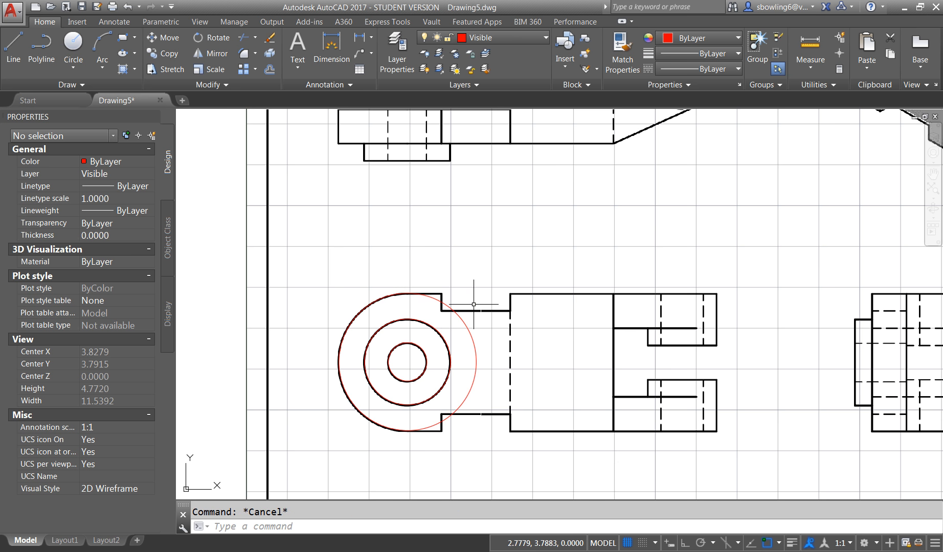
# Step: Trace the front view's upper outline with a polyline from the rounded end's top, through the notch and around the upper fork arm
pyautogui.press('Return')
pyautogui.click(441, 295)
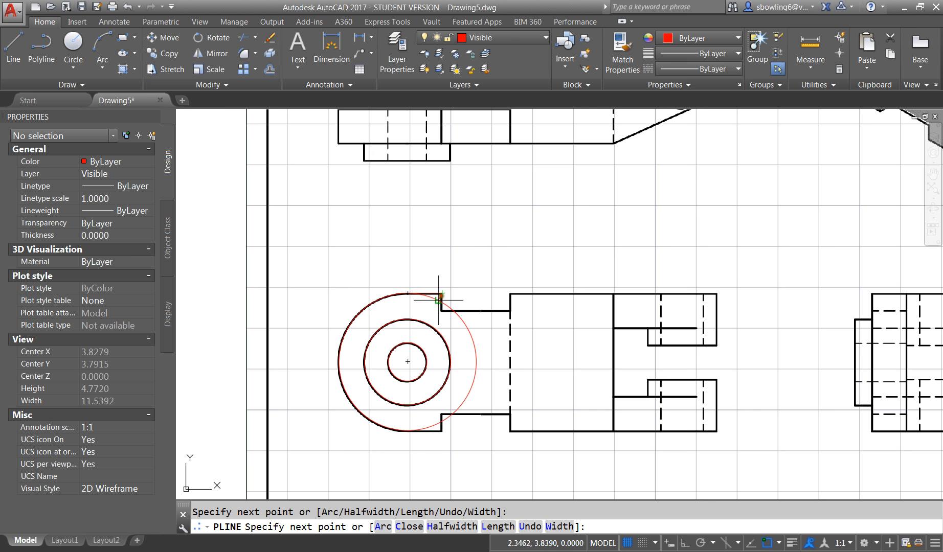
pyautogui.click(441, 310)
pyautogui.click(510, 310)
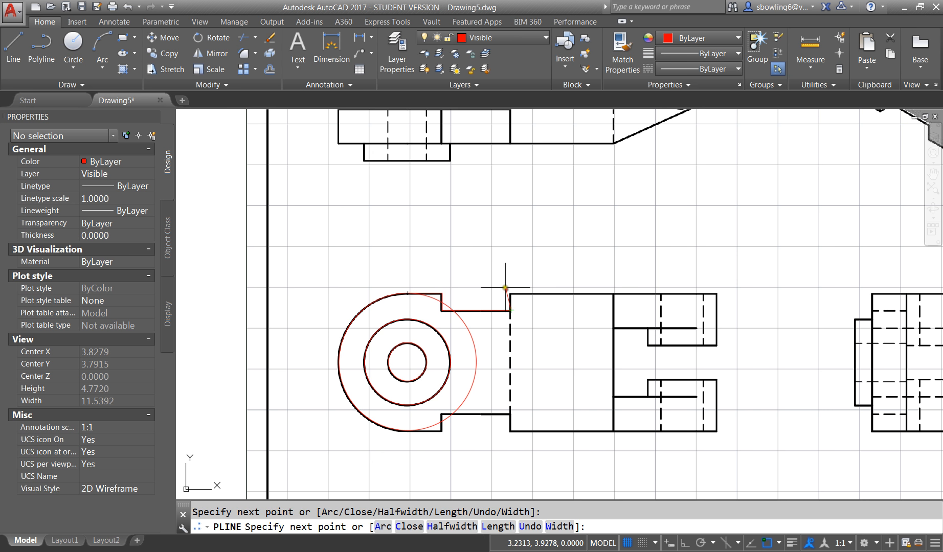
pyautogui.click(511, 294)
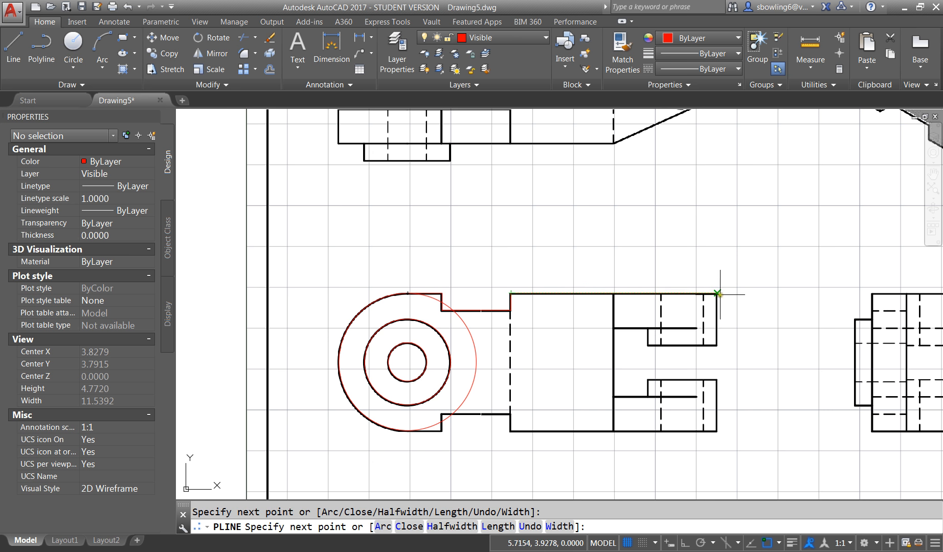
pyautogui.click(717, 294)
pyautogui.click(717, 346)
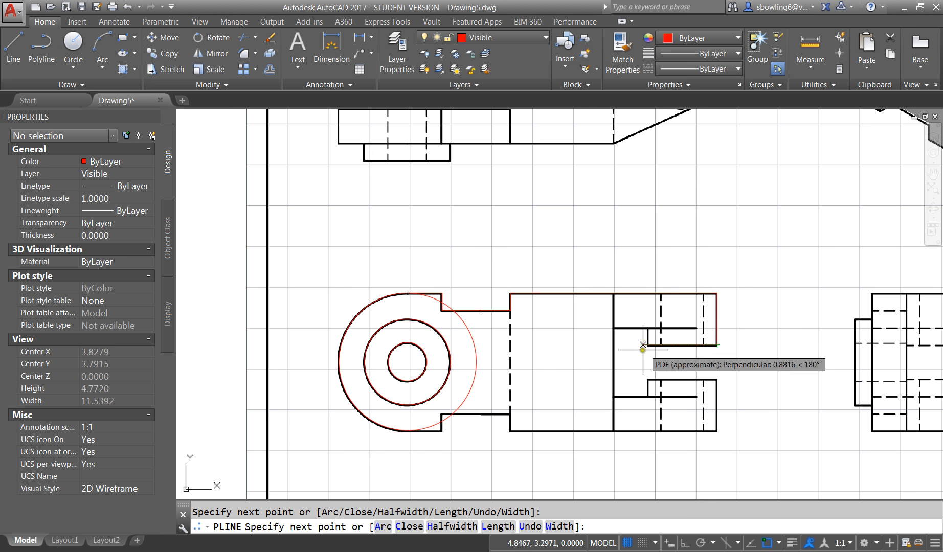
pyautogui.click(648, 327)
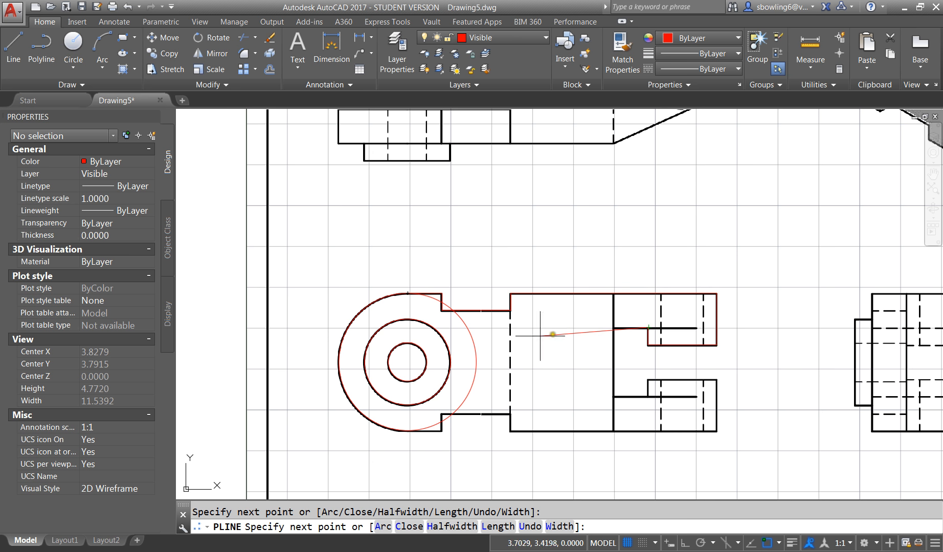
pyautogui.press('Escape')
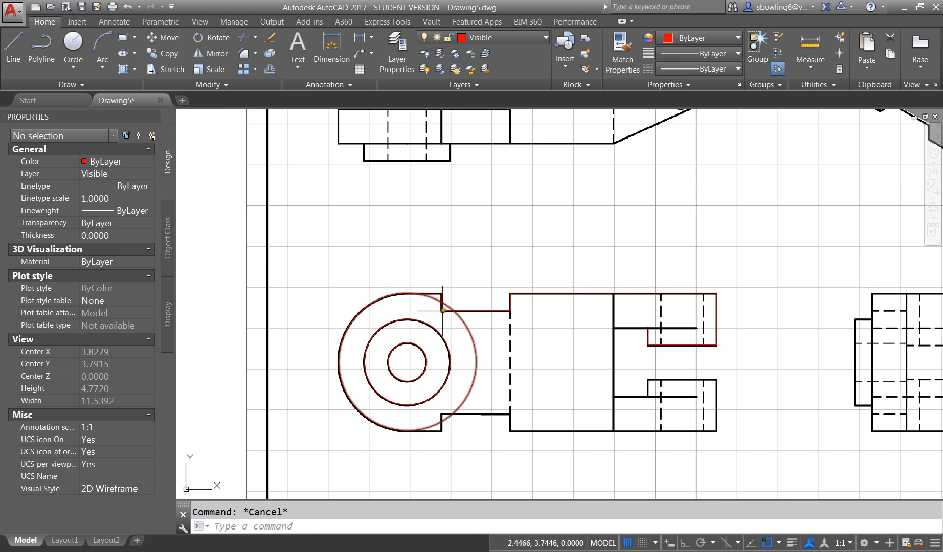
pyautogui.rightClick(409, 415)
pyautogui.click(450, 225)
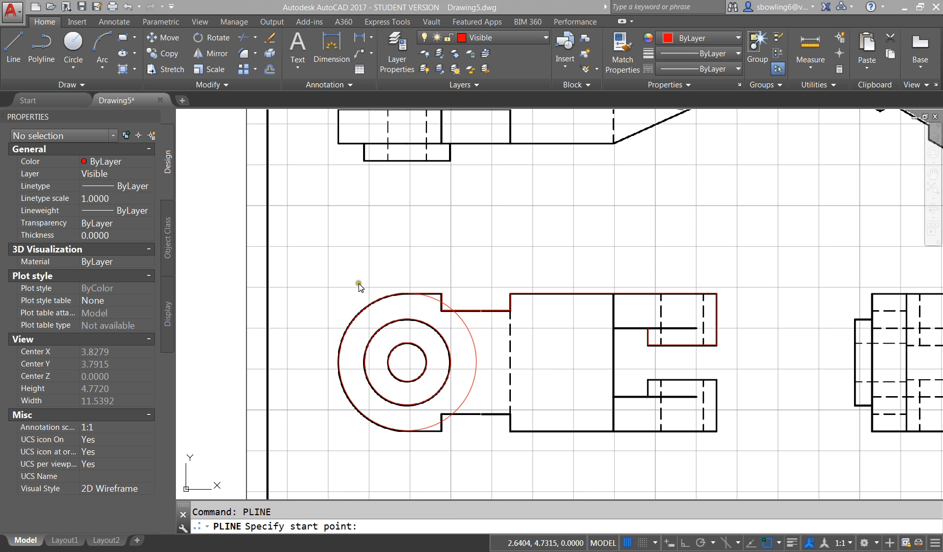
pyautogui.press('Escape')
# Step: Unload the Mechanical Dwg XREF-PDF reference through the external references manager, leaving only the traced geometry
pyautogui.scroll(-5, 358, 286)
pyautogui.scroll(3, 425, 271)
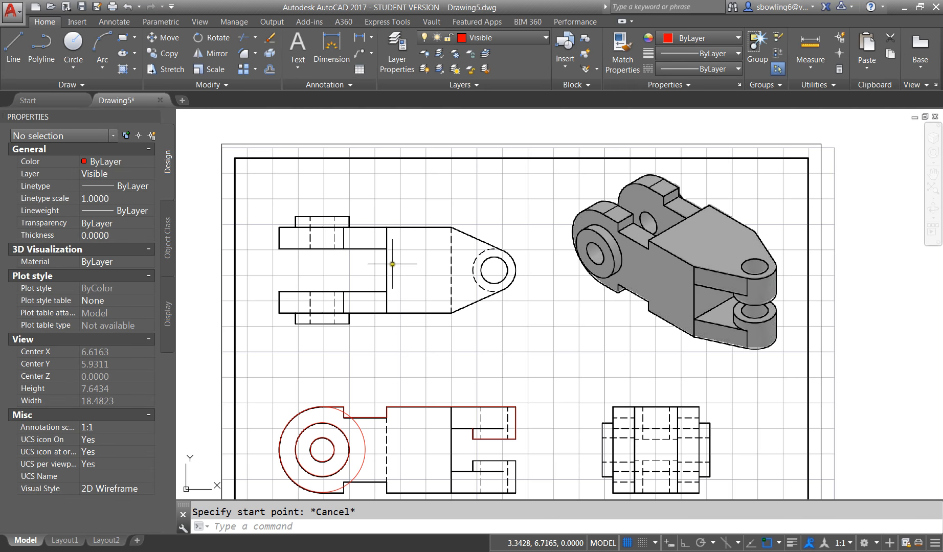
pyautogui.write('xref')
pyautogui.press('Return')
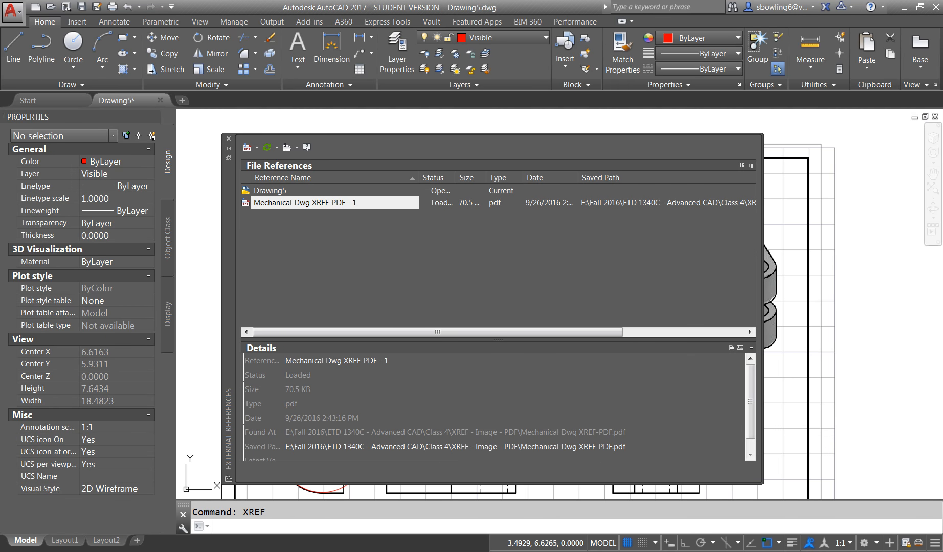
pyautogui.rightClick(278, 204)
pyautogui.click(316, 239)
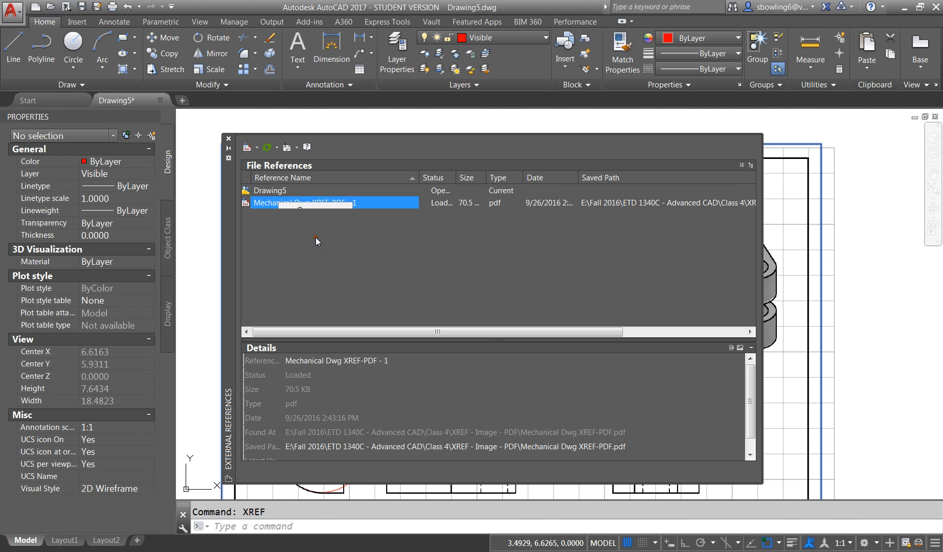
pyautogui.click(228, 139)
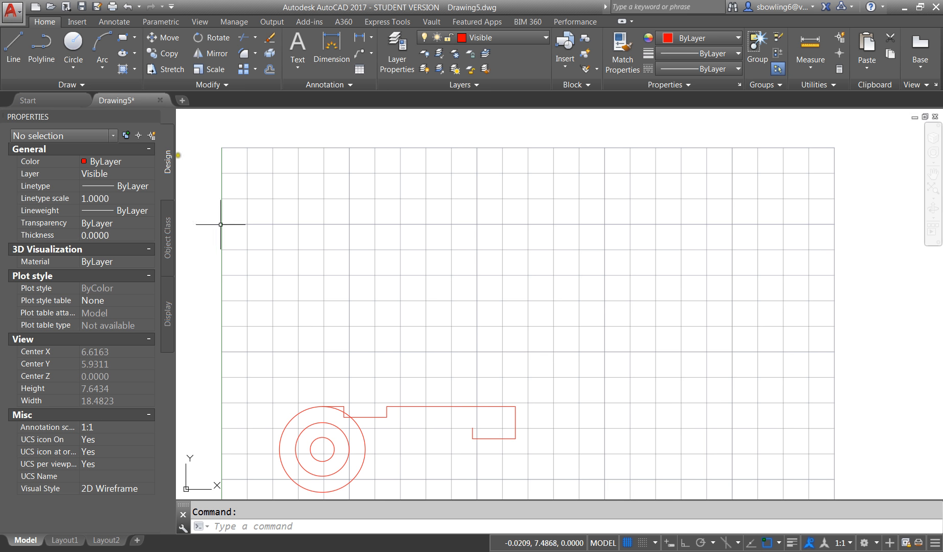
# Step: Start a new drawing from 11x8-Inches-Template.dwt in the Templates folder of ETD 1340C - Advanced CAD
pyautogui.doubleClick(14, 15)
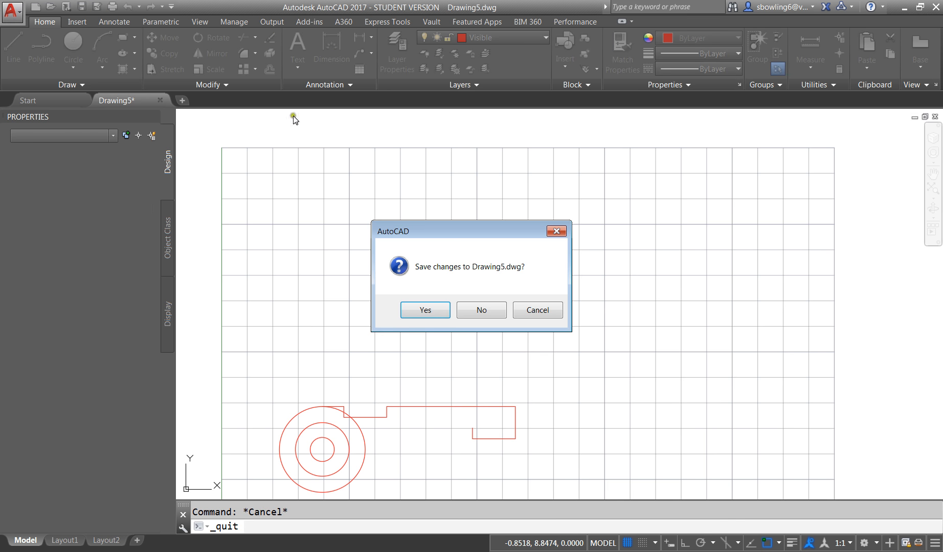
pyautogui.click(529, 308)
pyautogui.click(14, 16)
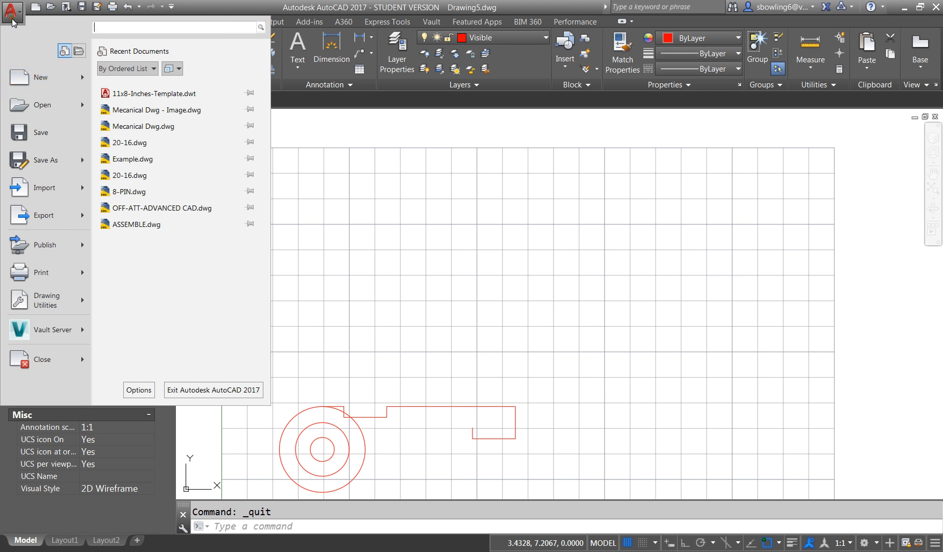
pyautogui.click(47, 82)
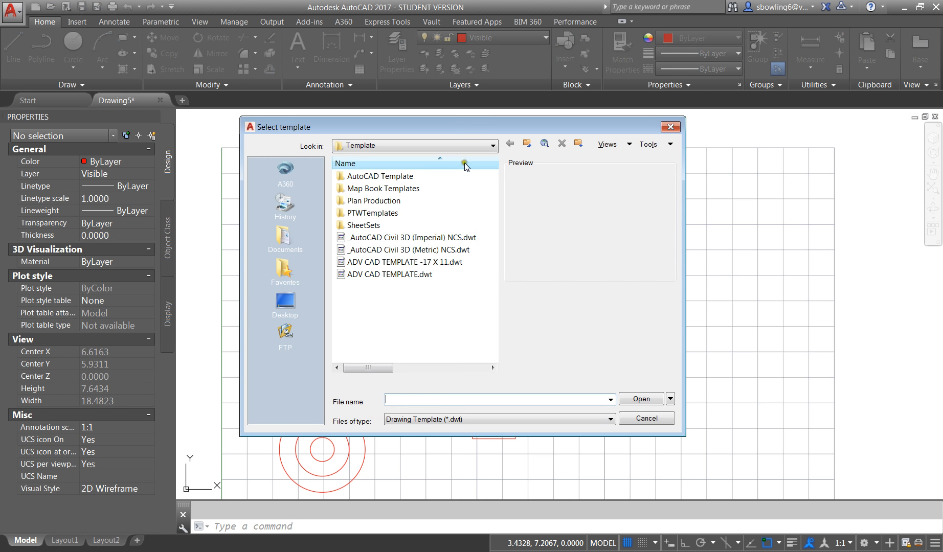
pyautogui.click(419, 145)
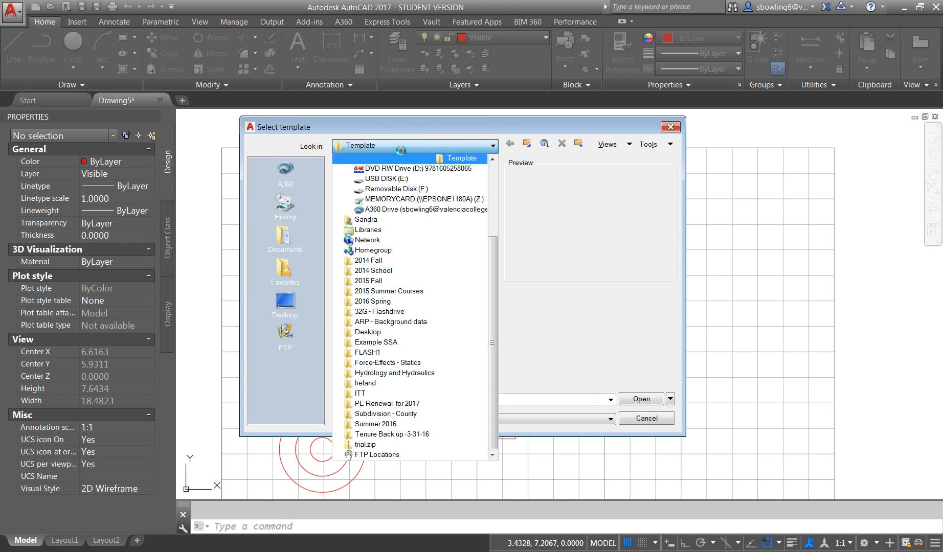
pyautogui.click(383, 180)
pyautogui.doubleClick(361, 189)
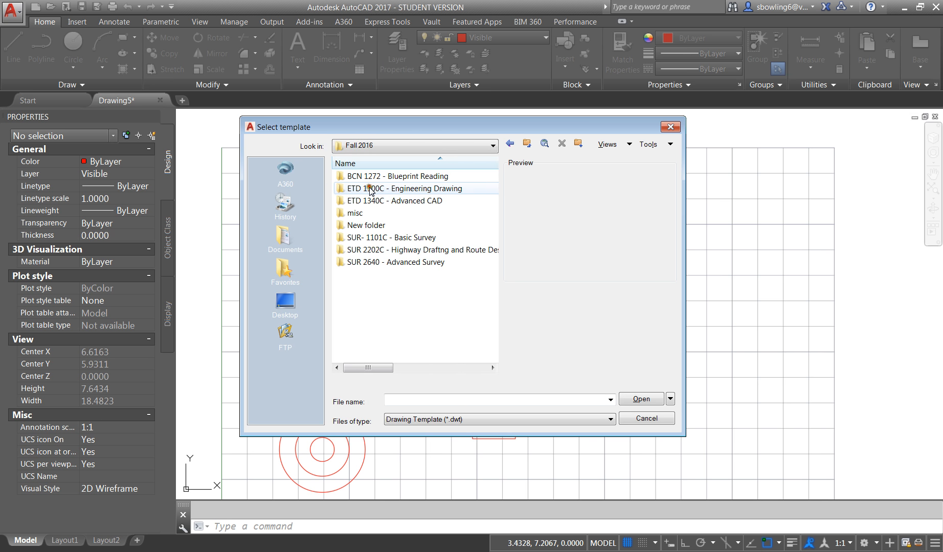
pyautogui.doubleClick(375, 203)
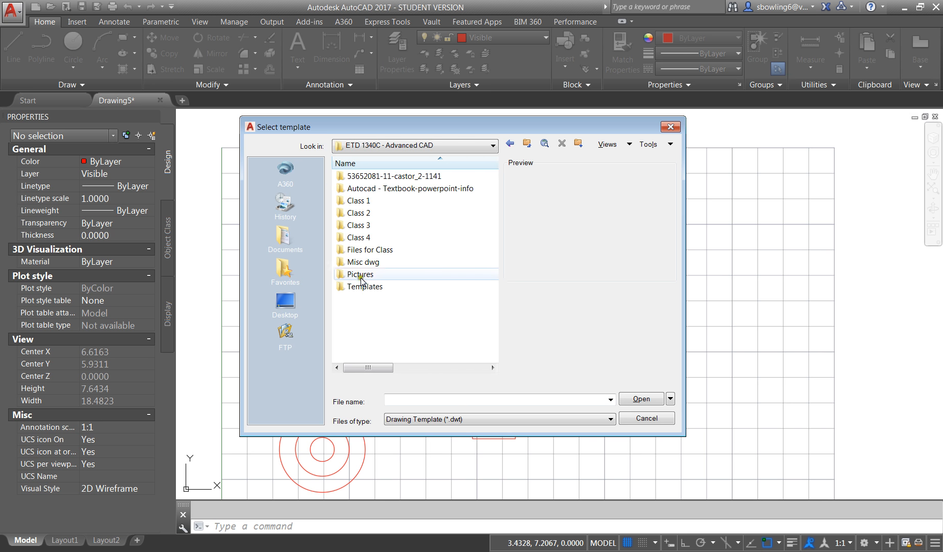
pyautogui.click(360, 288)
pyautogui.doubleClick(361, 288)
pyautogui.click(367, 177)
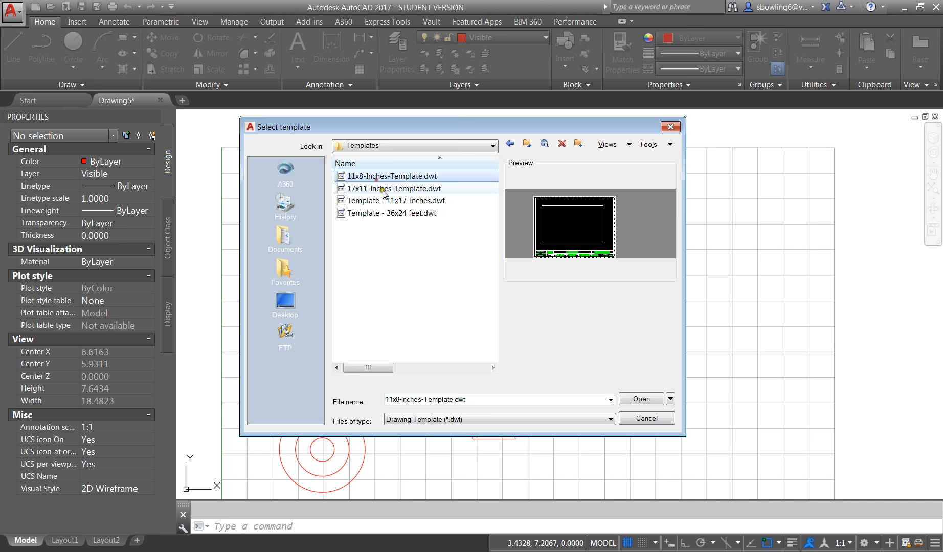
pyautogui.click(621, 404)
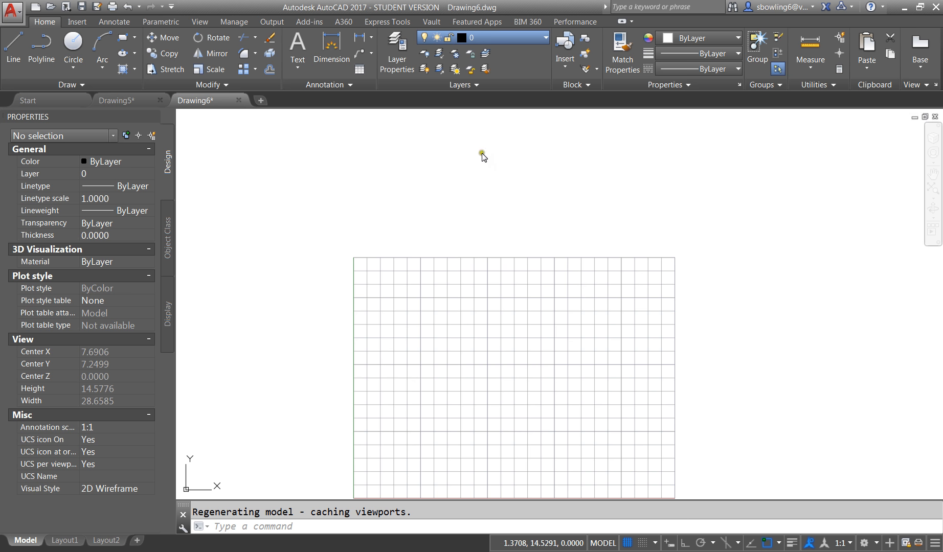
# Step: Make XREF the current layer and choose Mechanical Dwg XREF-Image.jpg as an image to attach through the external references manager
pyautogui.press('Escape')
pyautogui.write('xref')
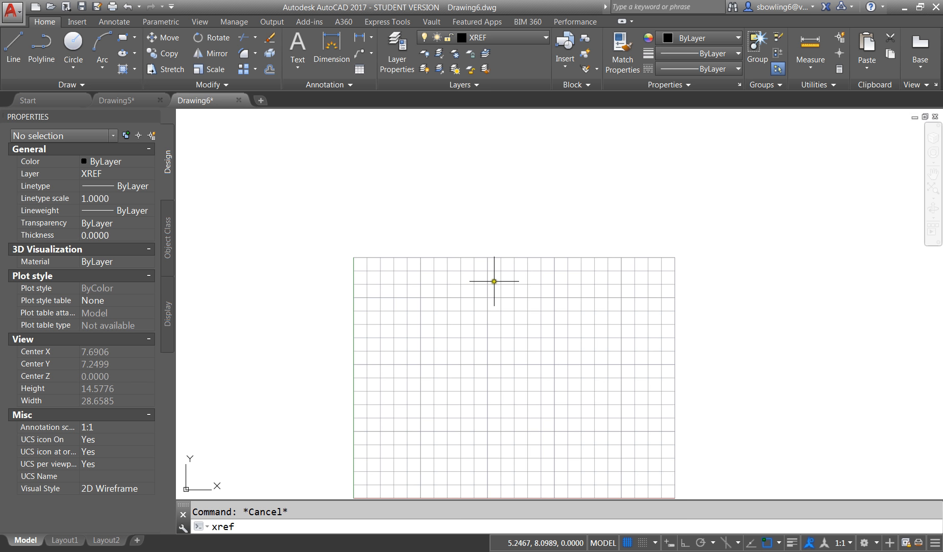
pyautogui.press('Return')
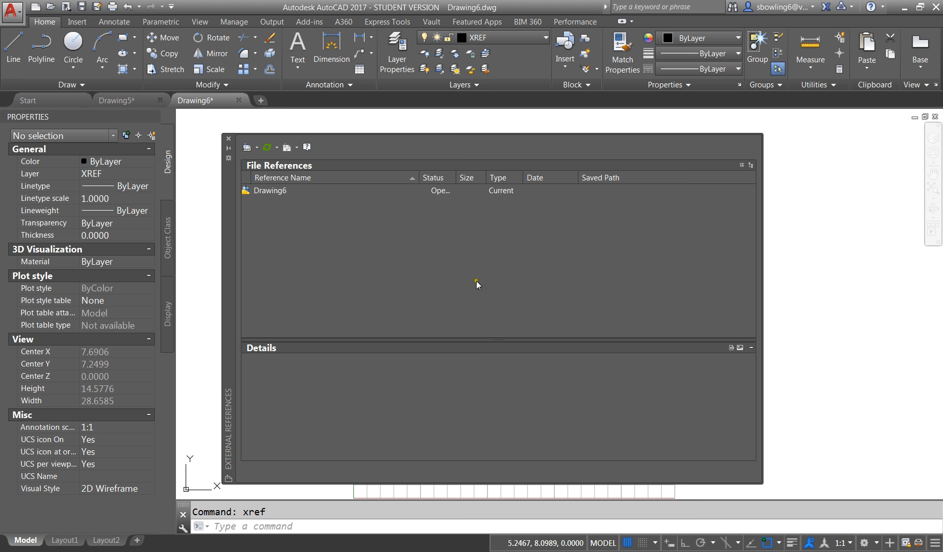
pyautogui.click(250, 148)
pyautogui.click(279, 175)
pyautogui.click(390, 176)
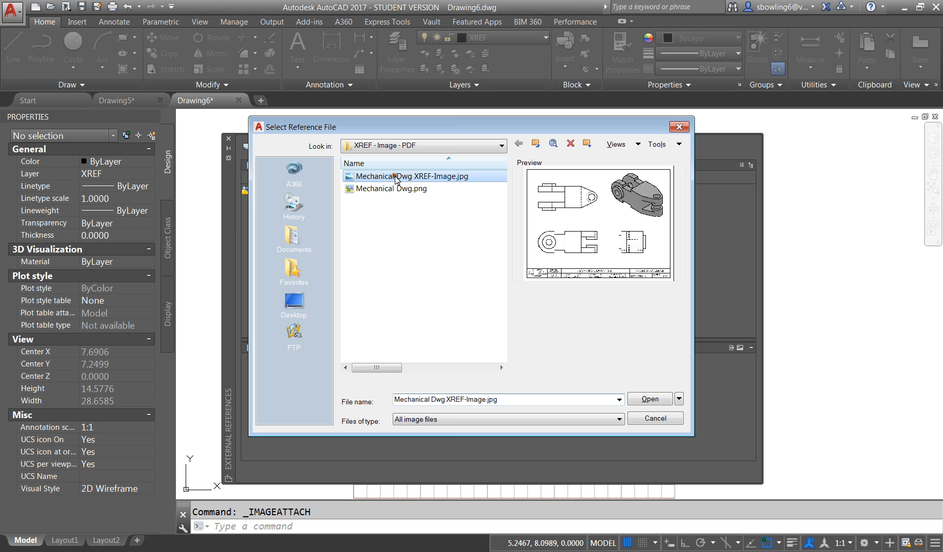
pyautogui.click(652, 402)
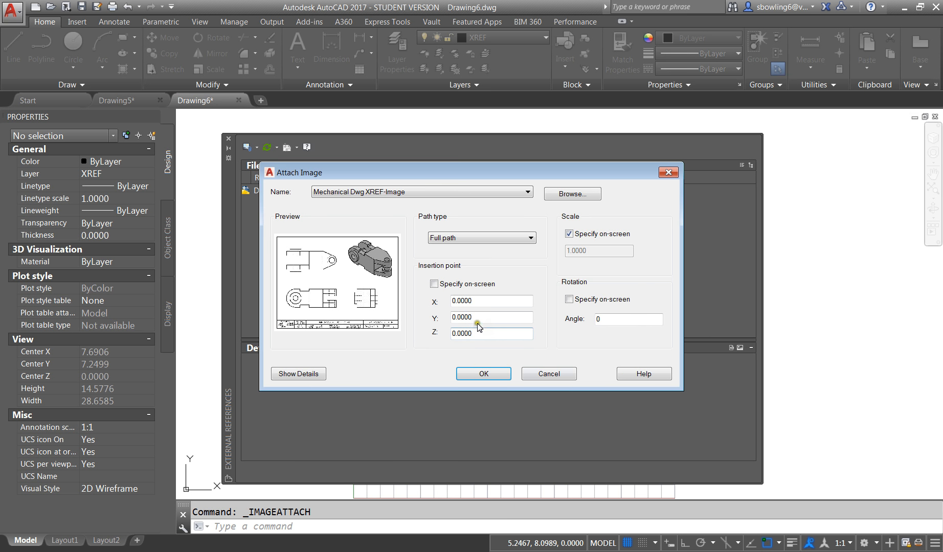
# Step: Attach the image at insertion point 0,0,0 with a fixed scale of 1 and rotation angle 0
pyautogui.click(434, 284)
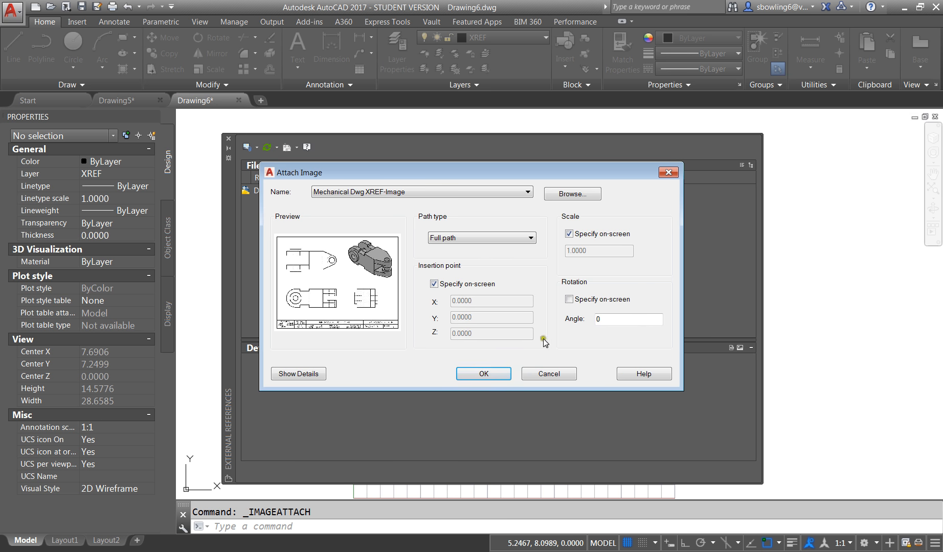
pyautogui.click(478, 284)
pyautogui.click(568, 234)
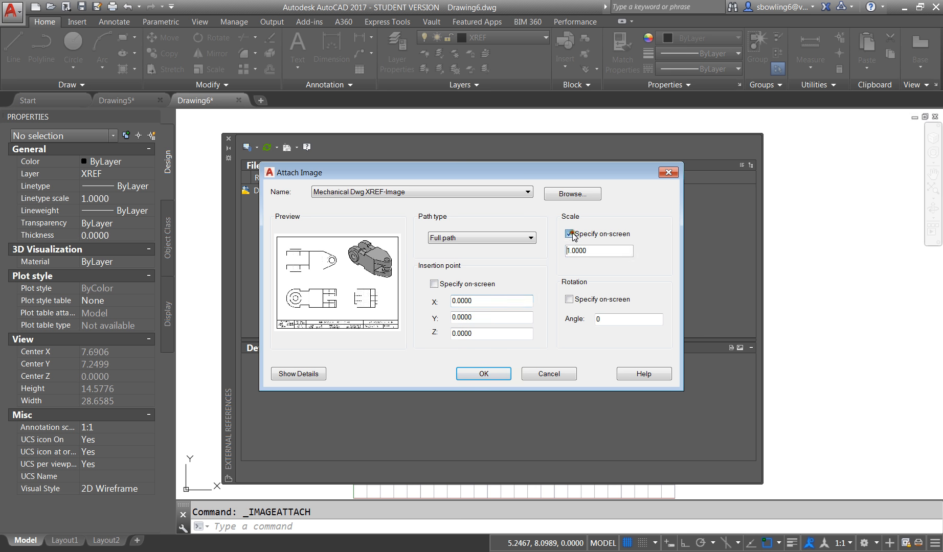
pyautogui.click(497, 375)
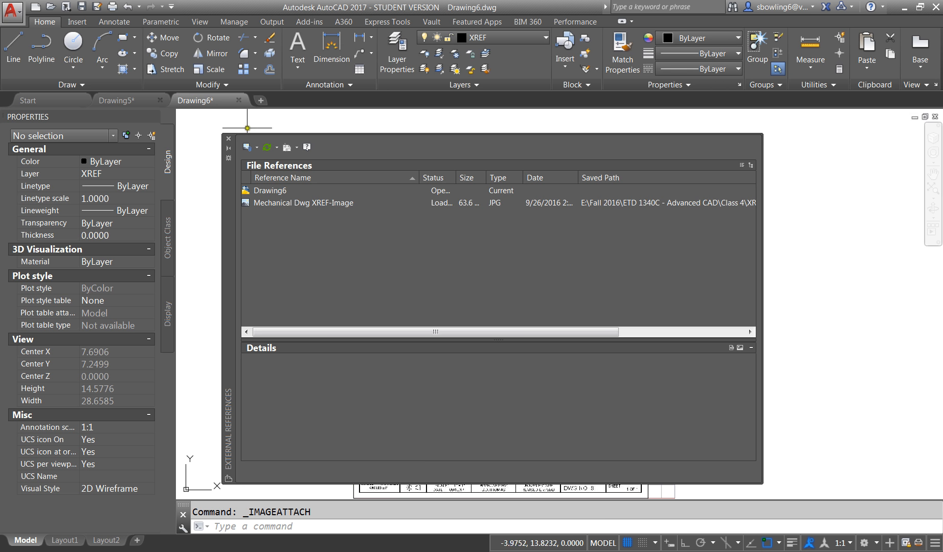
# Step: Examine the attached image's placement on the sheet and its size and scale properties, with the external references manager closed
pyautogui.scroll(-5, 457, 268)
pyautogui.scroll(7, 499, 294)
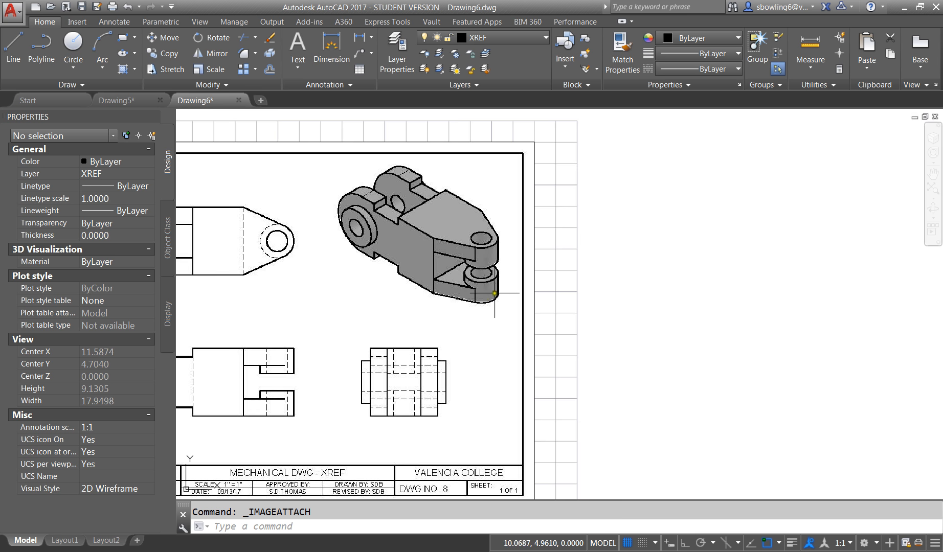
pyautogui.scroll(-1, 465, 311)
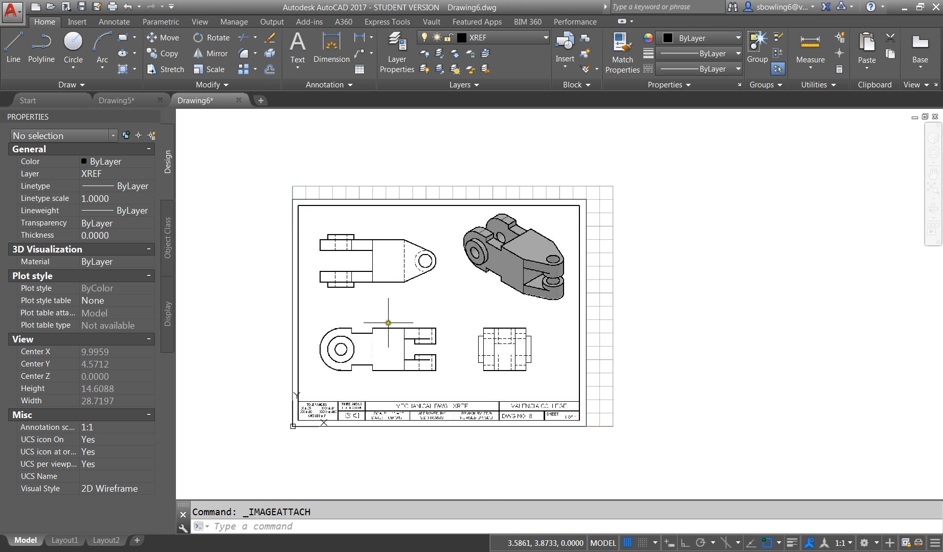
pyautogui.scroll(4, 322, 389)
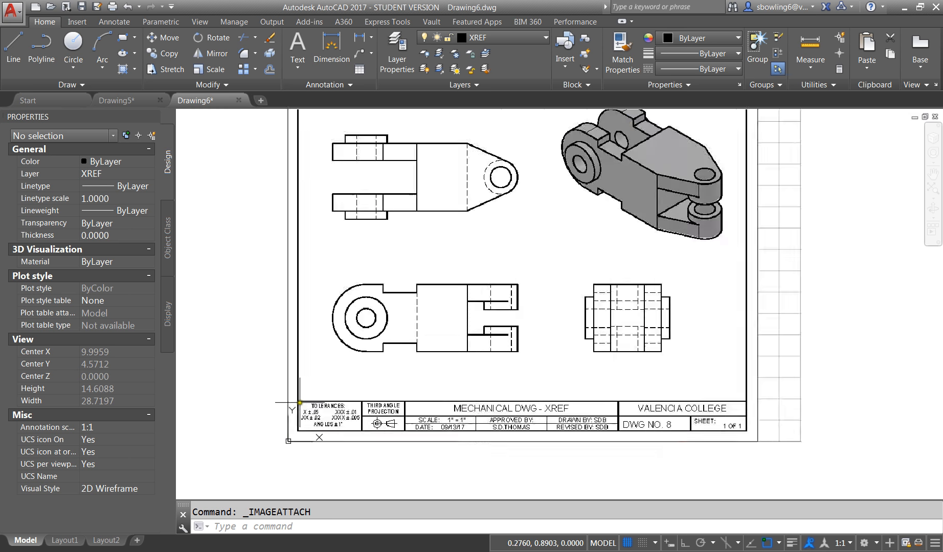
pyautogui.scroll(-3, 333, 333)
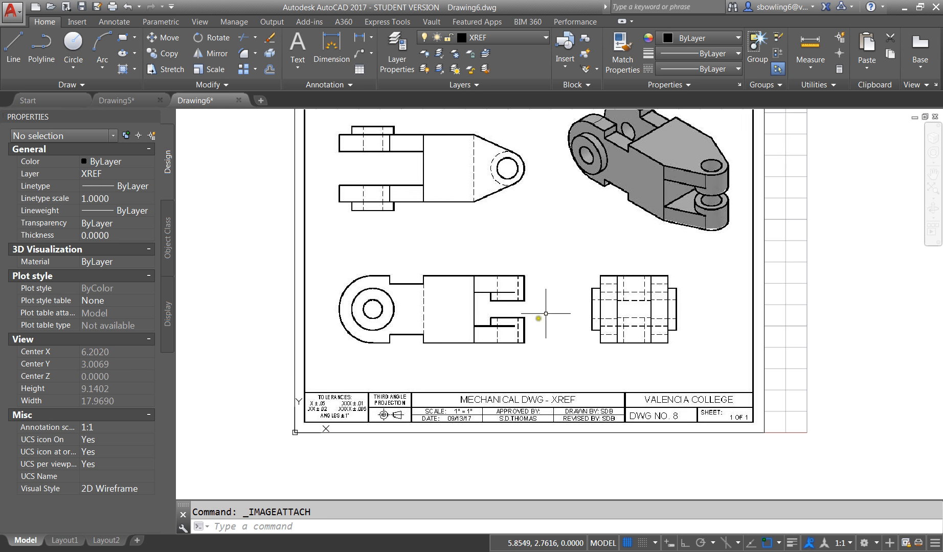
pyautogui.scroll(-4, 420, 368)
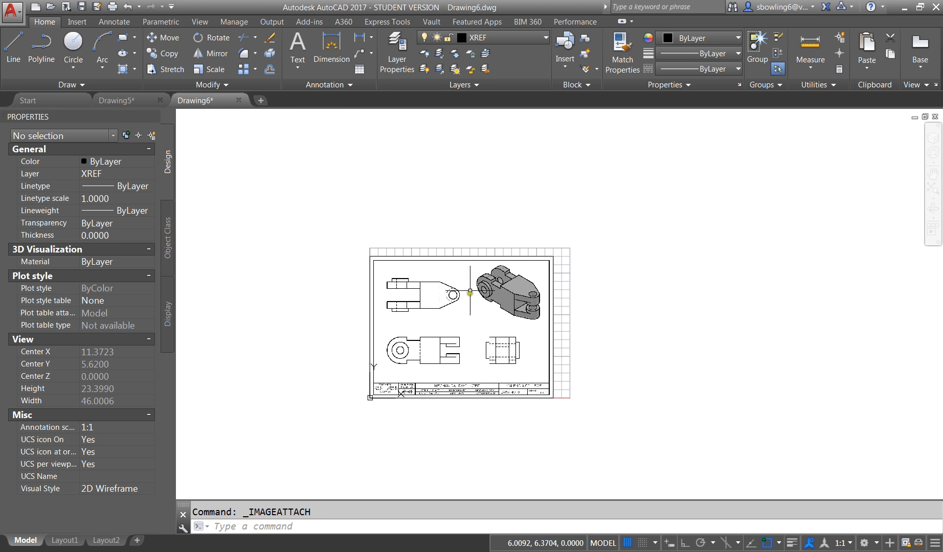
pyautogui.click(449, 258)
pyautogui.click(427, 205)
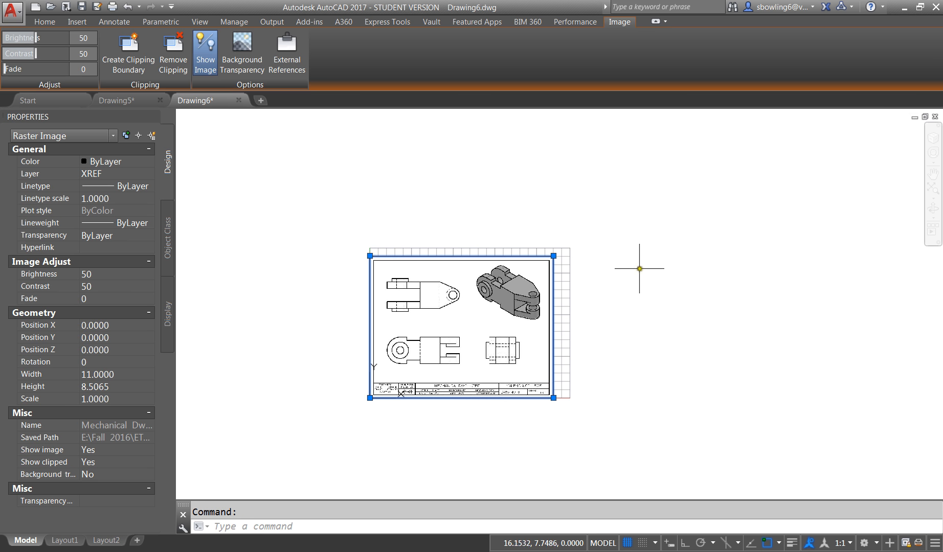
pyautogui.scroll(5, 390, 398)
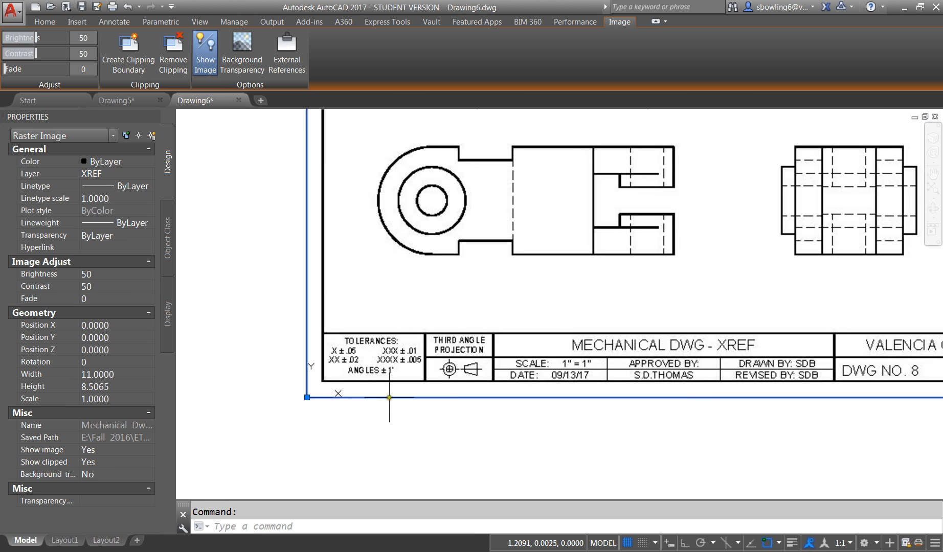
pyautogui.press('Escape')
pyautogui.press('Escape')
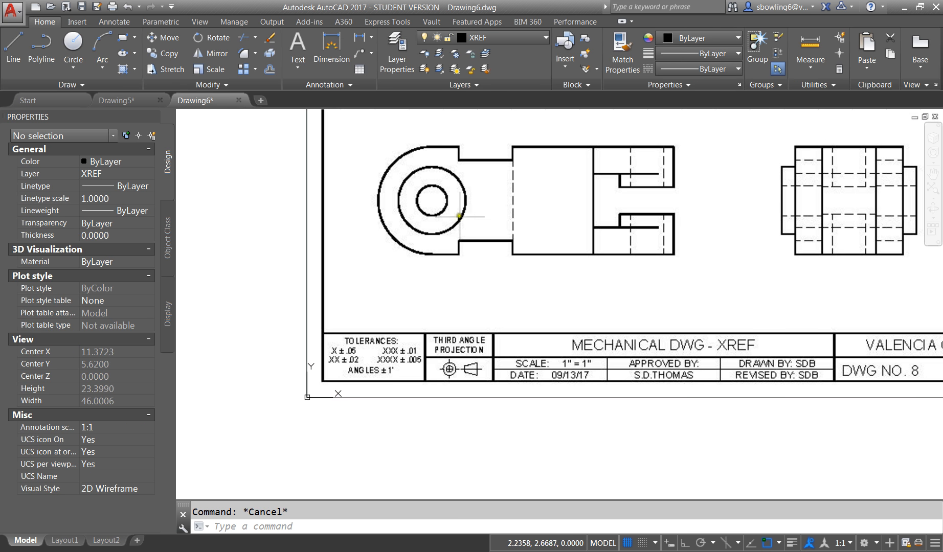
# Step: Make Visible the current layer and trace the front view's inner circle with a circle of radius about 0.23
pyautogui.write('c')
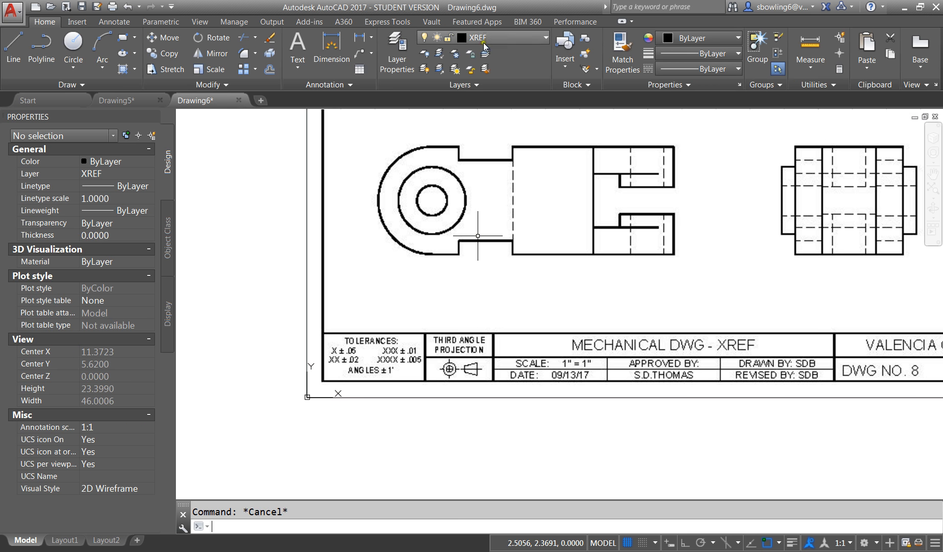
pyautogui.press('BackSpace')
pyautogui.click(482, 157)
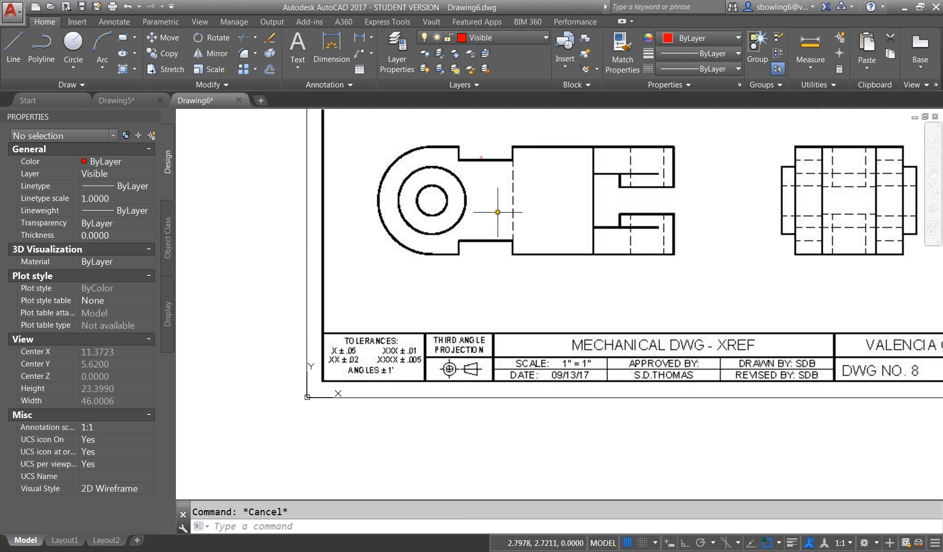
pyautogui.write('c')
pyautogui.press('Return')
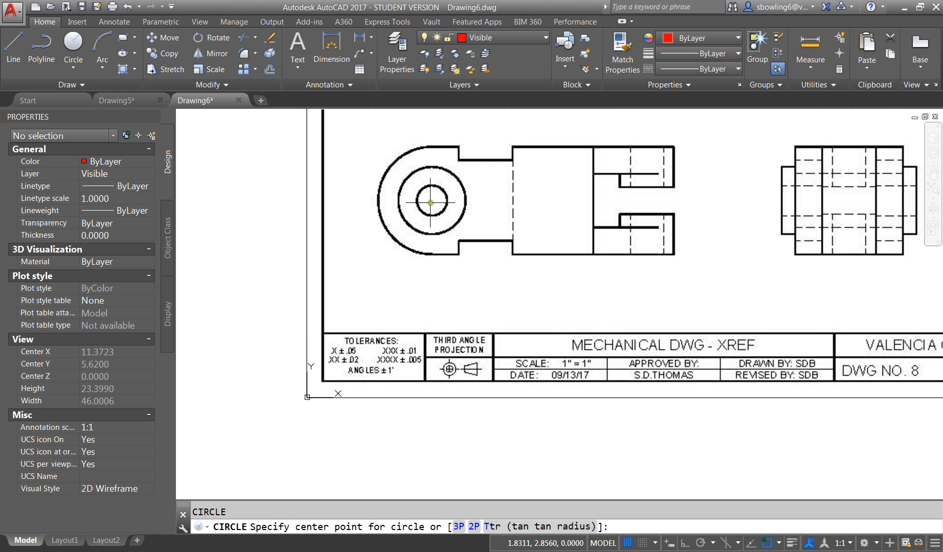
pyautogui.scroll(10, 433, 202)
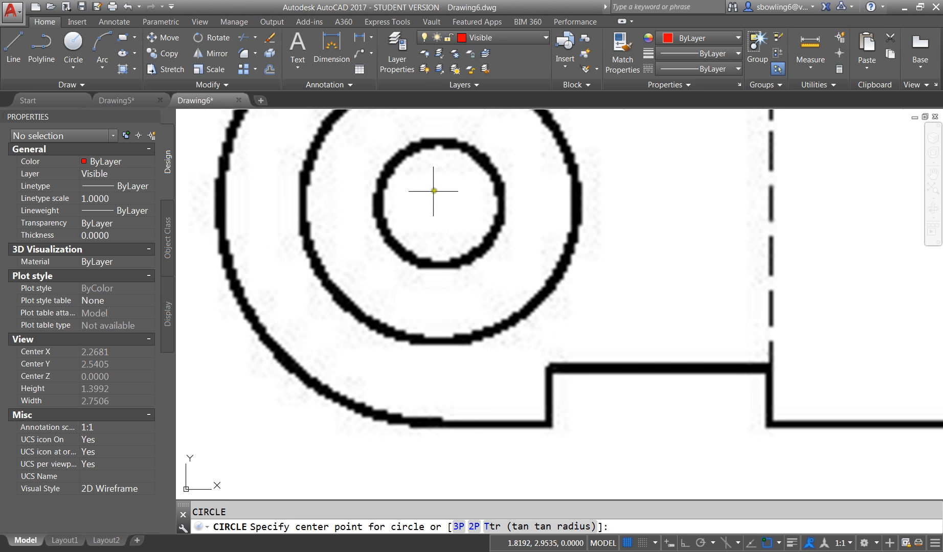
pyautogui.click(437, 206)
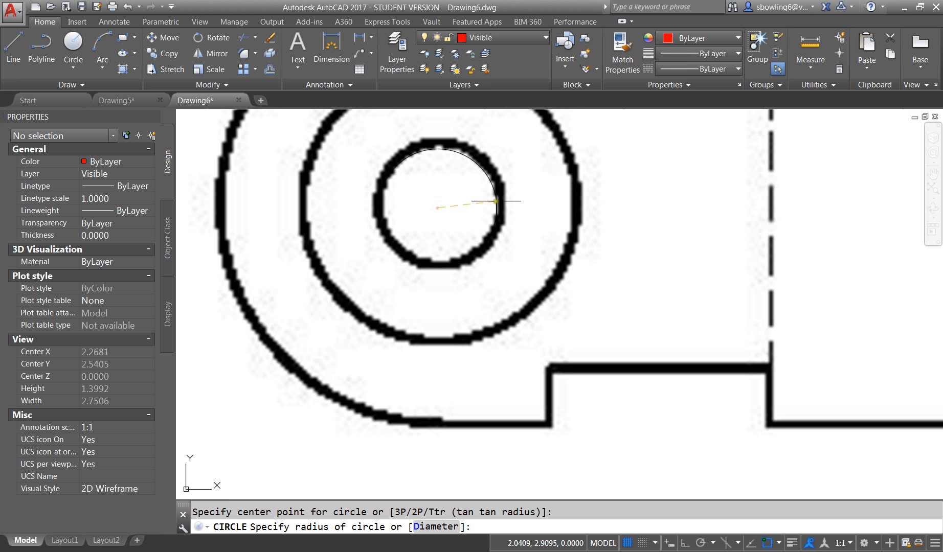
pyautogui.click(501, 199)
pyautogui.press('Escape')
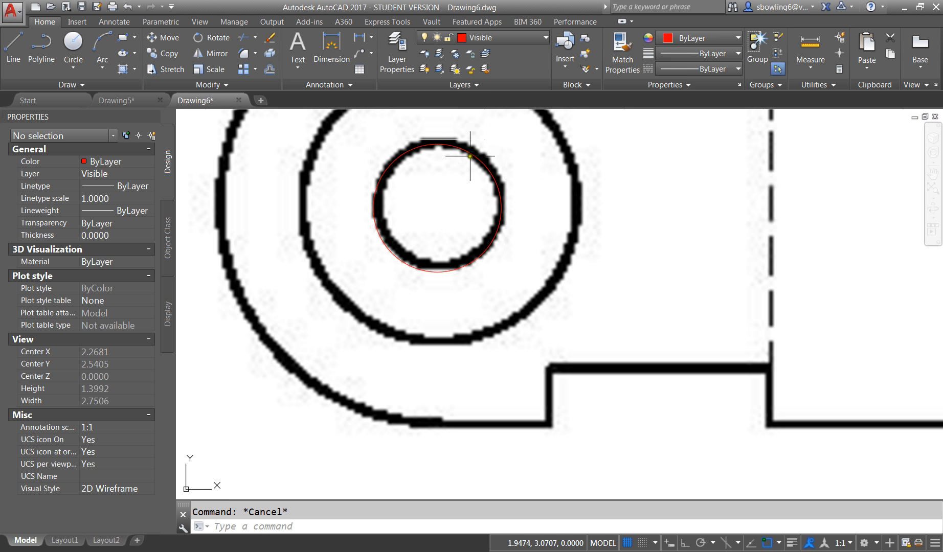
# Step: Move the traced circle slightly so that it lines up with the inner circle in the image
pyautogui.click(471, 151)
pyautogui.write('m')
pyautogui.press('Return')
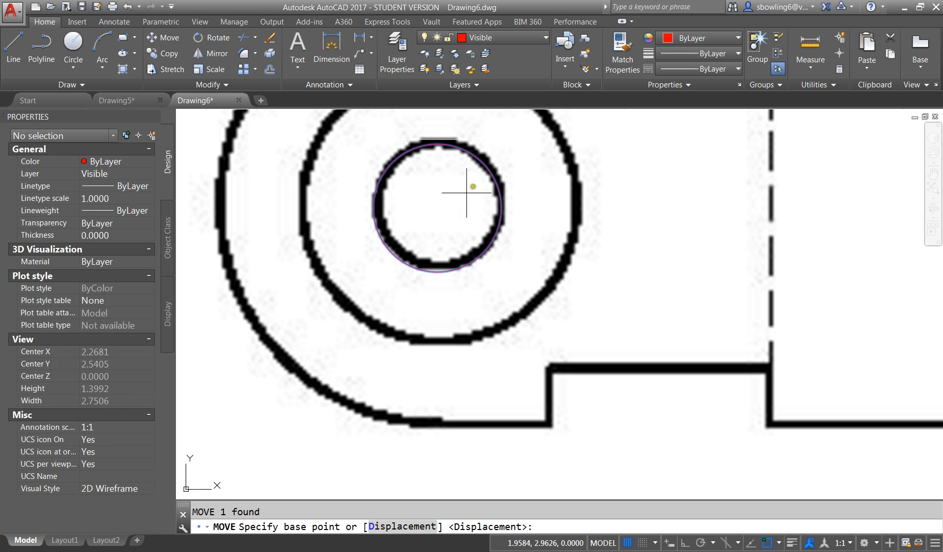
pyautogui.click(445, 211)
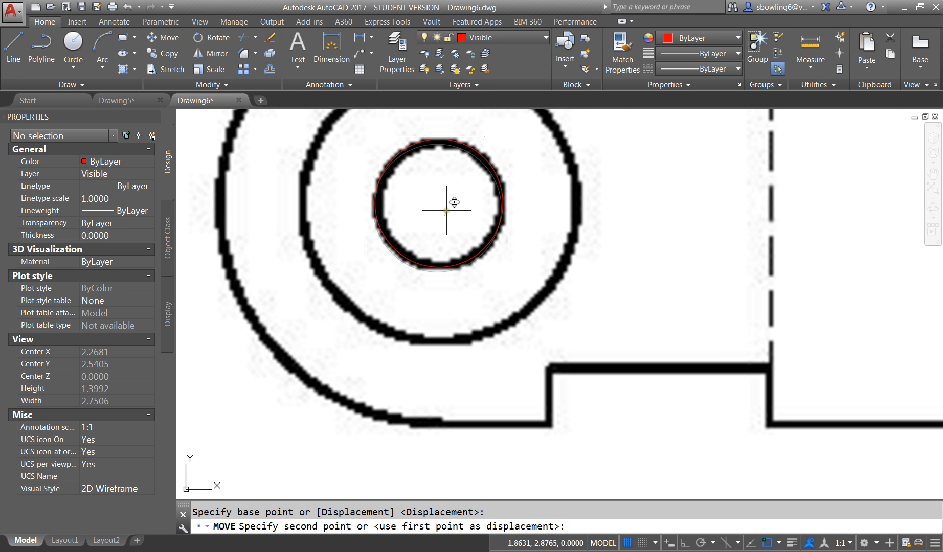
pyautogui.click(447, 210)
# Step: Trace the front view's middle circle with a circle concentric with the inner one, radius about 0.49
pyautogui.scroll(-2, 381, 217)
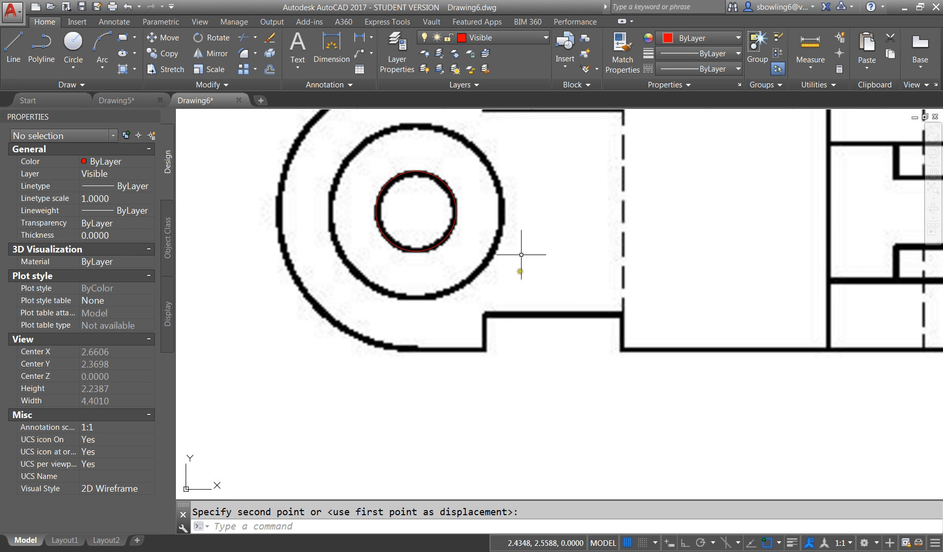
pyautogui.scroll(-2, 271, 340)
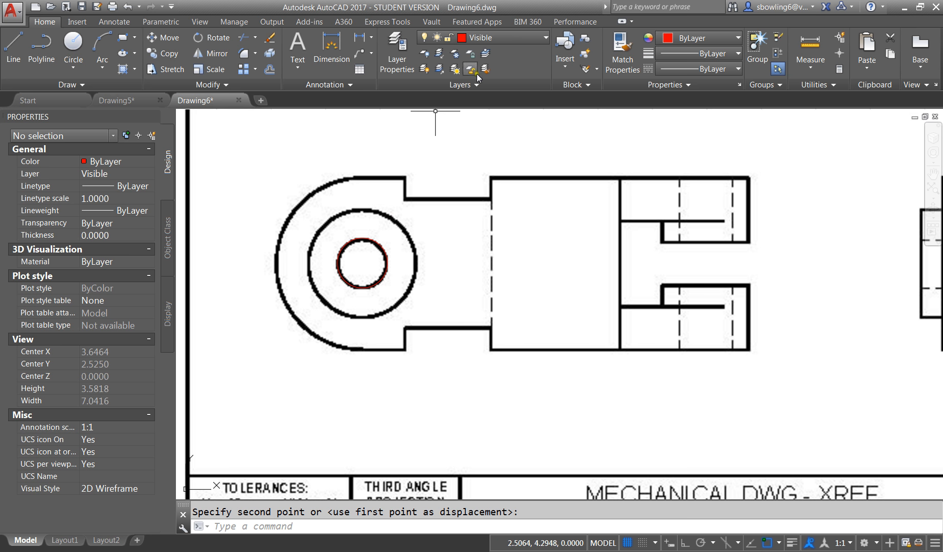
pyautogui.write('c')
pyautogui.press('Return')
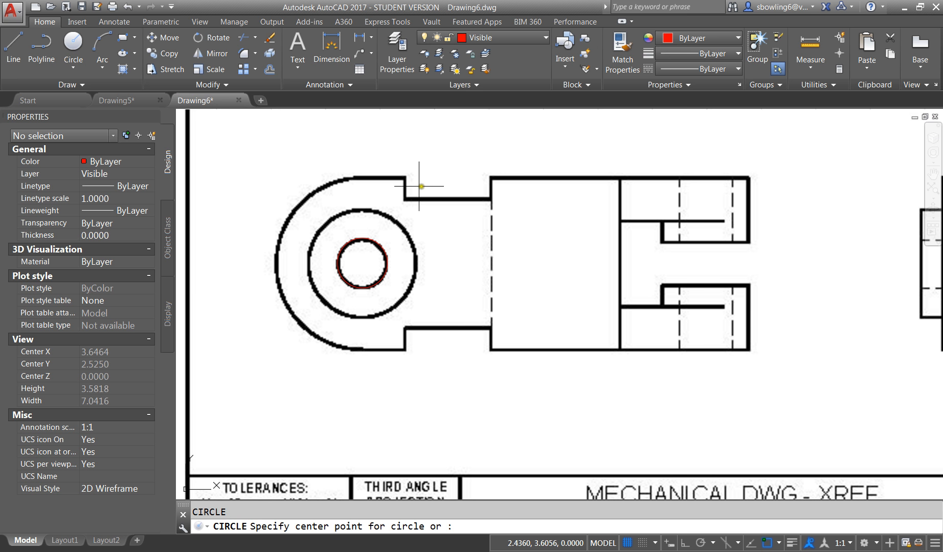
pyautogui.click(362, 263)
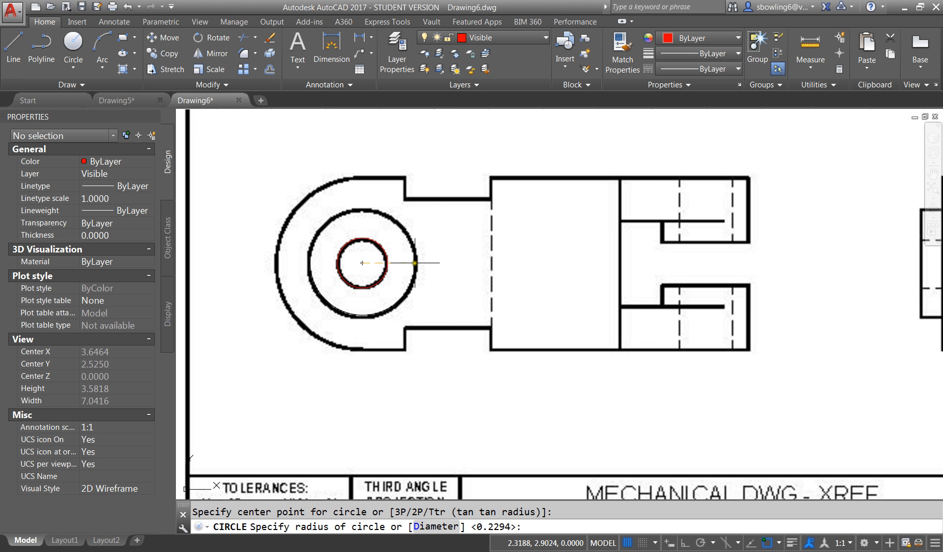
pyautogui.scroll(3, 415, 263)
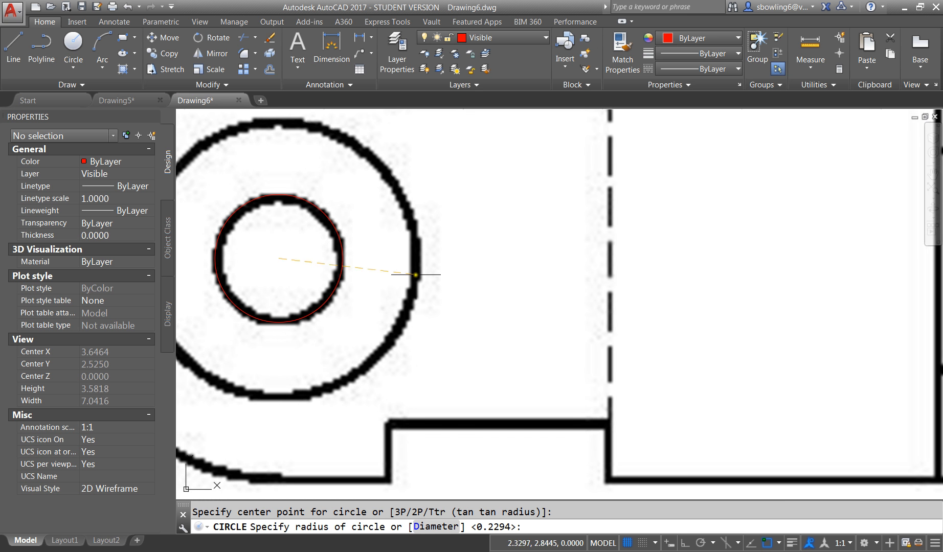
pyautogui.scroll(-5, 415, 268)
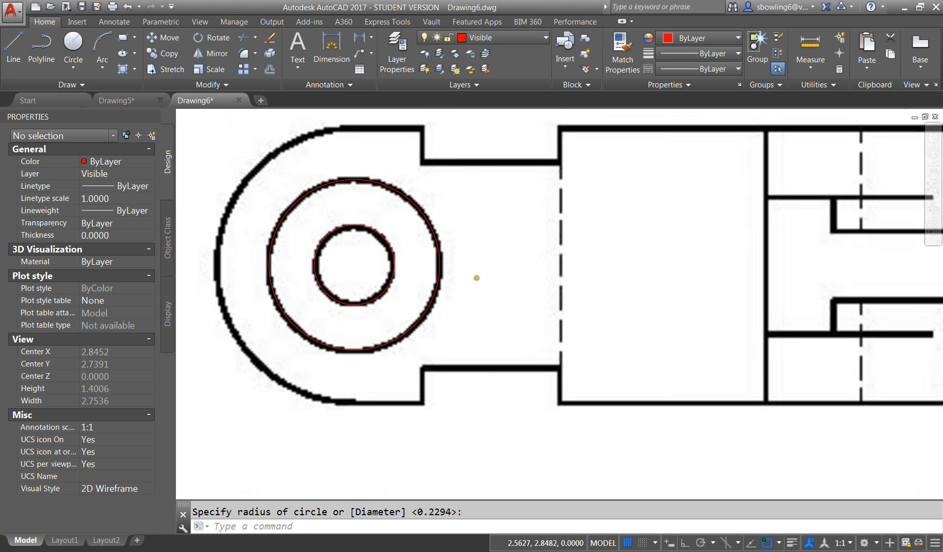
pyautogui.press('Escape')
# Step: Trace the front view's outer rounded end with a circle concentric with the inner ones, reaching the top edge of the outline
pyautogui.write('c')
pyautogui.press('Return')
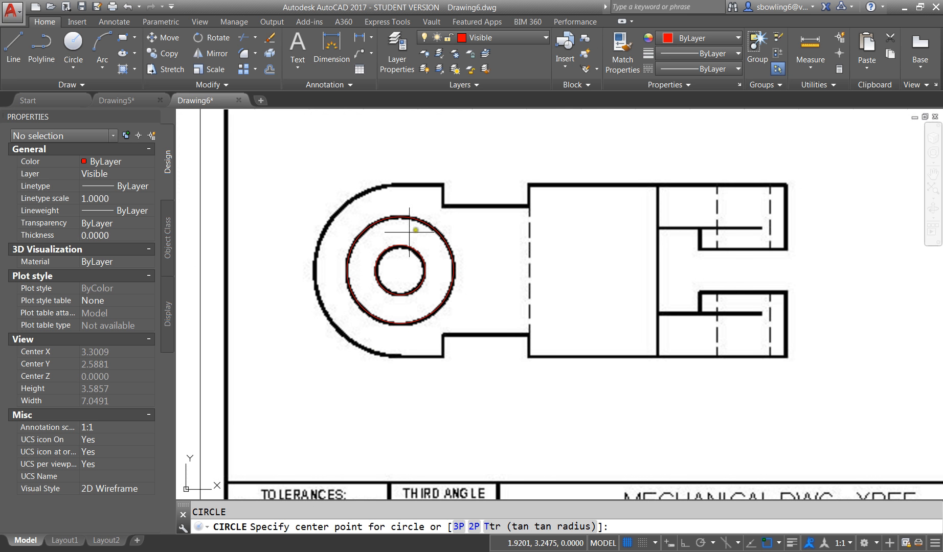
pyautogui.click(400, 269)
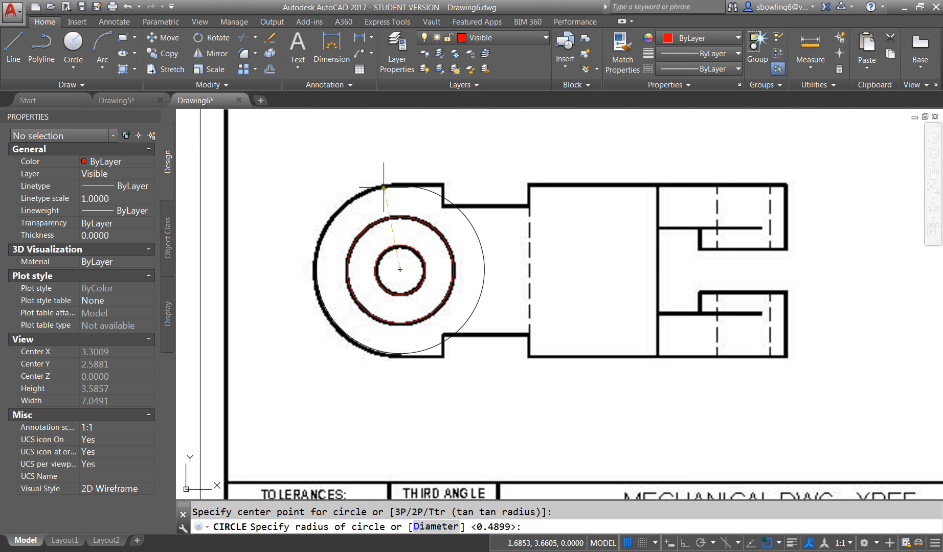
pyautogui.scroll(10, 394, 209)
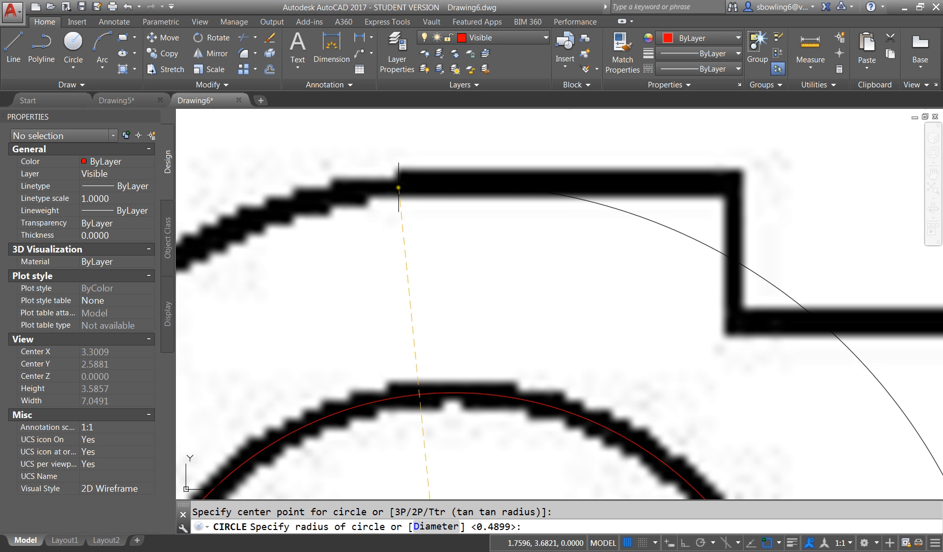
pyautogui.click(399, 186)
pyautogui.scroll(-5, 404, 158)
pyautogui.press('Escape')
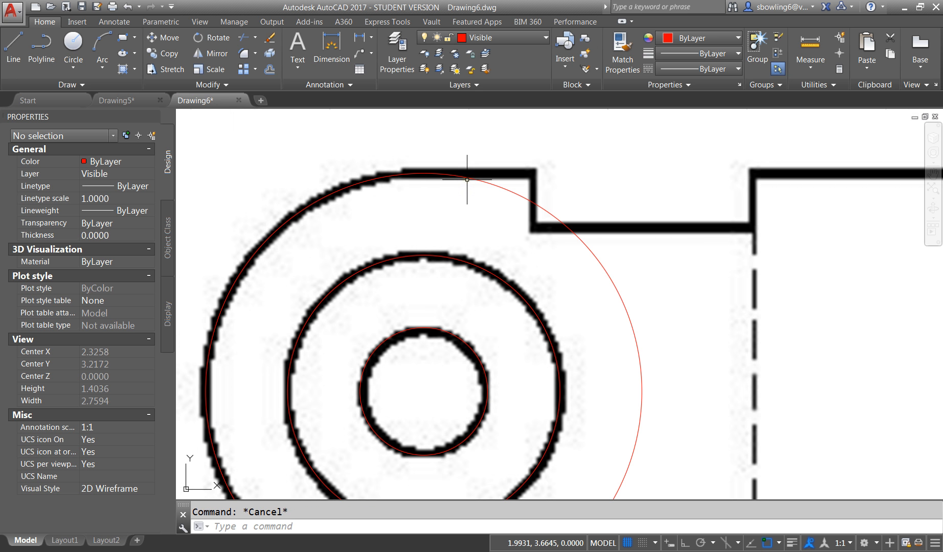
pyautogui.write('pl')
pyautogui.press('Return')
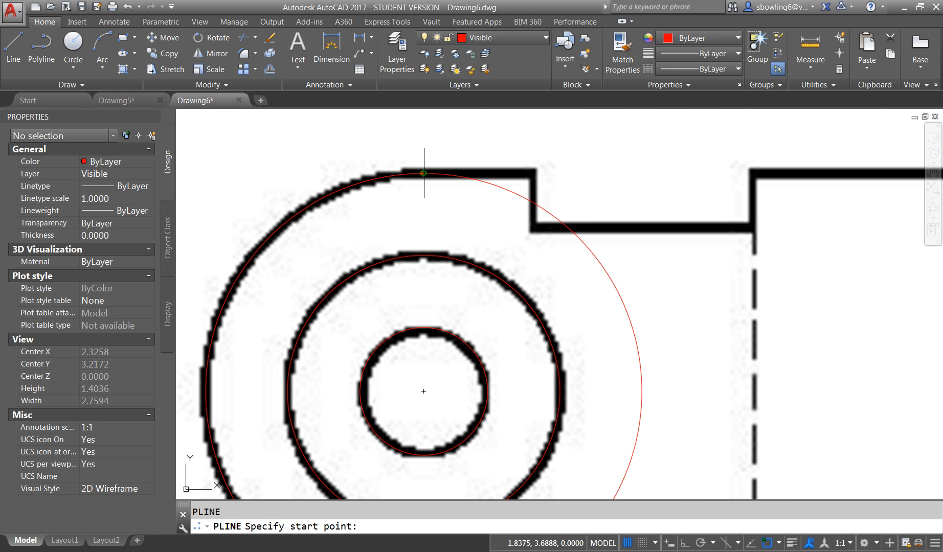
pyautogui.click(423, 173)
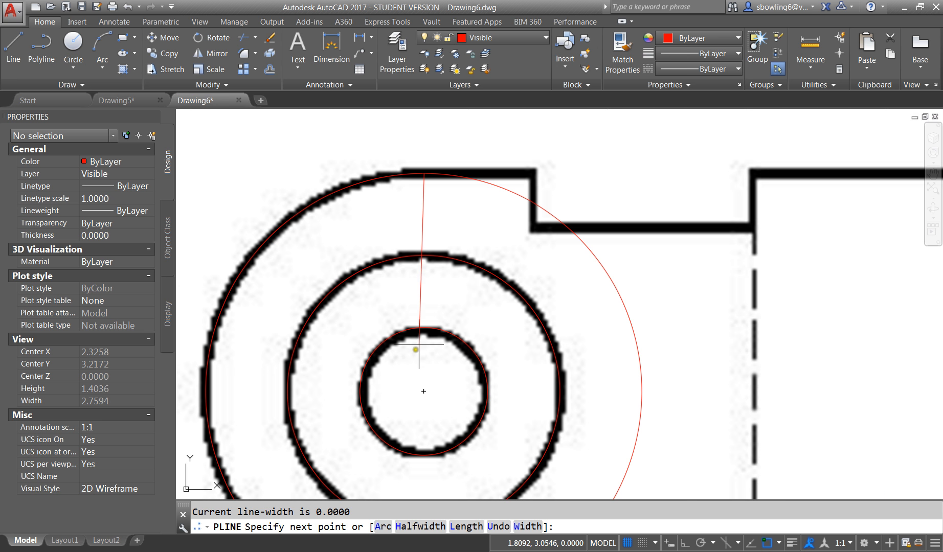
pyautogui.scroll(-5, 399, 318)
pyautogui.press('Escape')
pyautogui.press('Escape')
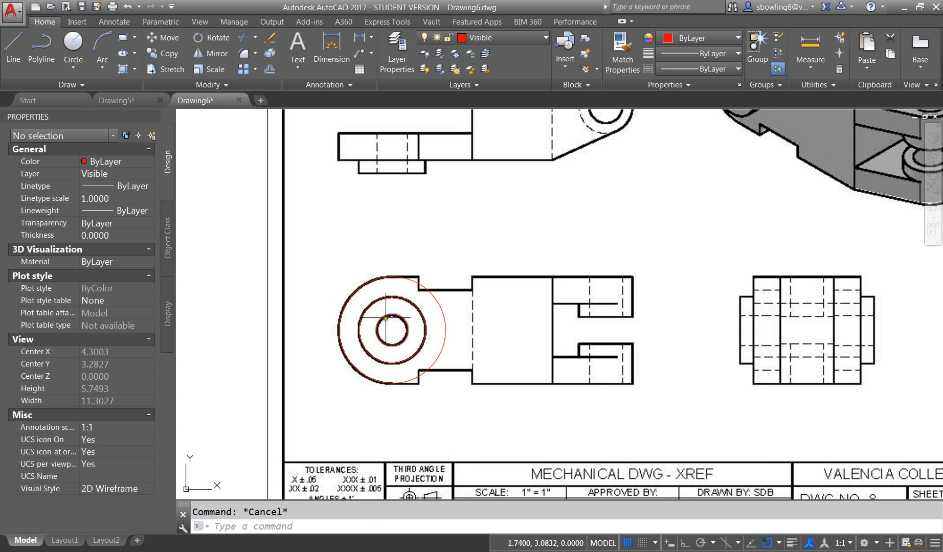
# Step: Set the diameter of the front view's traced inner circle to 0.5
pyautogui.click(386, 316)
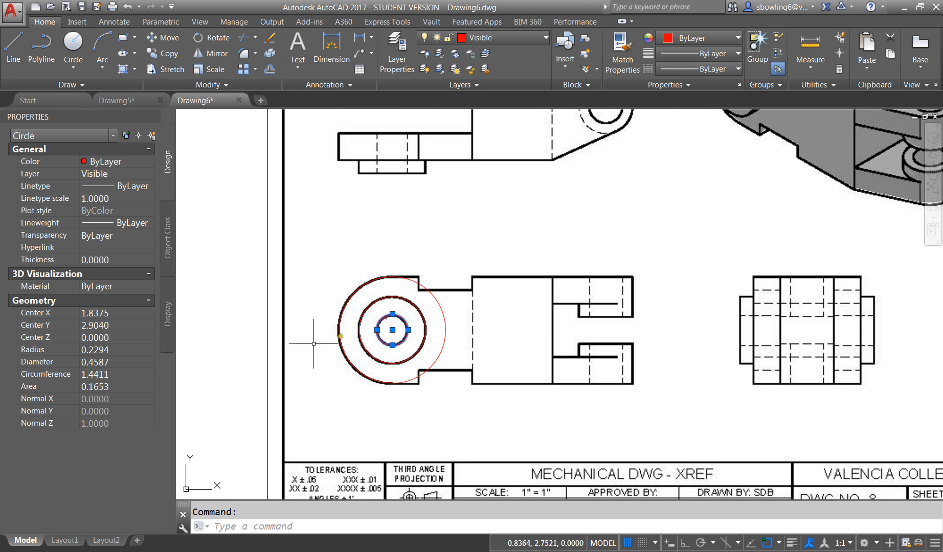
pyautogui.click(100, 363)
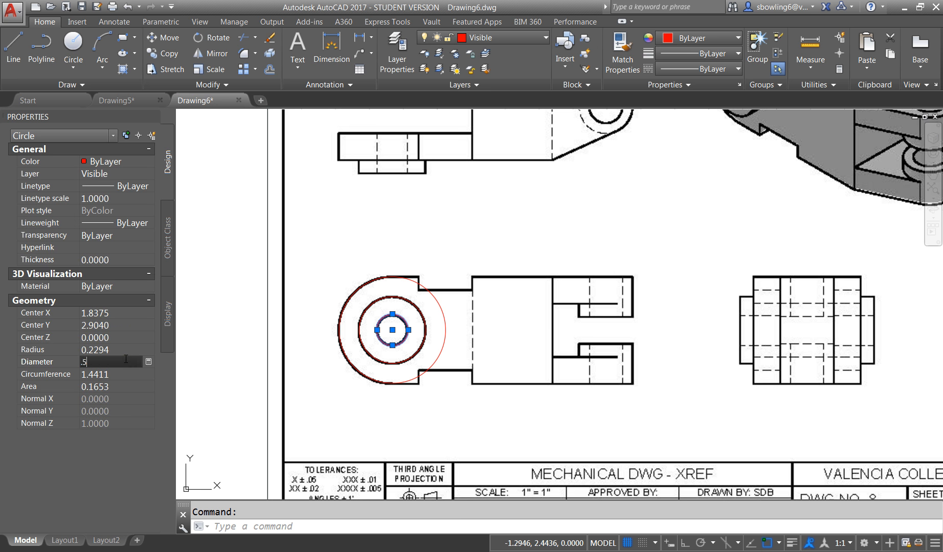
pyautogui.press('Return')
pyautogui.press('Escape')
# Step: Delete the traced outer and middle circles of the front view, keeping only the inner circle
pyautogui.scroll(2, 436, 242)
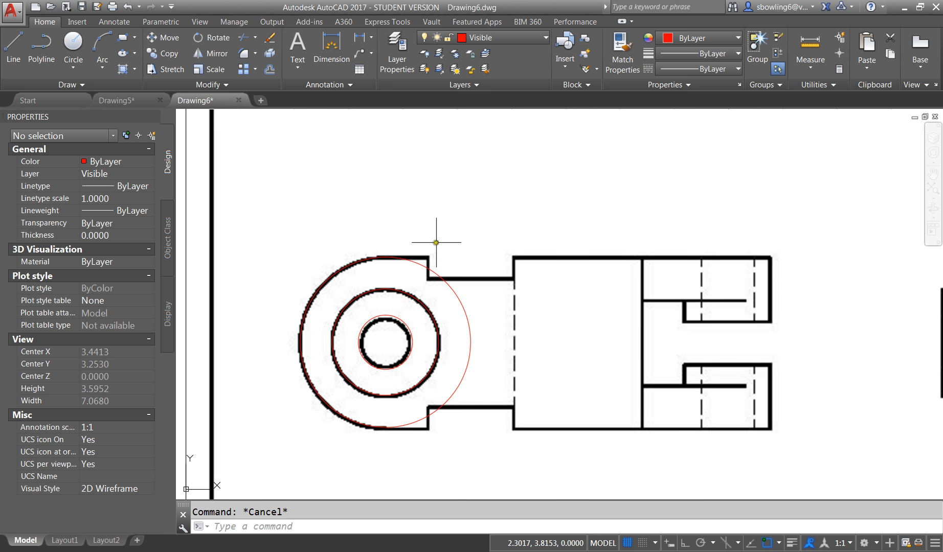
pyautogui.moveTo(436, 242); pyautogui.dragTo(423, 267)
pyautogui.press('Delete')
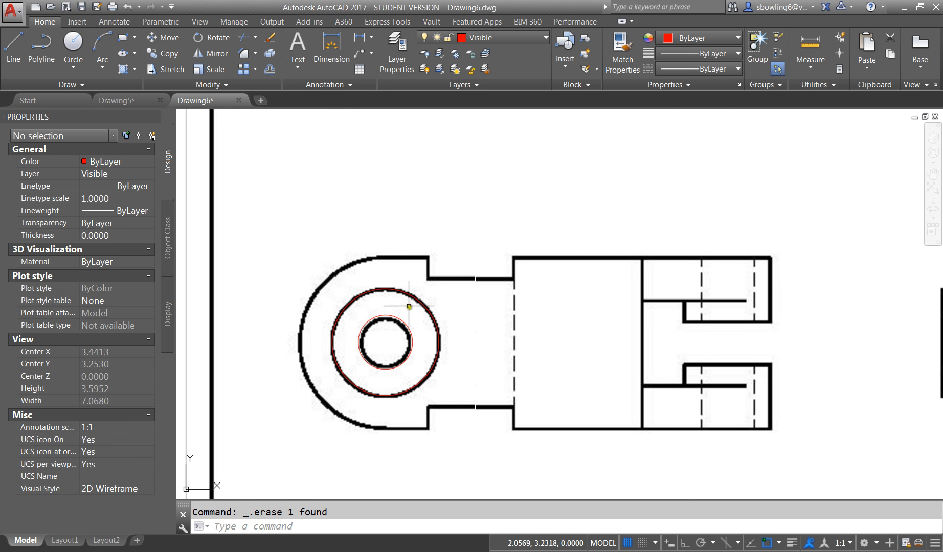
pyautogui.click(390, 289)
pyautogui.click(389, 274)
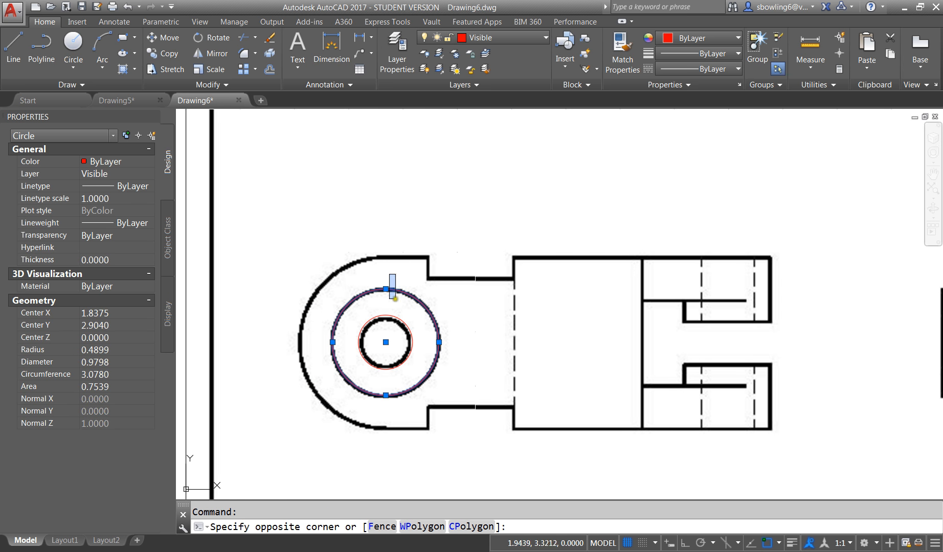
pyautogui.press('Delete')
# Step: Scale the attached image by reference about the inner circle's centre, from the image's hole edge to the traced circle's edge, with Ortho on
pyautogui.scroll(2, 385, 312)
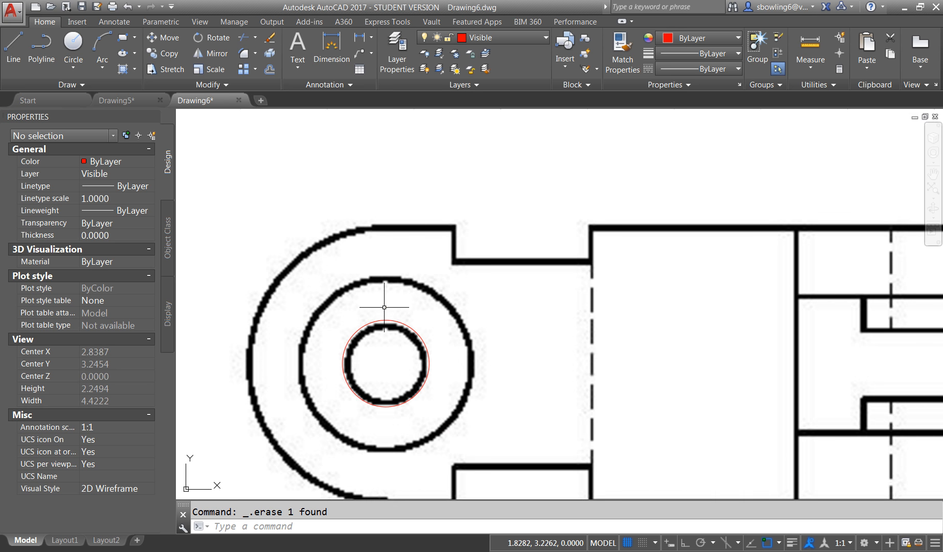
pyautogui.press('Return')
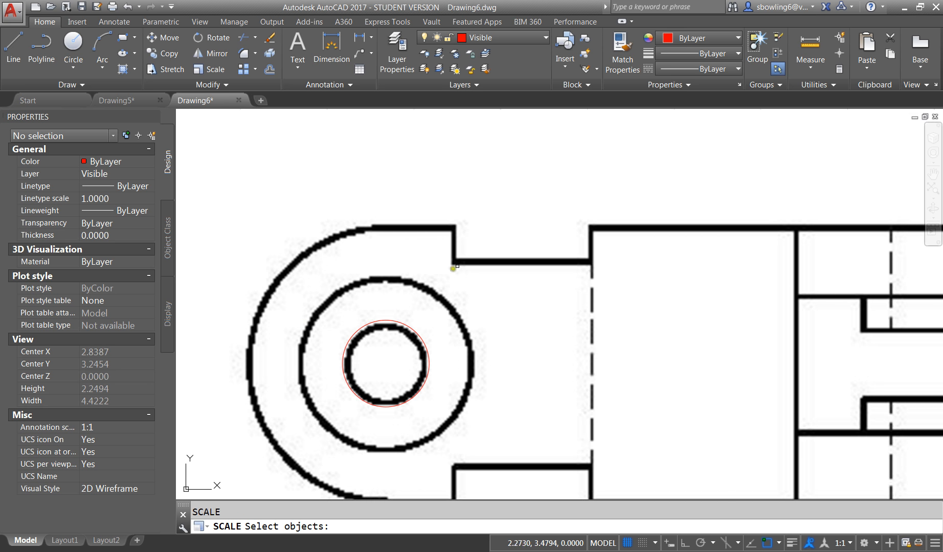
pyautogui.scroll(-10, 454, 268)
pyautogui.click(573, 229)
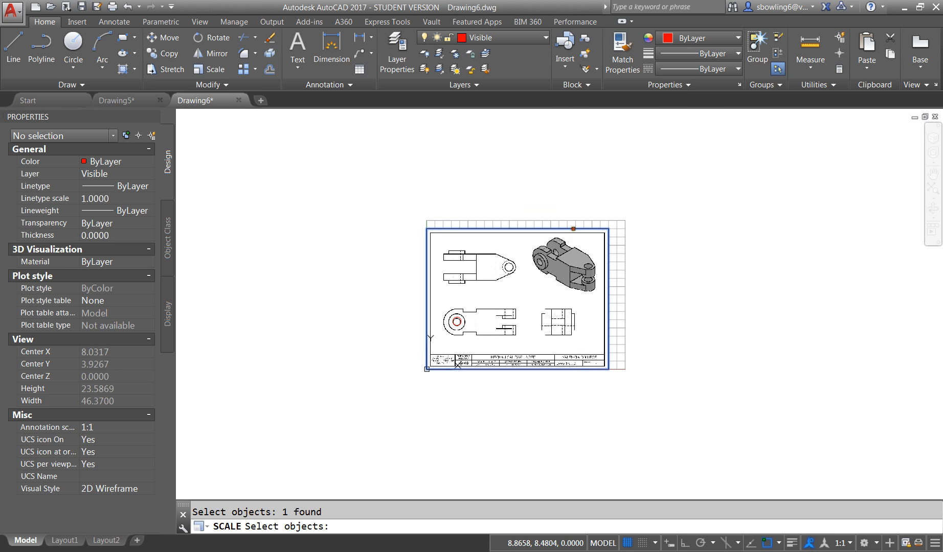
pyautogui.press('Return')
pyautogui.scroll(12, 421, 345)
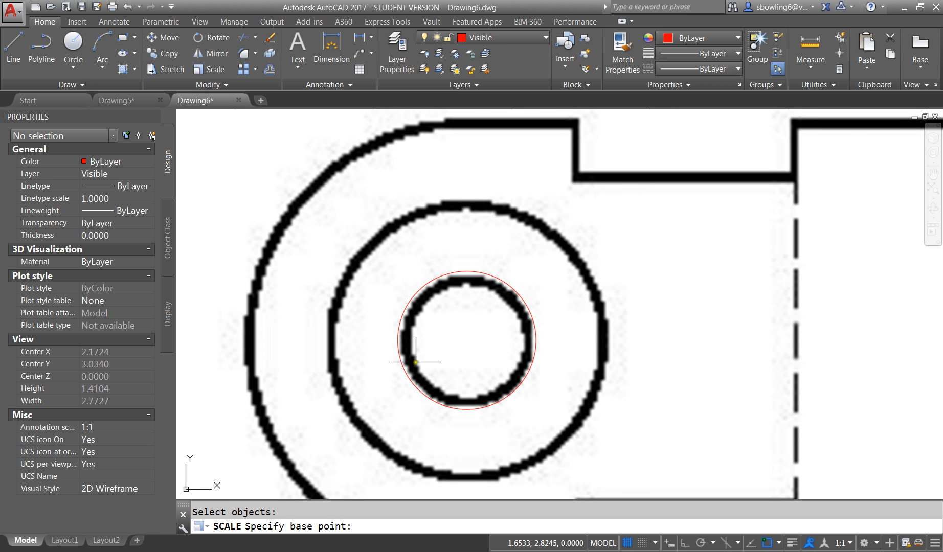
pyautogui.click(466, 343)
pyautogui.press('Return')
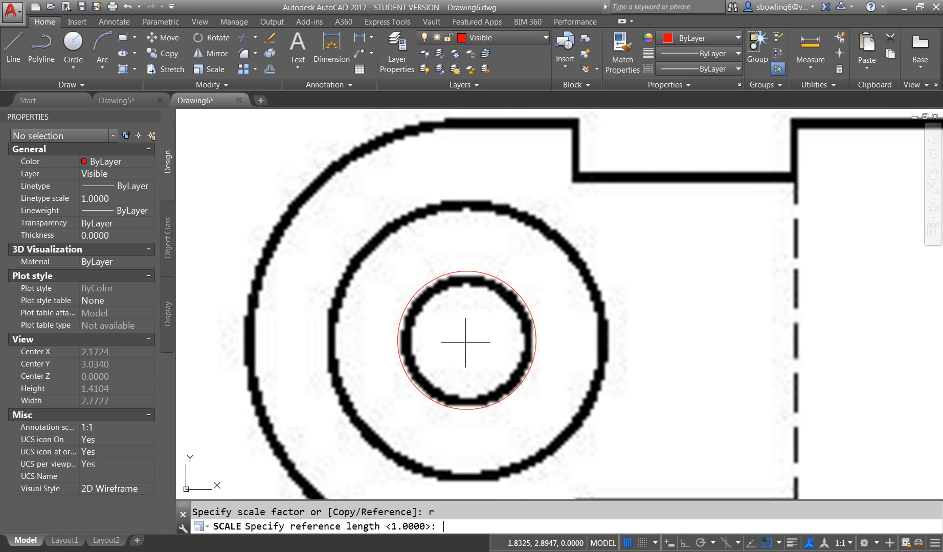
pyautogui.keyDown('shift'); pyautogui.rightClick(480, 359); pyautogui.keyUp('shift')
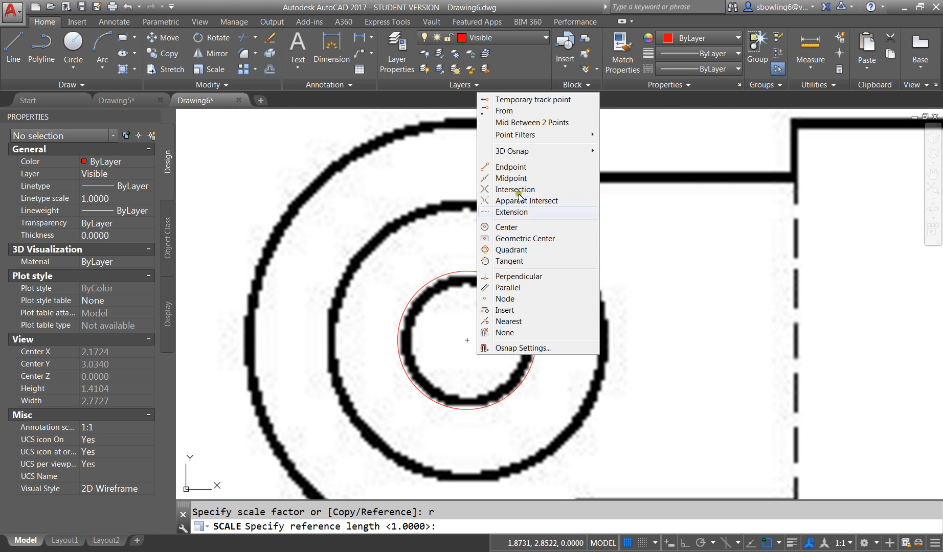
pyautogui.click(509, 231)
pyautogui.click(519, 384)
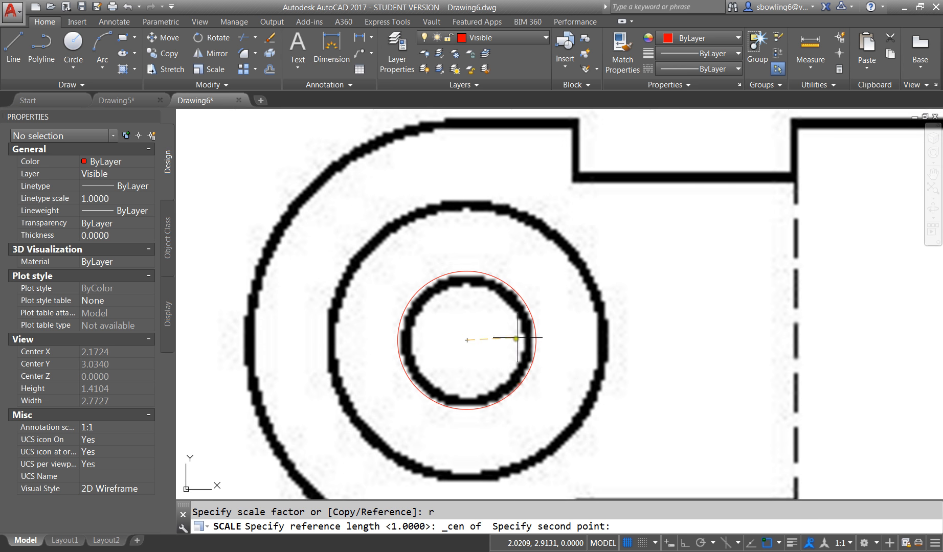
pyautogui.scroll(4, 532, 341)
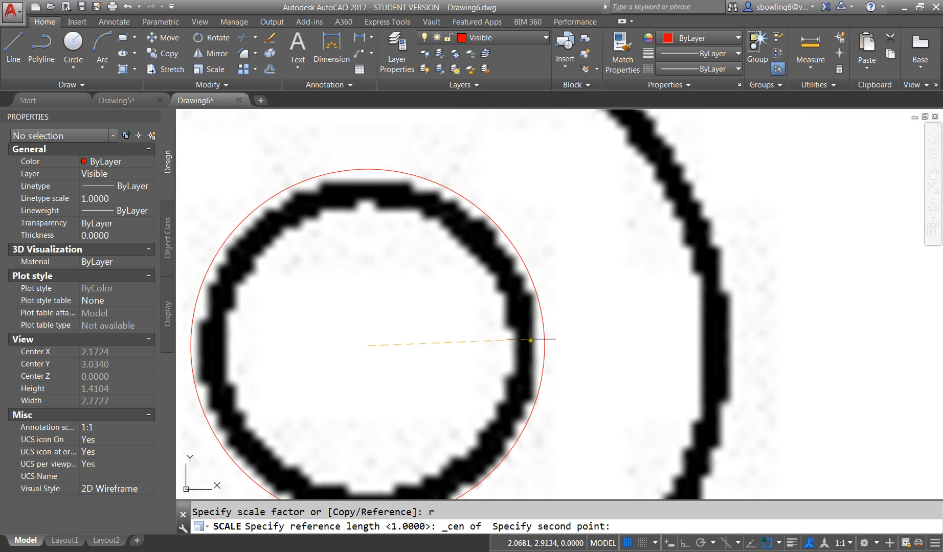
pyautogui.click(682, 544)
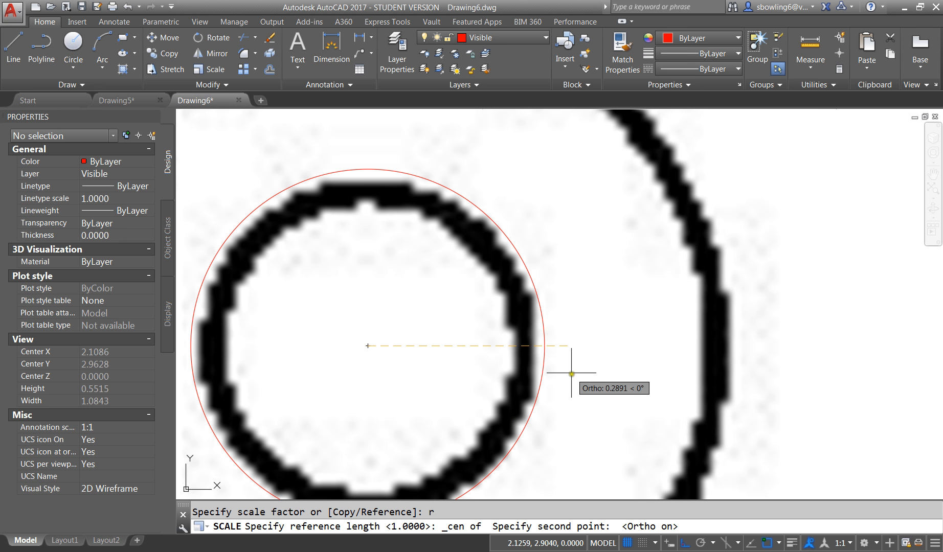
pyautogui.click(527, 344)
pyautogui.click(543, 346)
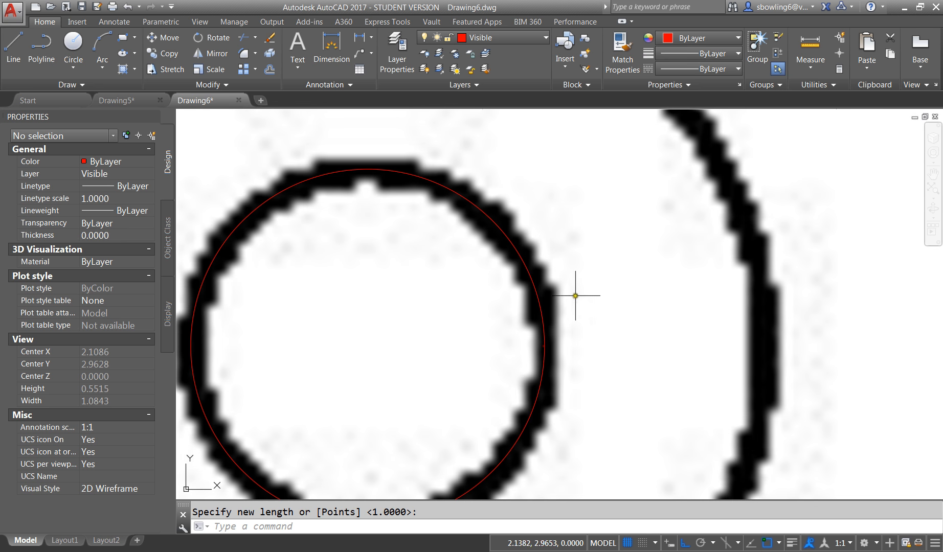
# Step: Examine the traced inner circle's properties and how well it fits the scaled image
pyautogui.scroll(-2, 548, 254)
pyautogui.click(506, 228)
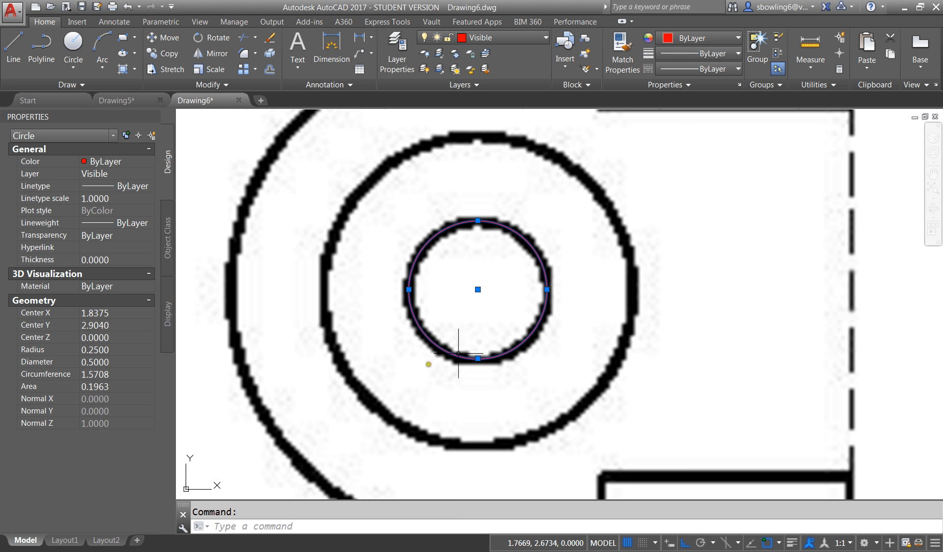
pyautogui.scroll(-2, 354, 331)
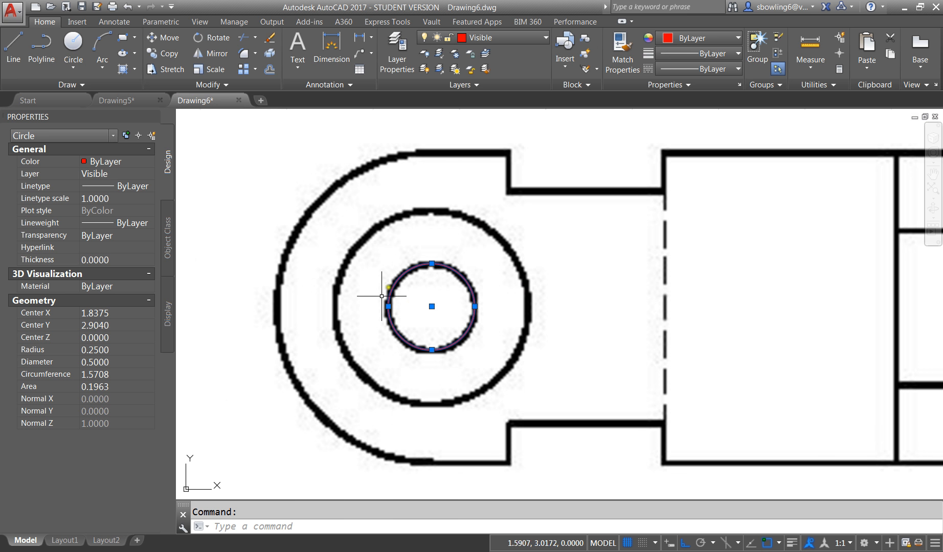
pyautogui.press('Escape')
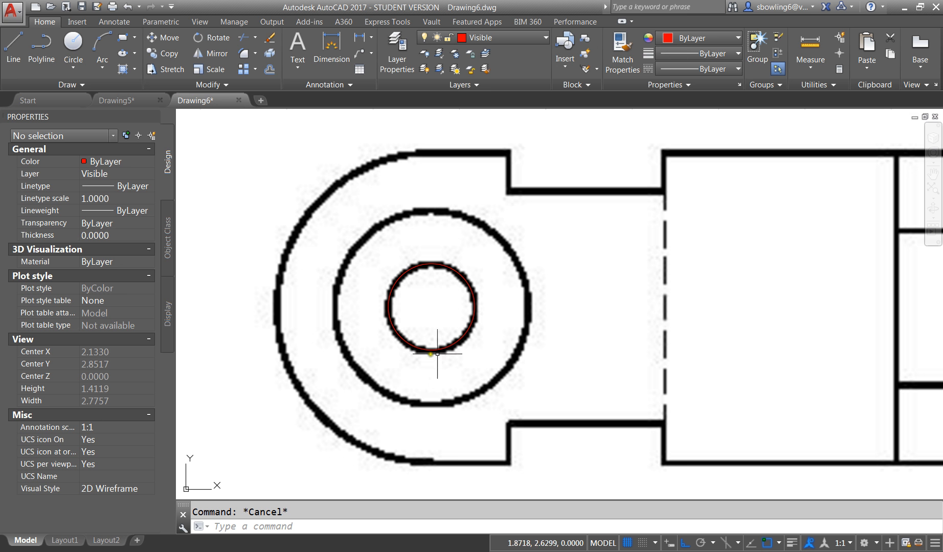
pyautogui.scroll(-3, 390, 361)
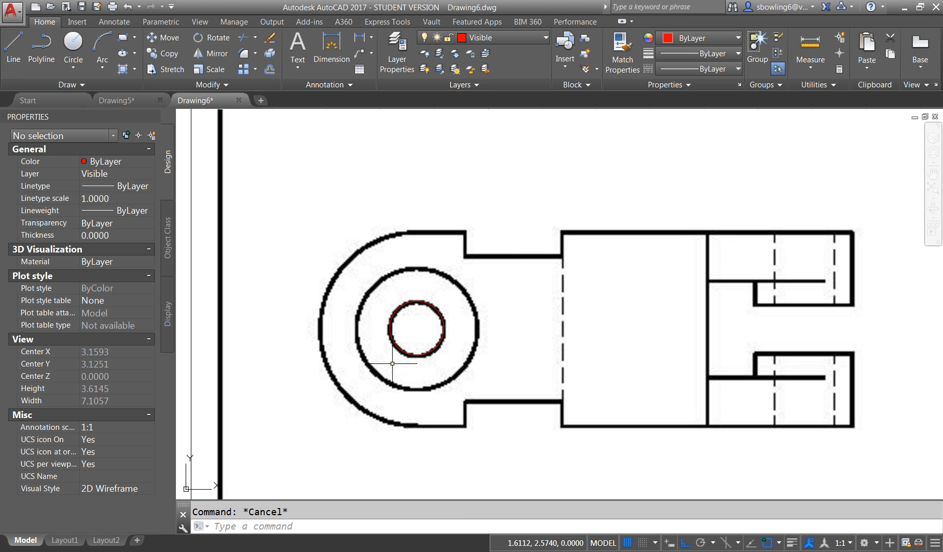
pyautogui.scroll(6, 419, 307)
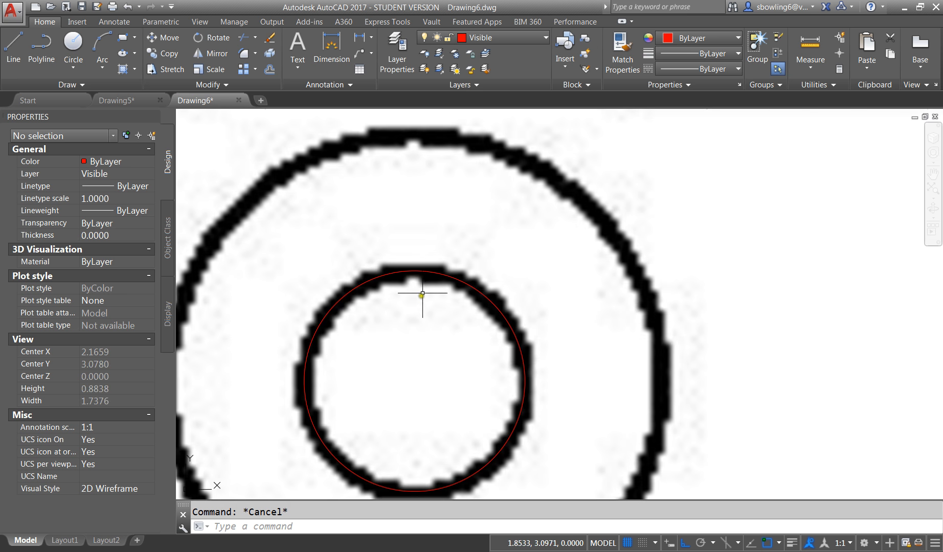
pyautogui.scroll(-4, 392, 270)
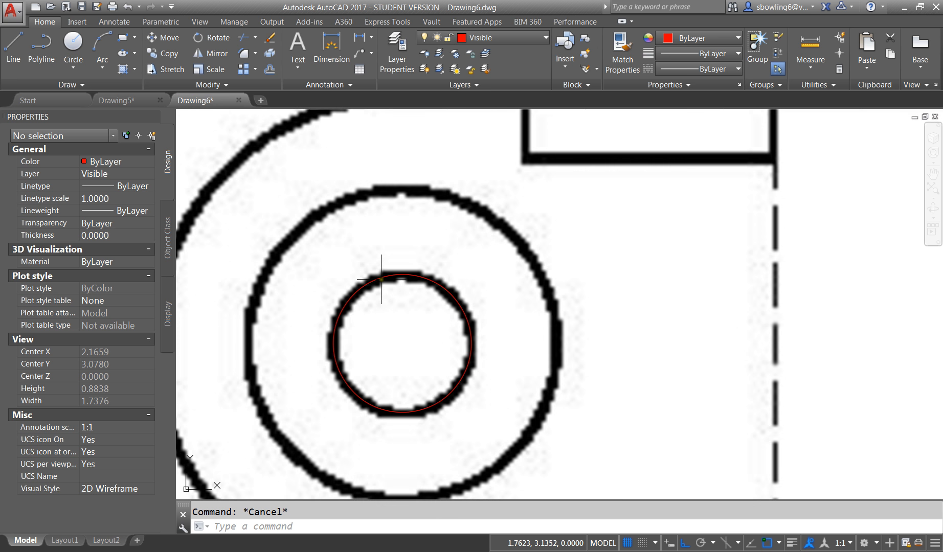
pyautogui.scroll(-2, 379, 322)
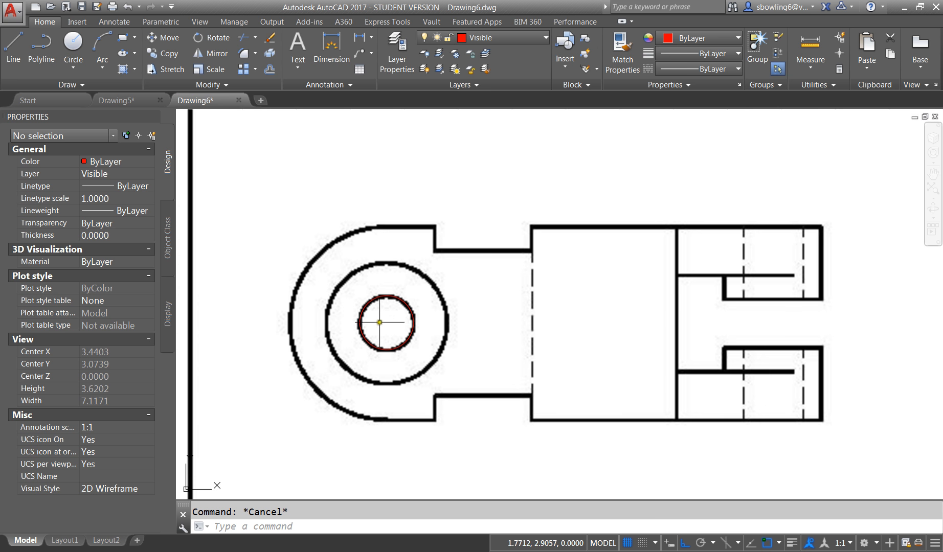
# Step: Trace the scaled image's middle circle with a circle concentric with the inner one, radius about 0.56
pyautogui.press('Return')
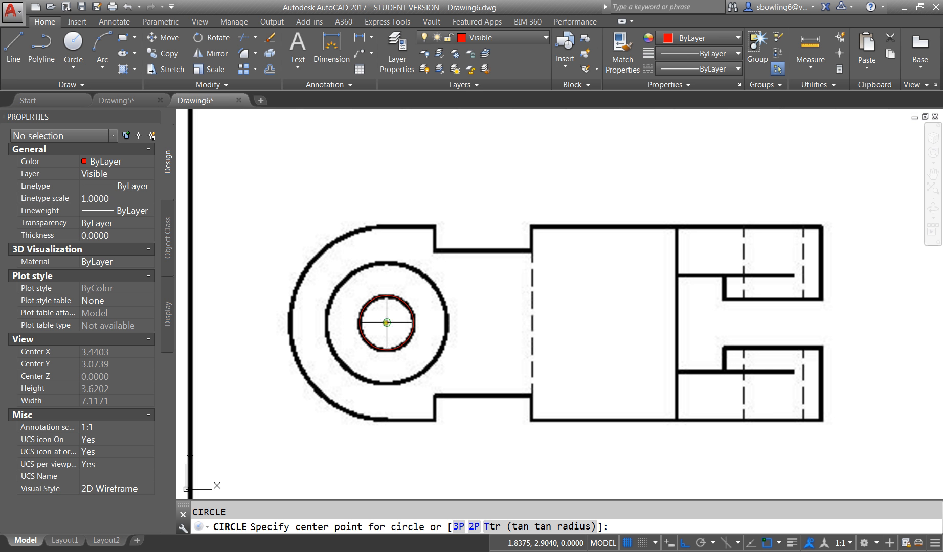
pyautogui.click(387, 322)
pyautogui.scroll(2, 445, 301)
pyautogui.scroll(4, 443, 302)
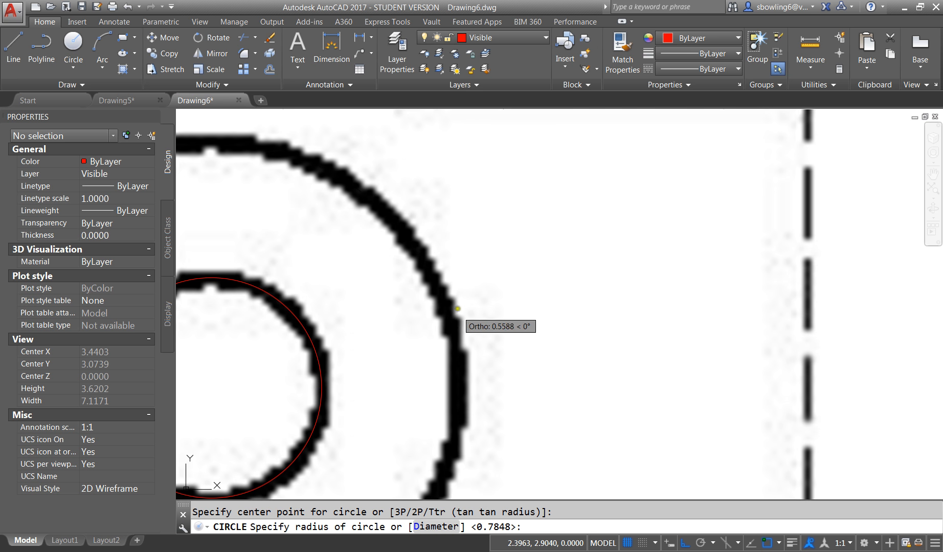
pyautogui.click(459, 394)
# Step: Set the diameter of the traced middle circle to 1.125
pyautogui.click(459, 384)
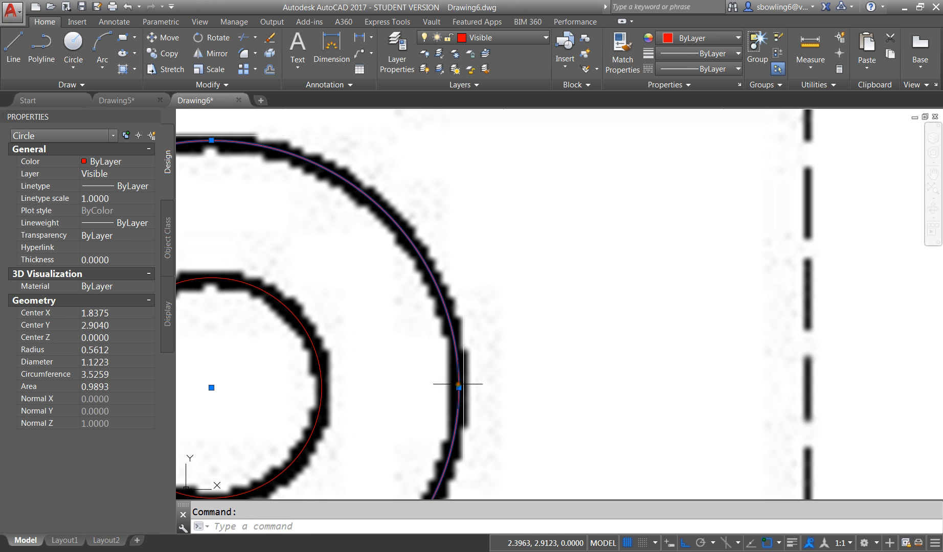
pyautogui.scroll(-2, 465, 302)
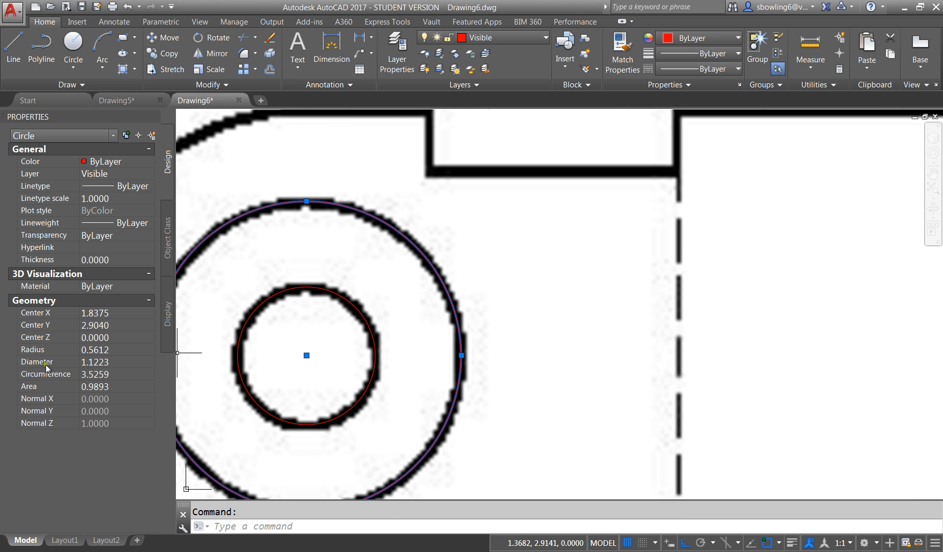
pyautogui.click(100, 364)
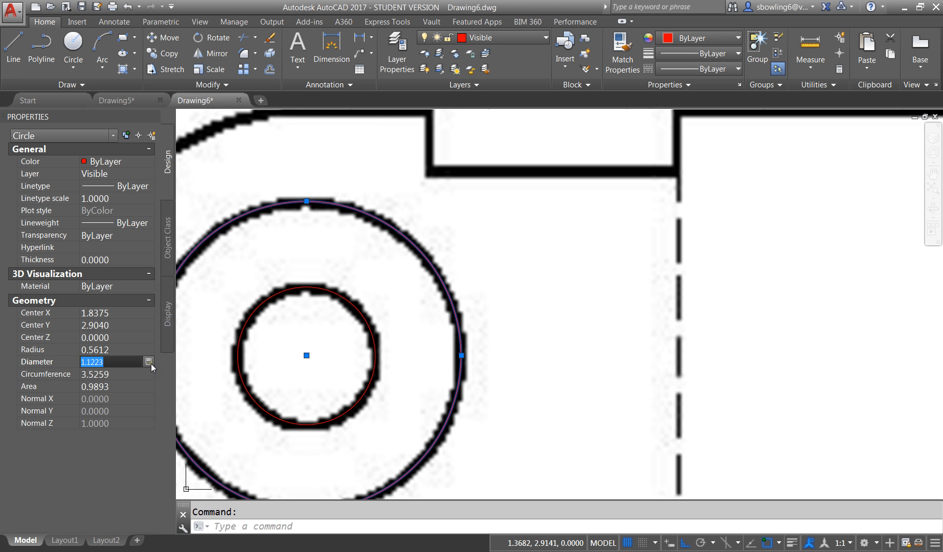
pyautogui.write('1.125')
pyautogui.press('Tab')
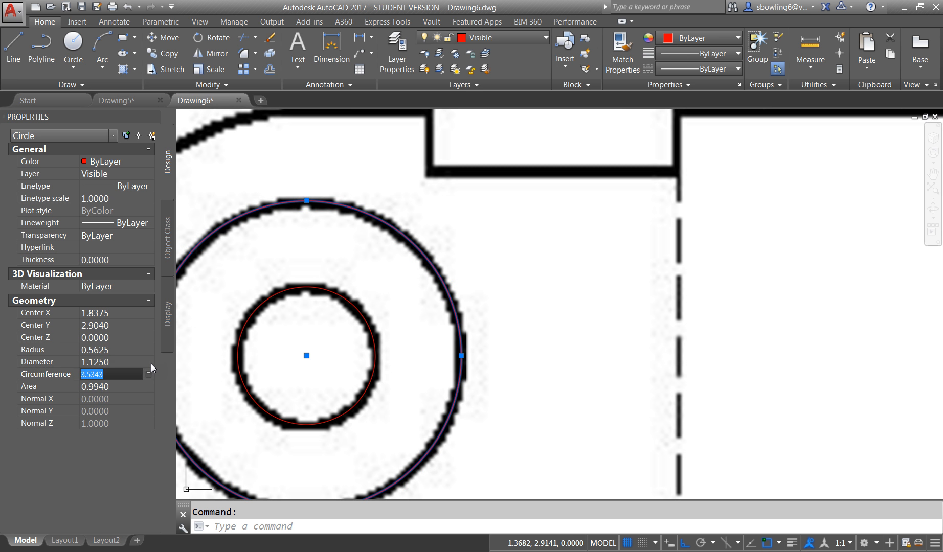
pyautogui.press('Escape')
# Step: Trace the scaled image's outer rounded end with a concentric circle of radius about 0.89 and select it
pyautogui.scroll(-2, 414, 222)
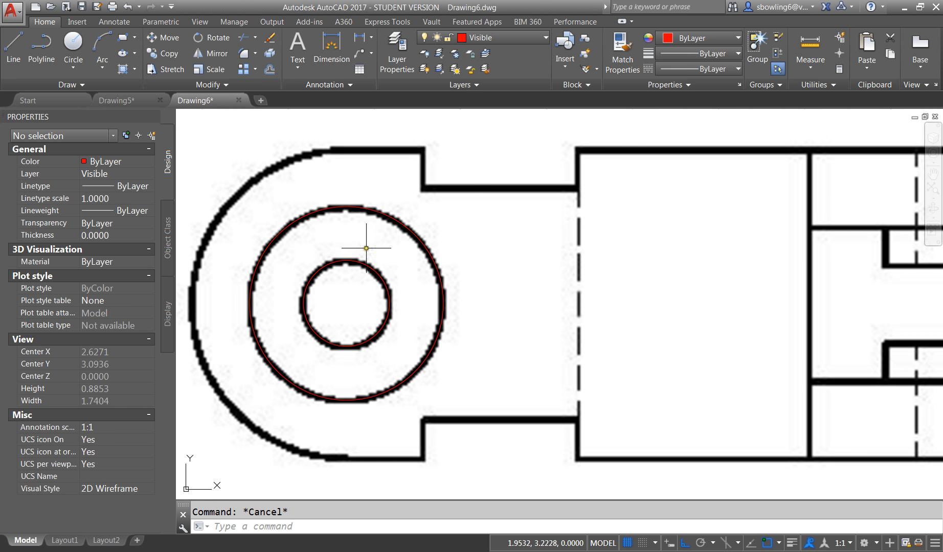
pyautogui.write('c')
pyautogui.press('Return')
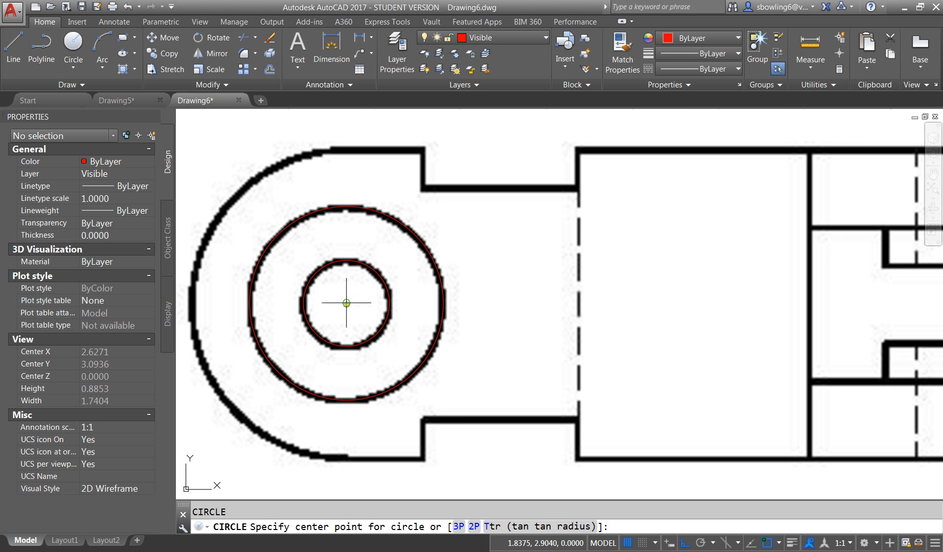
pyautogui.click(347, 302)
pyautogui.scroll(3, 348, 153)
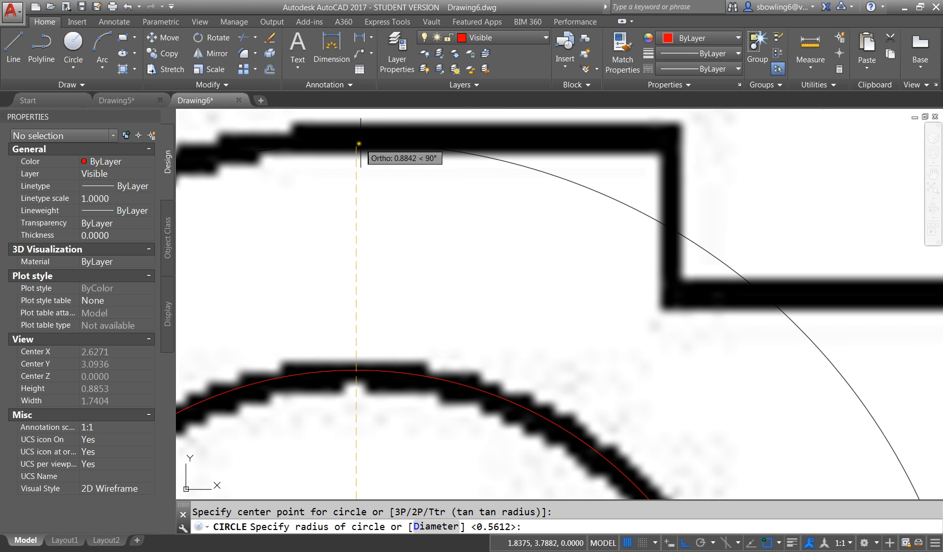
pyautogui.scroll(-2, 399, 155)
pyautogui.click(432, 153)
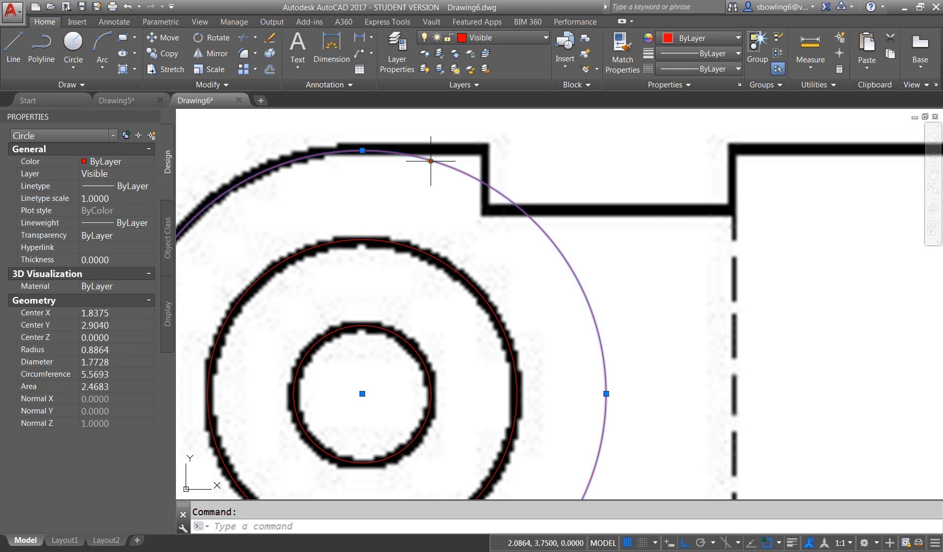
# Step: Try a diameter of 1.75 for the selected outer circle
pyautogui.click(103, 362)
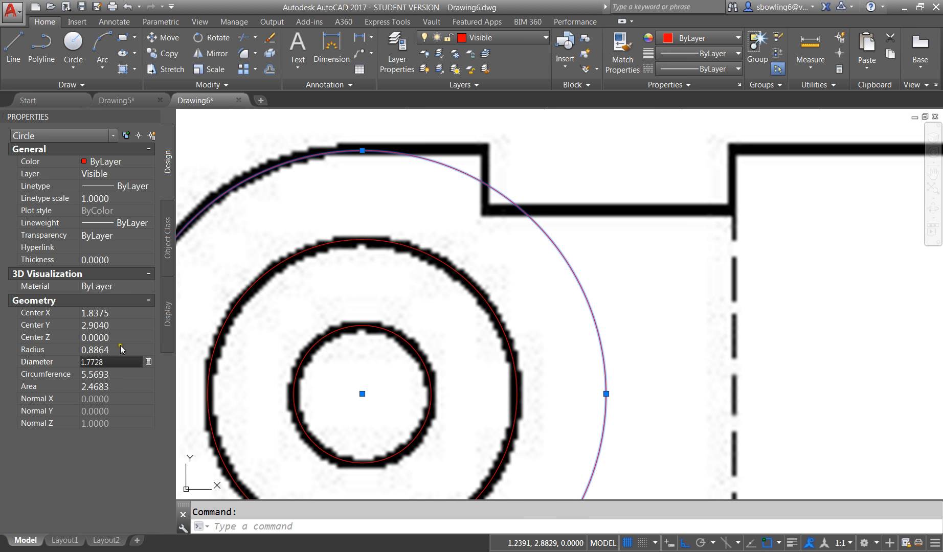
pyautogui.click(64, 362)
pyautogui.write('1.75')
pyautogui.press('Return')
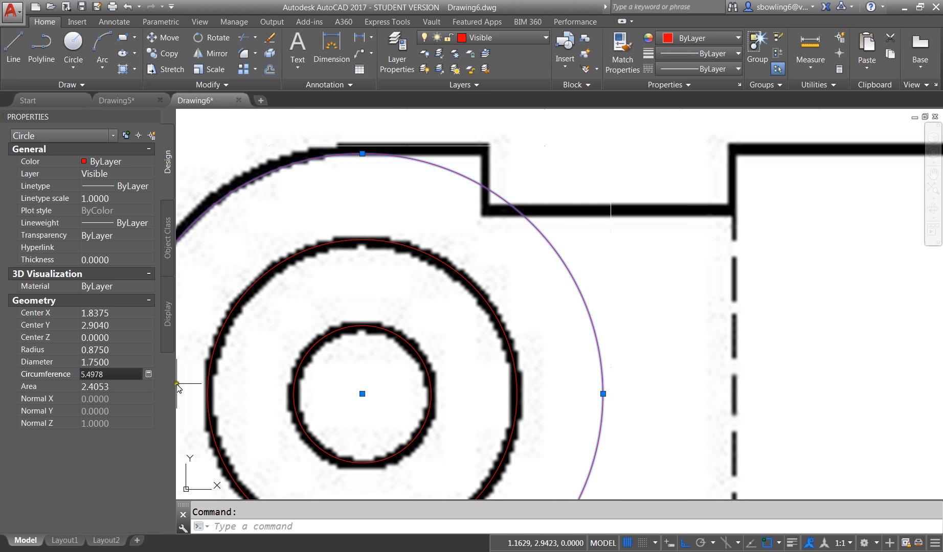
# Step: Set the traced outer circle's diameter to 1.8 and deselect the circle
pyautogui.click(110, 362)
pyautogui.write('1.8')
pyautogui.press('Tab')
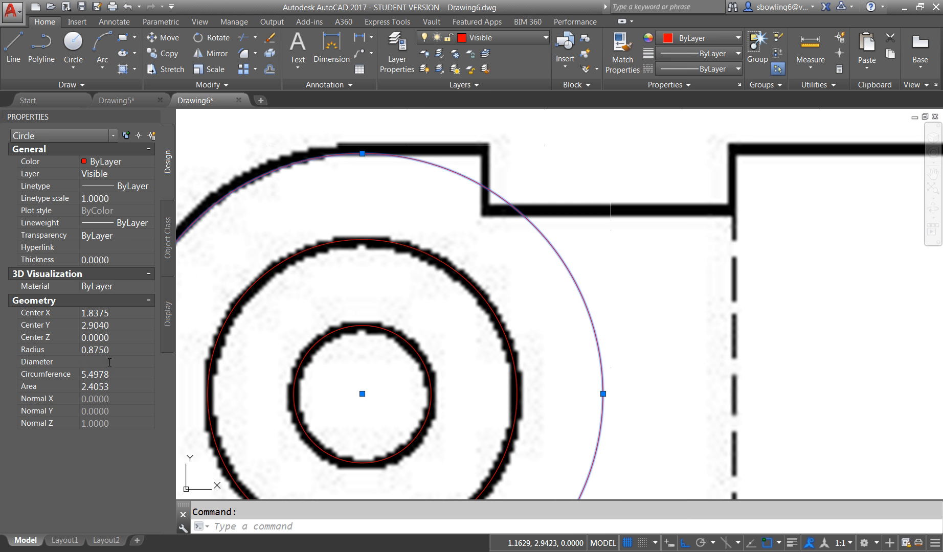
pyautogui.scroll(-4, 379, 326)
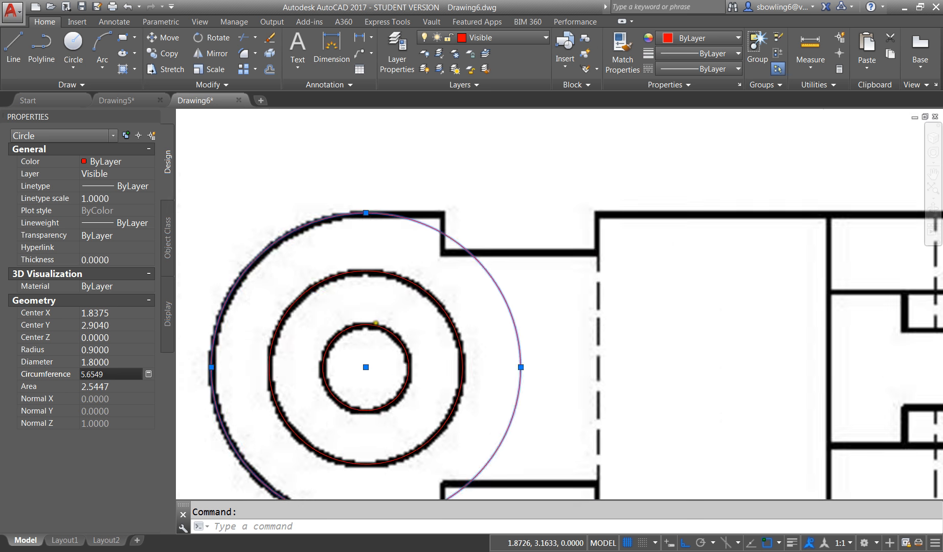
pyautogui.press('Escape')
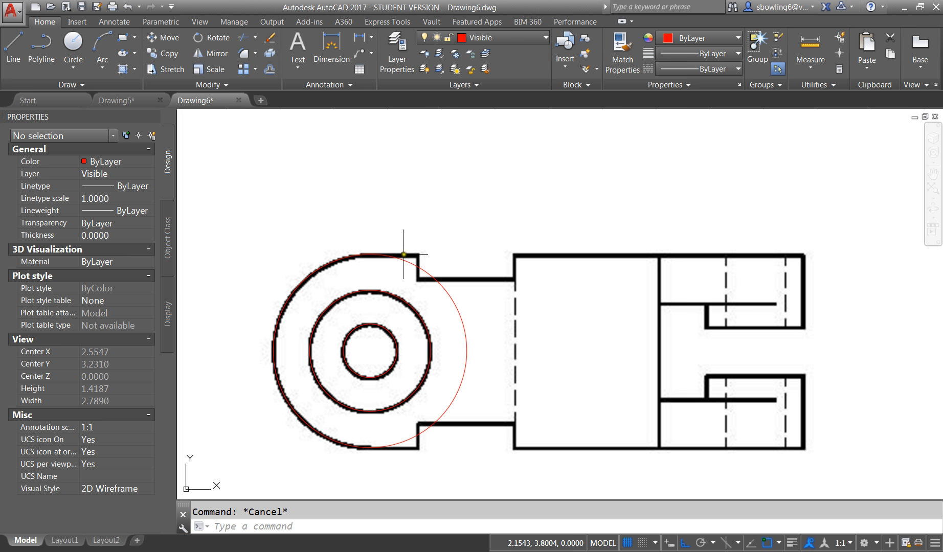
# Step: Start a polyline at the outer circle's top point and trace the image's upper edge through the notch to the wide body's upper corner
pyautogui.scroll(3, 411, 214)
pyautogui.scroll(-1, 404, 201)
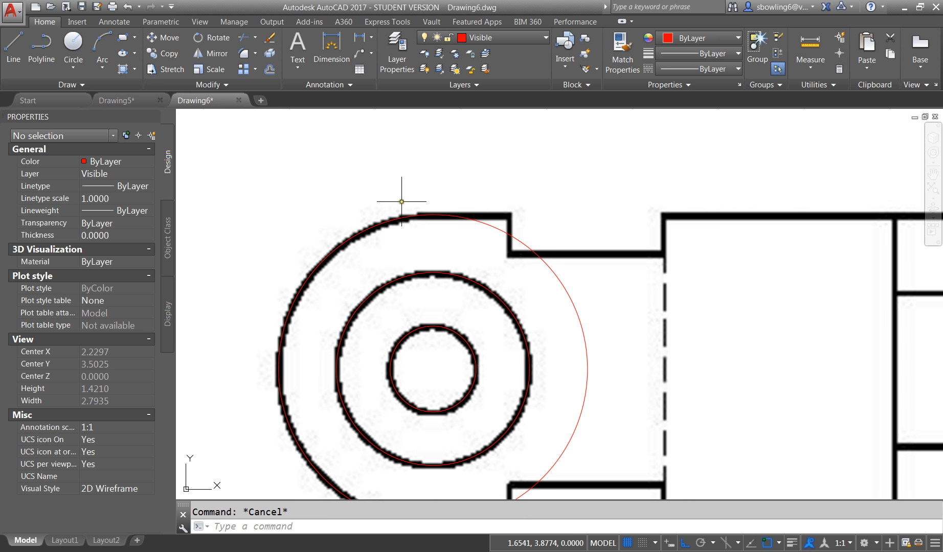
pyautogui.press('Return')
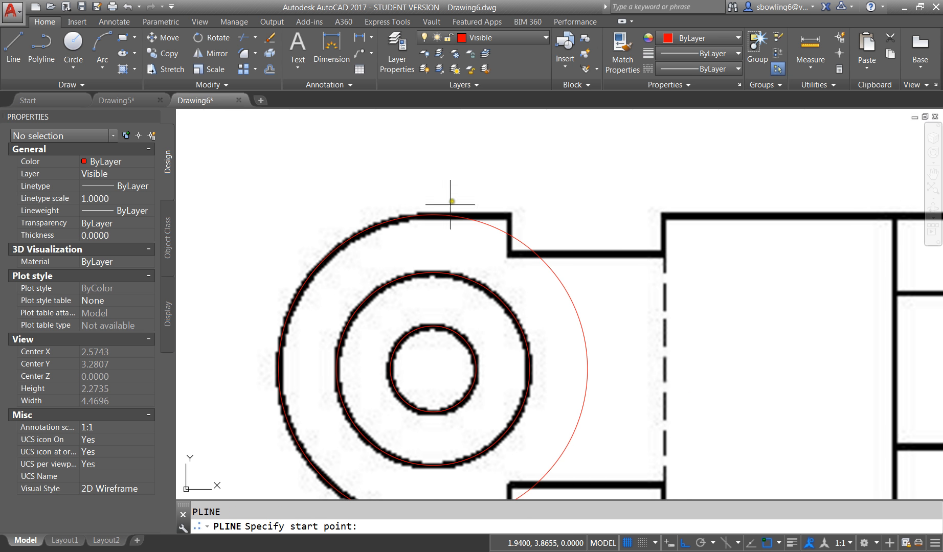
pyautogui.click(436, 214)
pyautogui.scroll(3, 499, 214)
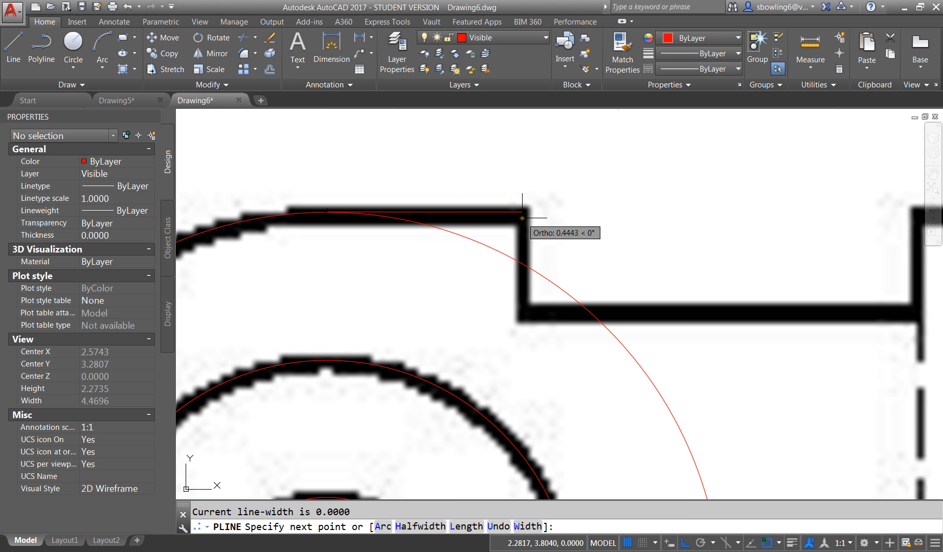
pyautogui.click(510, 214)
pyautogui.click(521, 315)
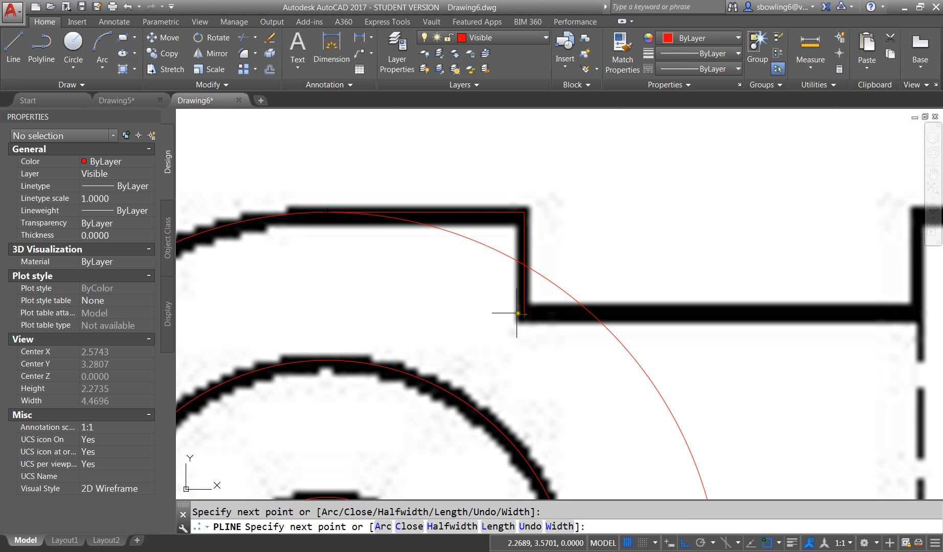
pyautogui.scroll(-3, 490, 318)
pyautogui.scroll(4, 664, 323)
pyautogui.click(671, 313)
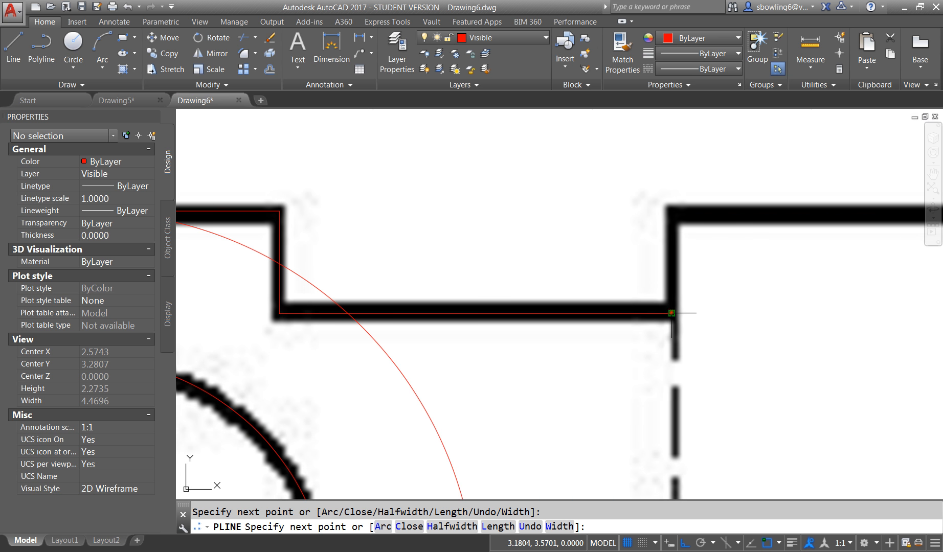
pyautogui.click(671, 214)
# Step: Continue the polyline along the body's upper edge, about 2.69 long, and about 0.67 down the upper fork arm's outer end
pyautogui.scroll(-5, 665, 230)
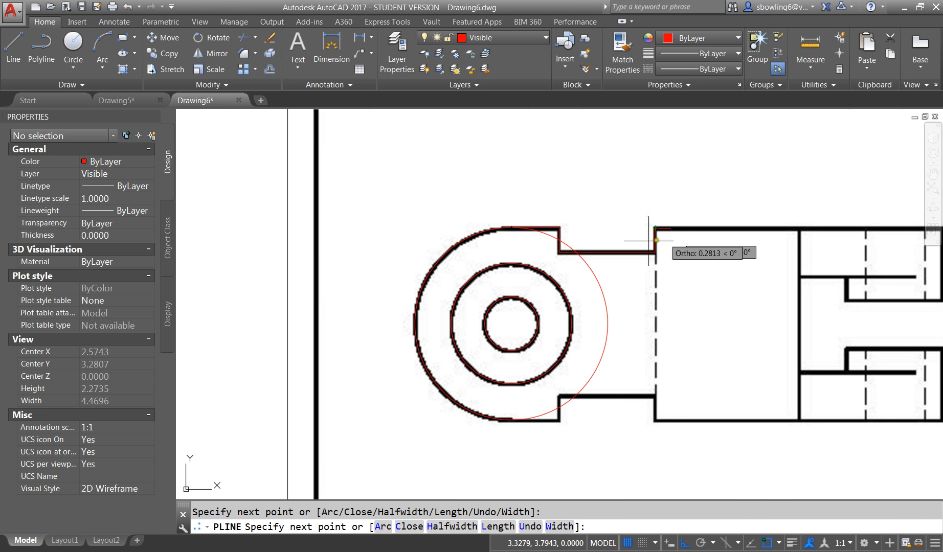
pyautogui.scroll(5, 670, 250)
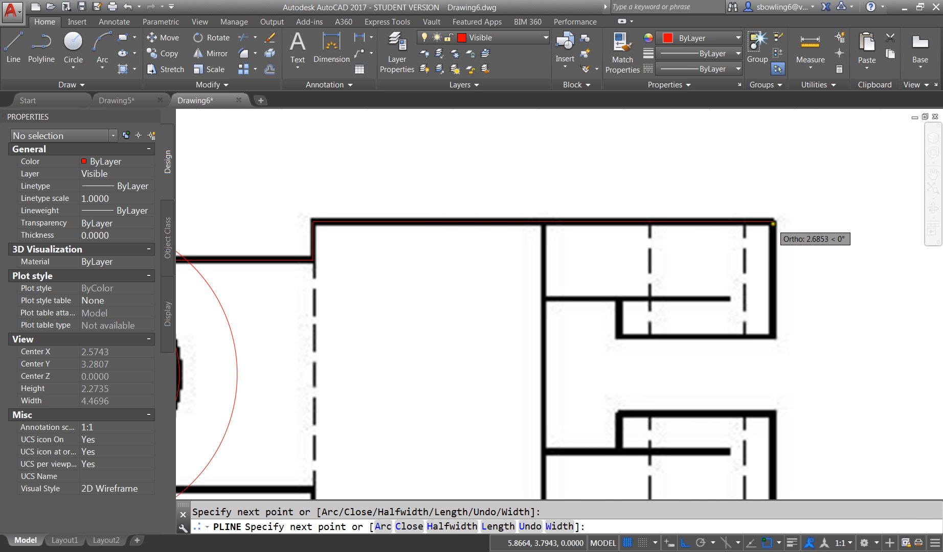
pyautogui.scroll(3, 770, 220)
pyautogui.click(769, 225)
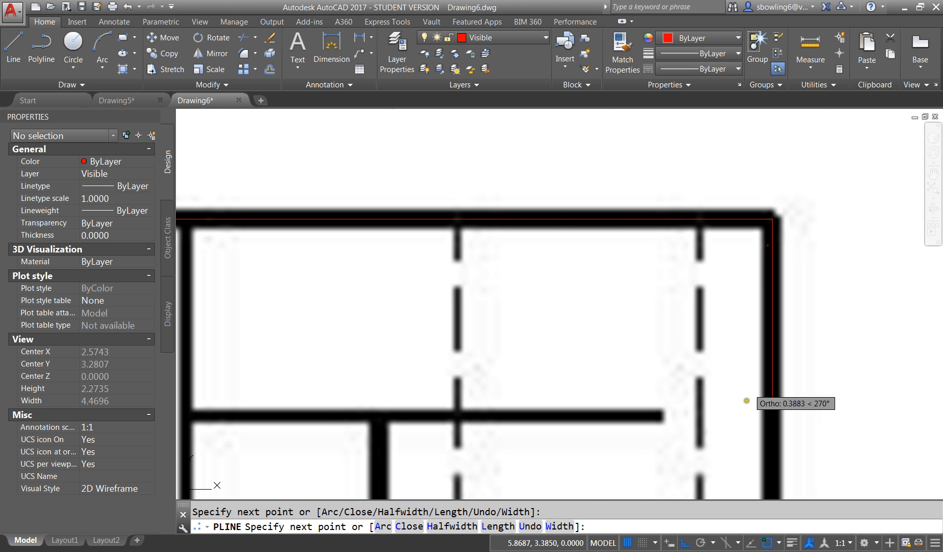
pyautogui.scroll(-4, 752, 434)
pyautogui.scroll(6, 759, 439)
pyautogui.scroll(1, 759, 439)
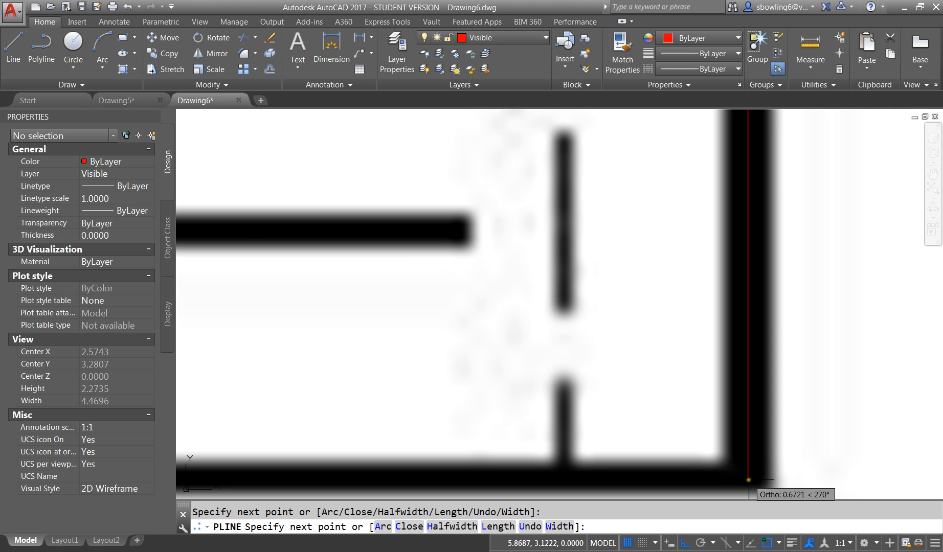
pyautogui.click(748, 480)
# Step: Continue the polyline along the upper fork arm's underside, up its step and back along the inner edge to the body's vertical line
pyautogui.scroll(-3, 792, 458)
pyautogui.scroll(-3, 639, 445)
pyautogui.scroll(5, 660, 445)
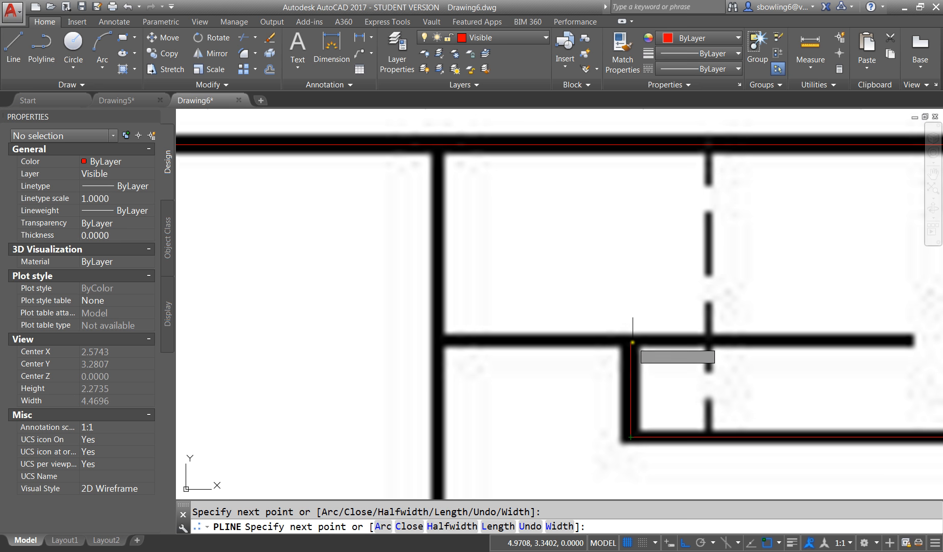
pyautogui.click(632, 341)
pyautogui.scroll(-3, 654, 312)
pyautogui.click(574, 322)
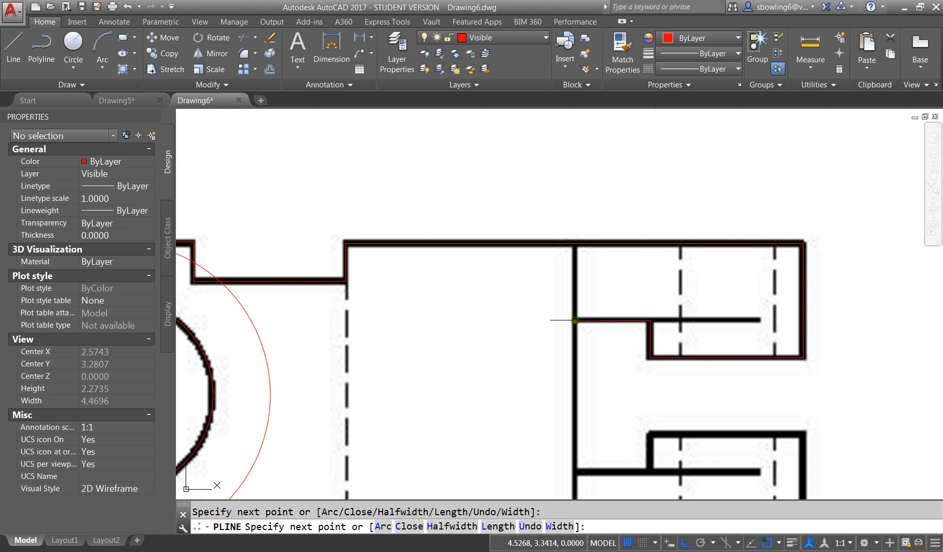
# Step: Continue the polyline down the body's vertical line to the lower fork arm's inner edge and finish it
pyautogui.scroll(-4, 568, 321)
pyautogui.scroll(4, 616, 344)
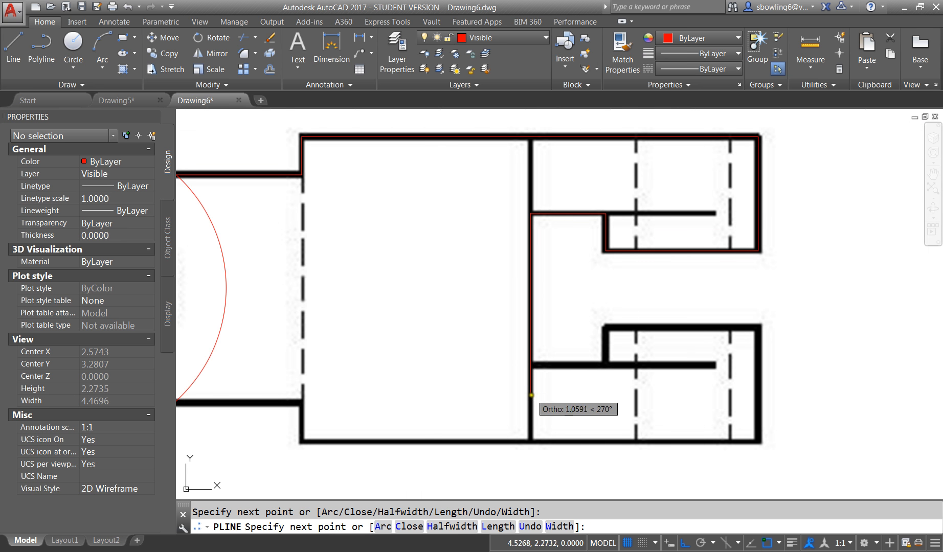
pyautogui.click(531, 365)
pyautogui.press('Escape')
pyautogui.press('Escape')
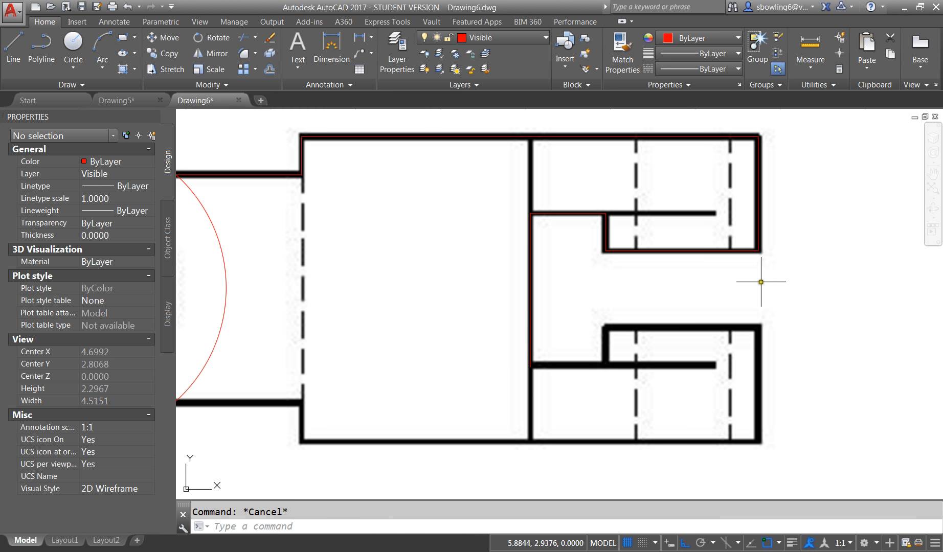
# Step: Draw a horizontal polyline about 5.37 long from the circles' centre through the part and past the fork end
pyautogui.press('Return')
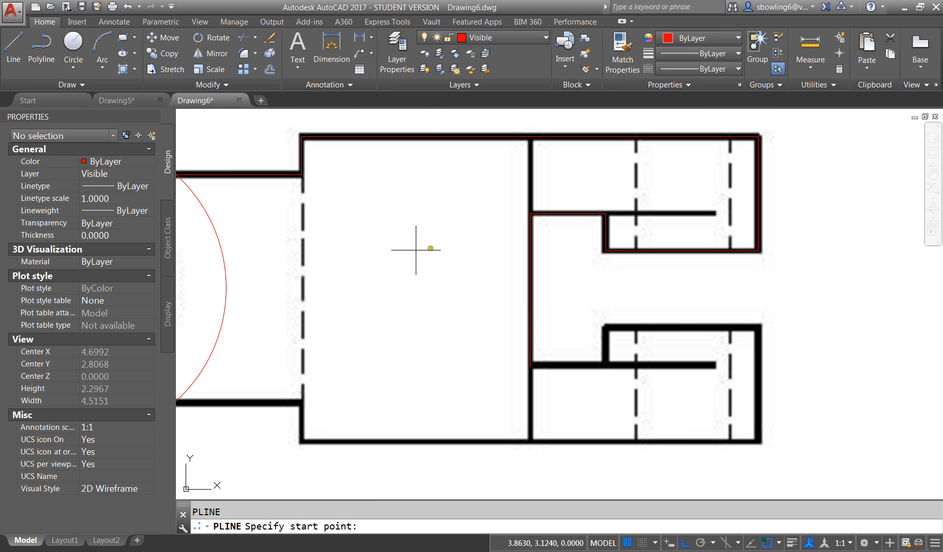
pyautogui.scroll(-4, 491, 271)
pyautogui.click(331, 276)
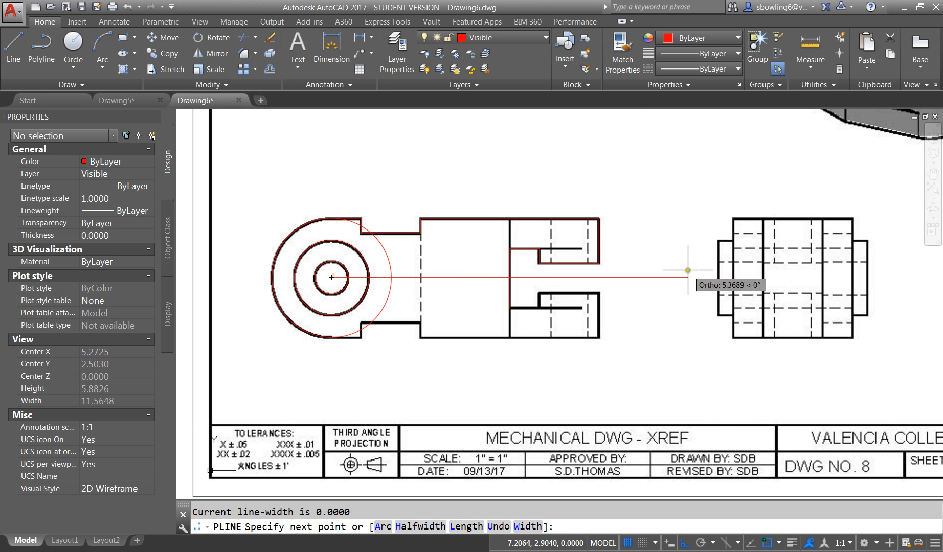
pyautogui.click(682, 270)
pyautogui.press('Escape')
# Step: Trim the traced vertical line below the horizontal centre line, using the centre line as the cutting edge
pyautogui.write('t')
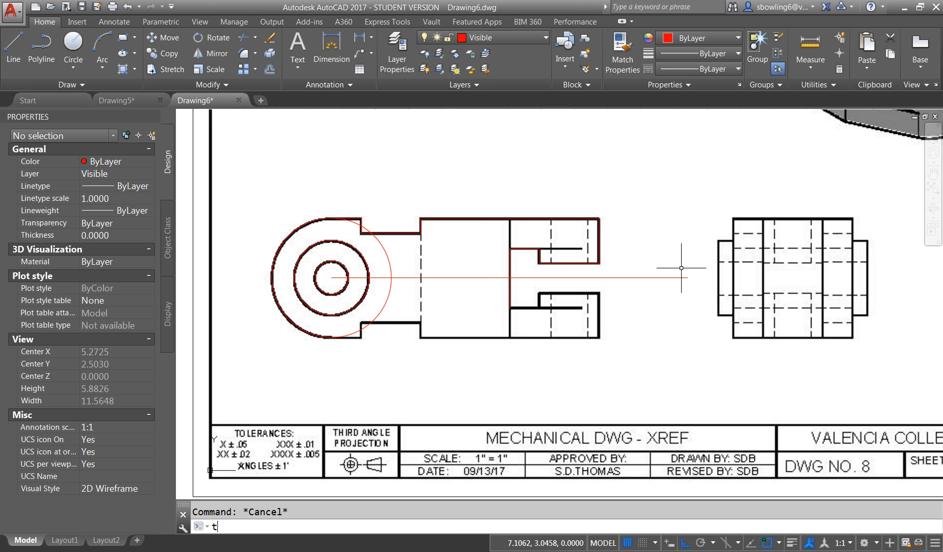
pyautogui.write('r')
pyautogui.press('Return')
pyautogui.click(541, 277)
pyautogui.press('Return')
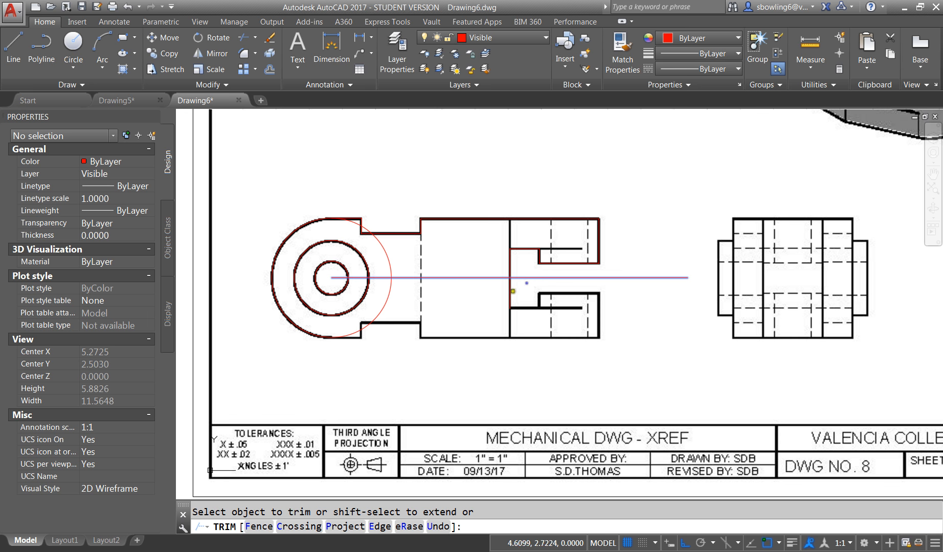
pyautogui.press('Escape')
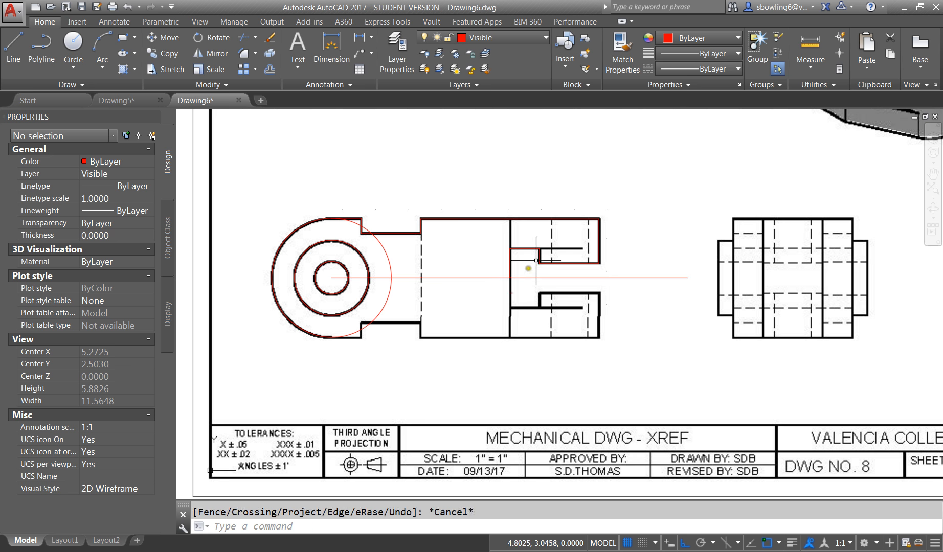
# Step: Trace the body's vertical line with a polyline from the fork arm's inner corner perpendicular to the upper edge
pyautogui.write('pl')
pyautogui.press('Return')
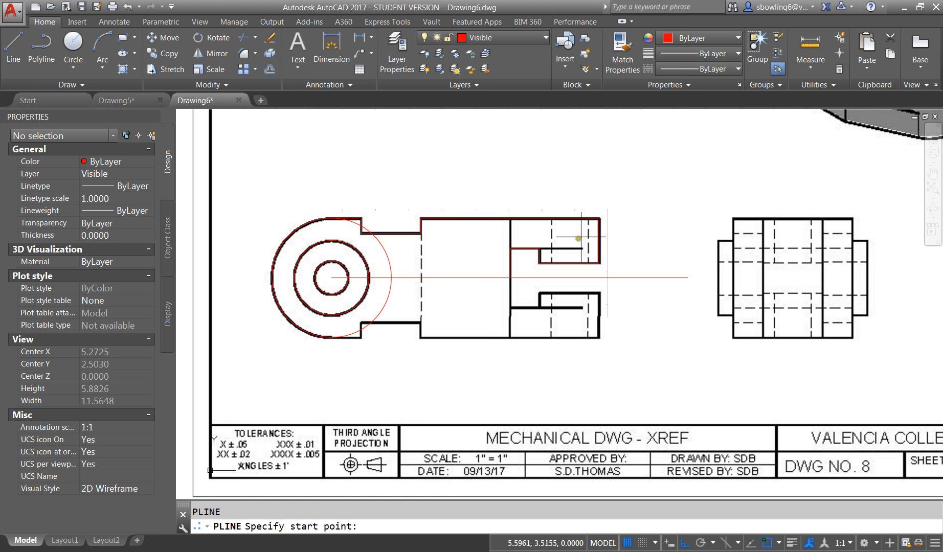
pyautogui.scroll(4, 542, 250)
pyautogui.click(463, 250)
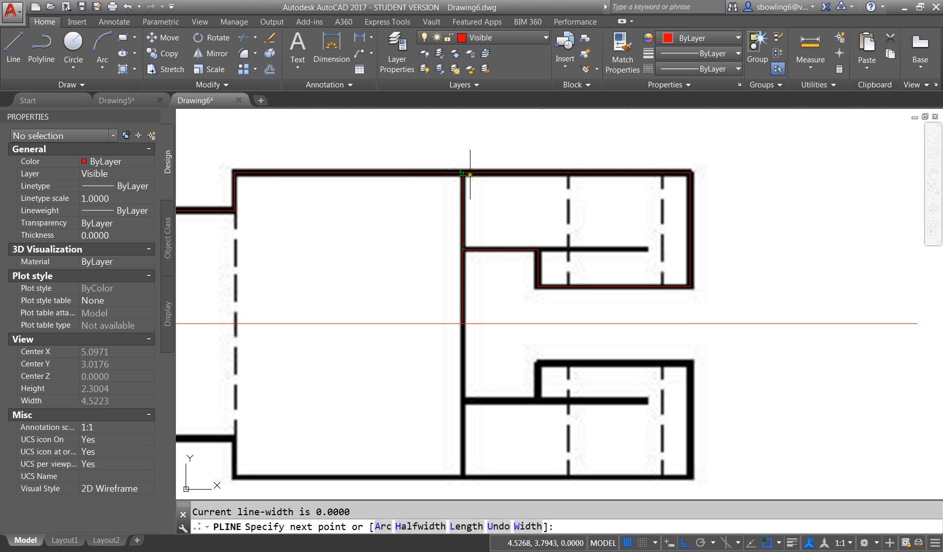
pyautogui.click(469, 174)
pyautogui.press('Escape')
# Step: Trace the fork arm's inner horizontal line with a polyline about 0.64 long from the step corner to the line's free end
pyautogui.rightClick(499, 146)
pyautogui.click(541, 155)
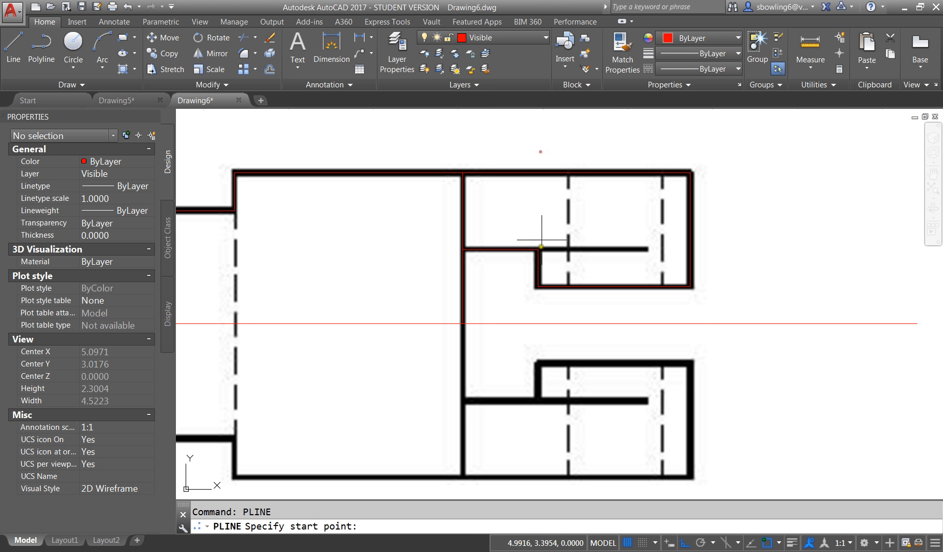
pyautogui.click(538, 251)
pyautogui.scroll(6, 646, 250)
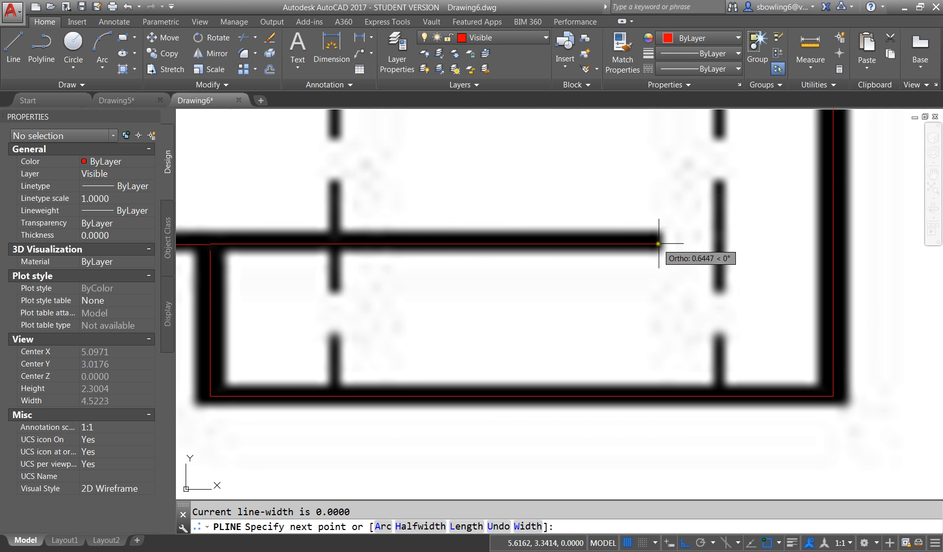
pyautogui.click(646, 251)
pyautogui.press('Escape')
# Step: Trace the upper fork arm's first dashed line with a polyline from the nearest point on the upper edge down to the arm's underside
pyautogui.scroll(-5, 559, 276)
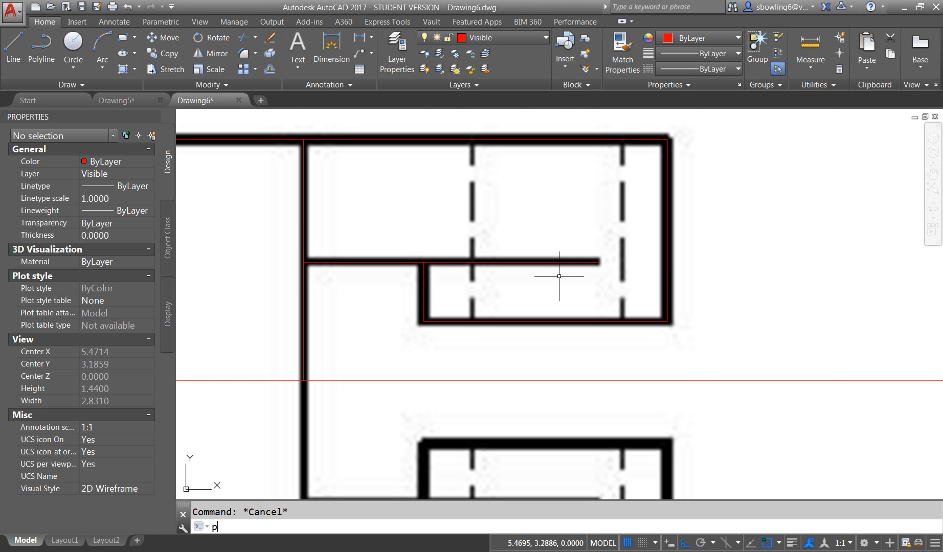
pyautogui.write('pl')
pyautogui.press('Return')
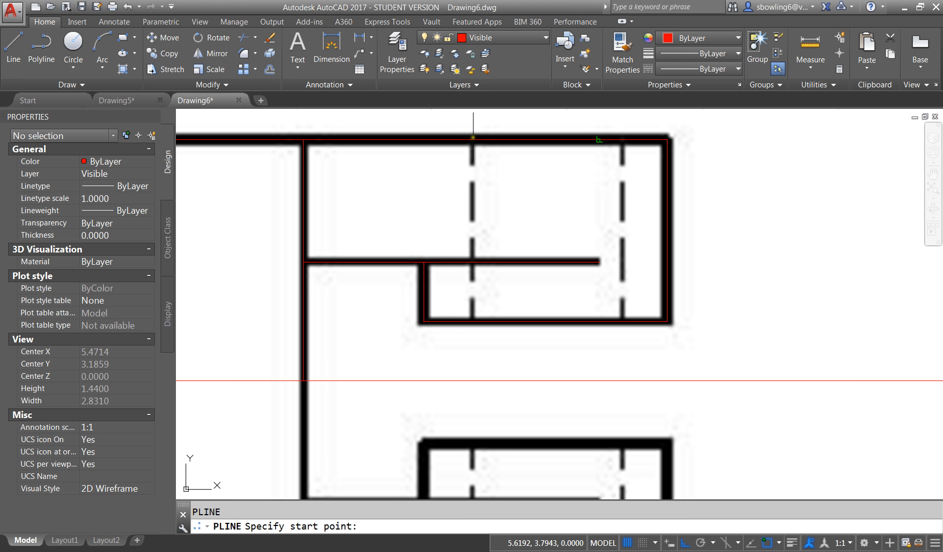
pyautogui.keyDown('shift'); pyautogui.rightClick(473, 137); pyautogui.keyUp('shift')
pyautogui.click(507, 369)
pyautogui.click(472, 137)
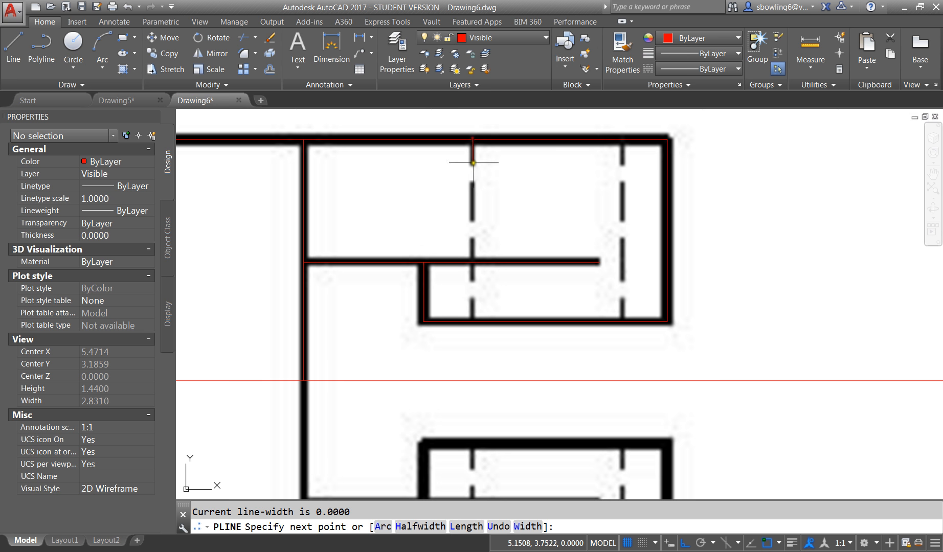
pyautogui.click(474, 321)
pyautogui.press('Escape')
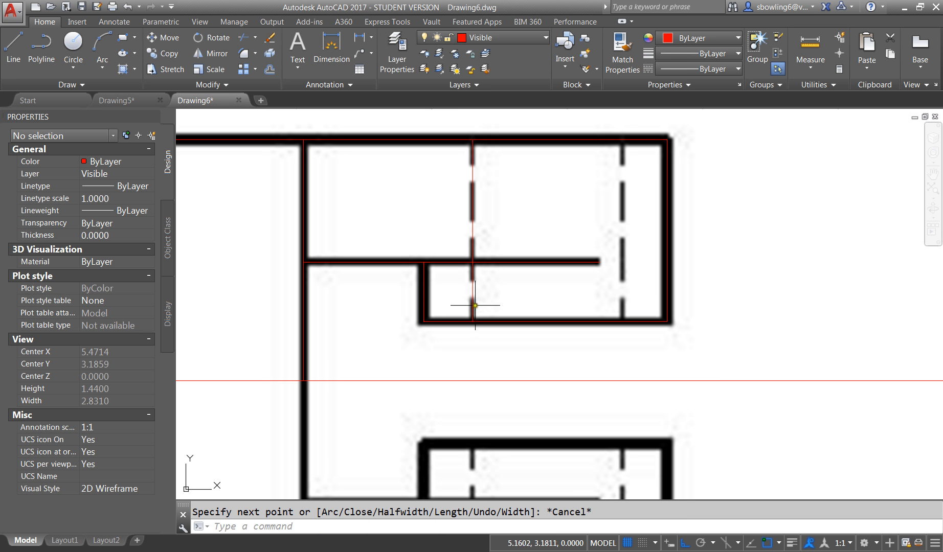
# Step: Try to copy the traced hidden line from its upper end to the nearest point at the fork arm's second dashed line
pyautogui.click(476, 304)
pyautogui.write('co')
pyautogui.press('Return')
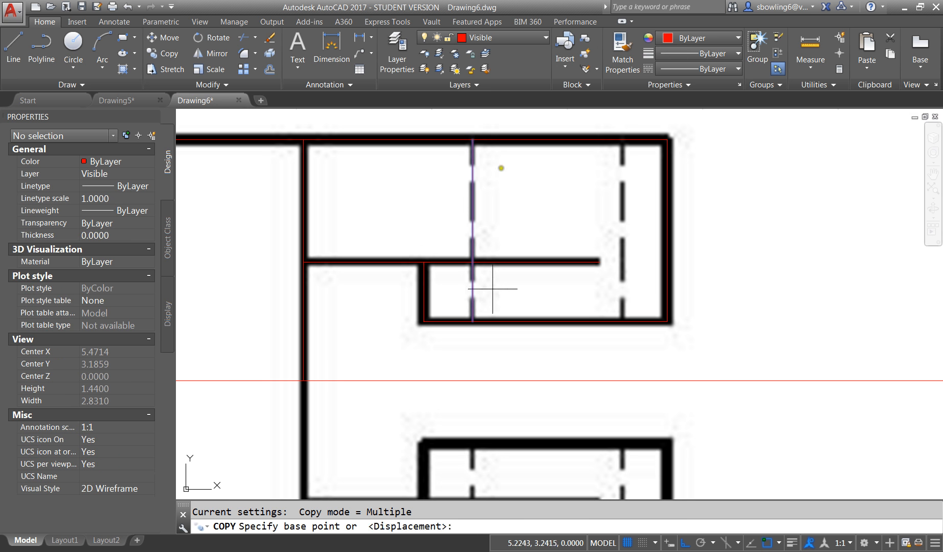
pyautogui.click(473, 139)
pyautogui.scroll(3, 625, 139)
pyautogui.keyDown('shift'); pyautogui.rightClick(625, 139); pyautogui.keyUp('shift')
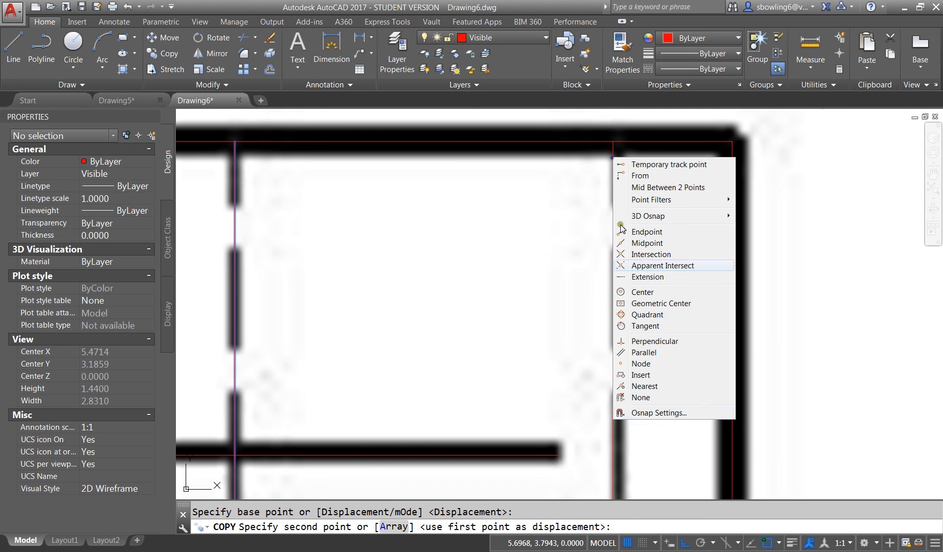
pyautogui.click(667, 387)
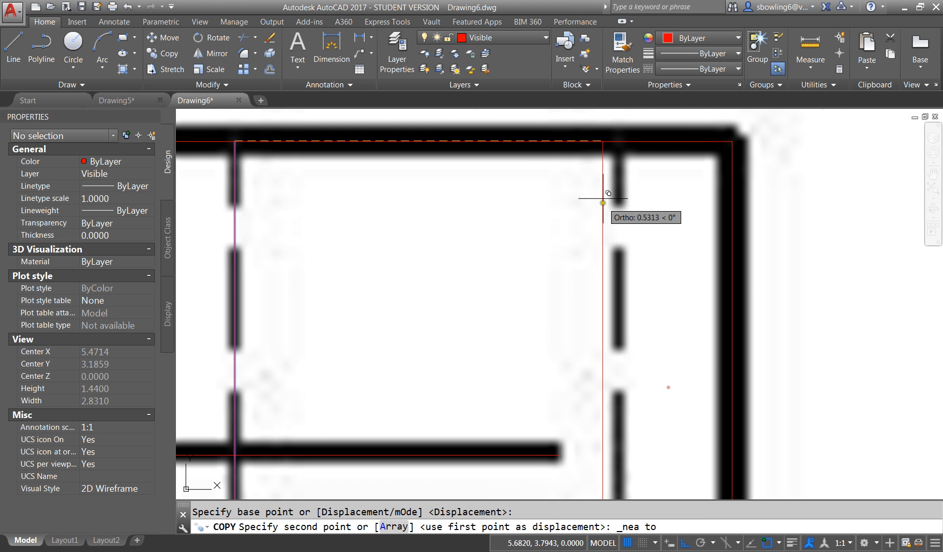
pyautogui.click(622, 144)
pyautogui.scroll(-2, 620, 165)
pyautogui.press('Escape')
pyautogui.click(625, 175)
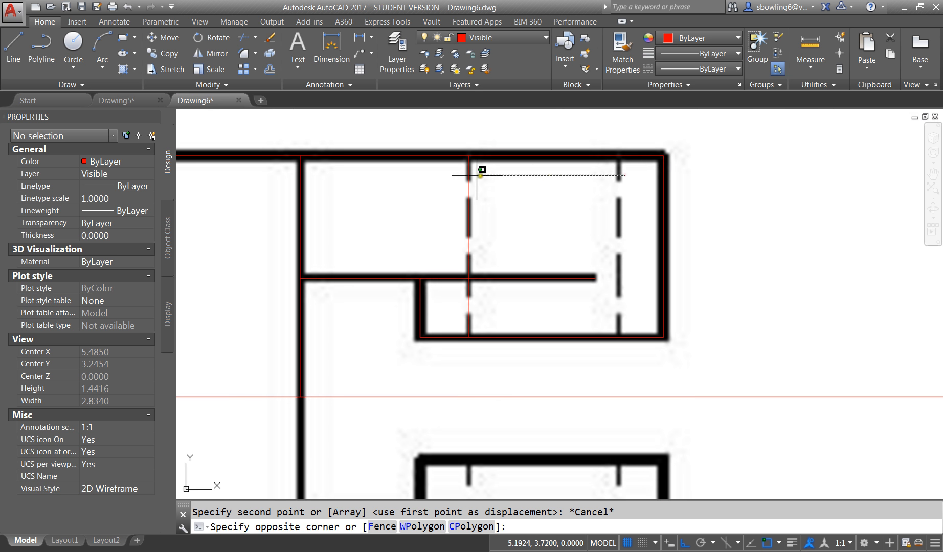
pyautogui.click(473, 169)
pyautogui.press('Escape')
# Step: Copy the traced hidden line from its upper end to the nearest point on the upper edge at the fork arm's second dashed line
pyautogui.click(497, 179)
pyautogui.click(418, 198)
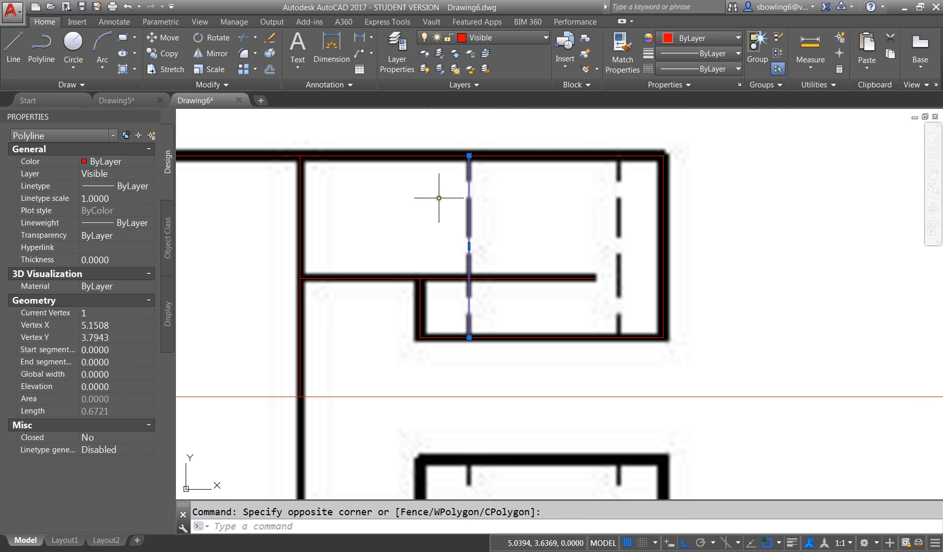
pyautogui.write('CO')
pyautogui.press('Return')
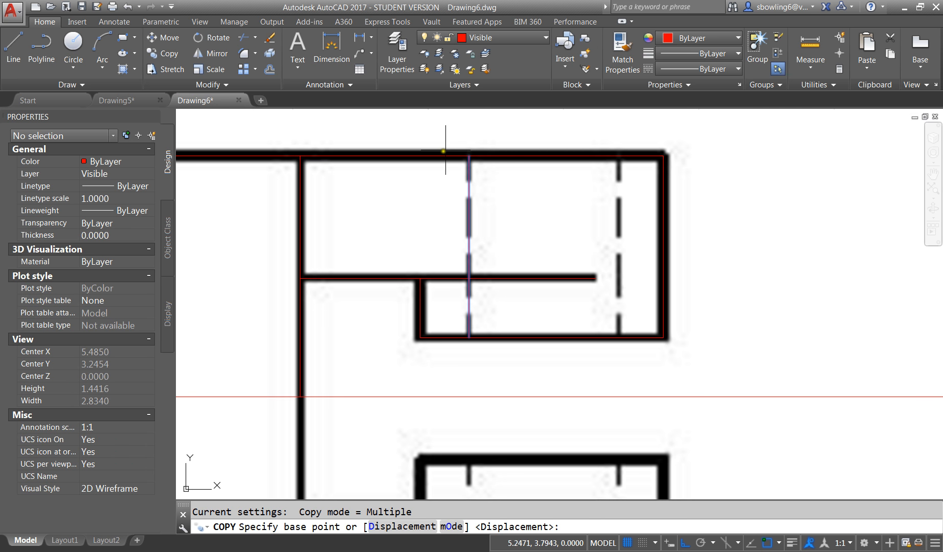
pyautogui.click(469, 155)
pyautogui.scroll(5, 618, 159)
pyautogui.keyDown('shift'); pyautogui.rightClick(597, 191); pyautogui.keyUp('shift')
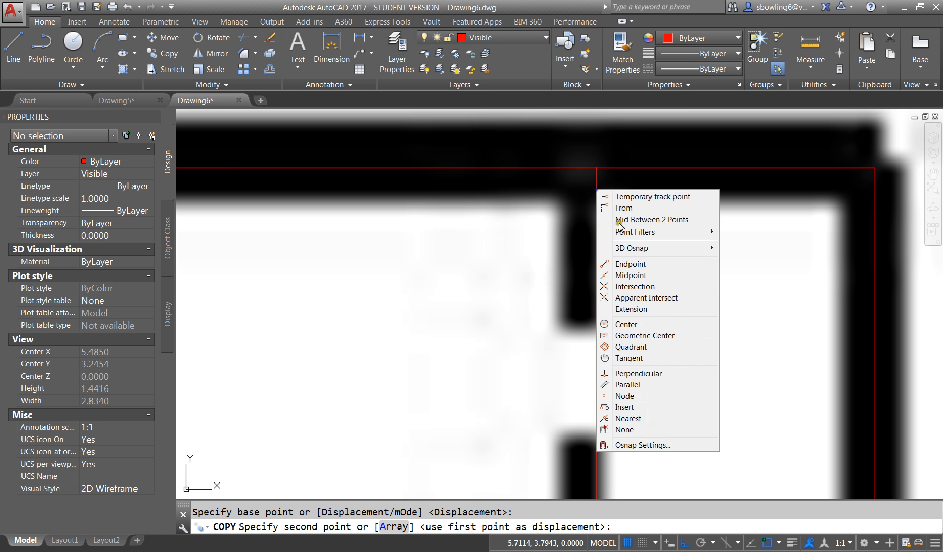
pyautogui.click(633, 420)
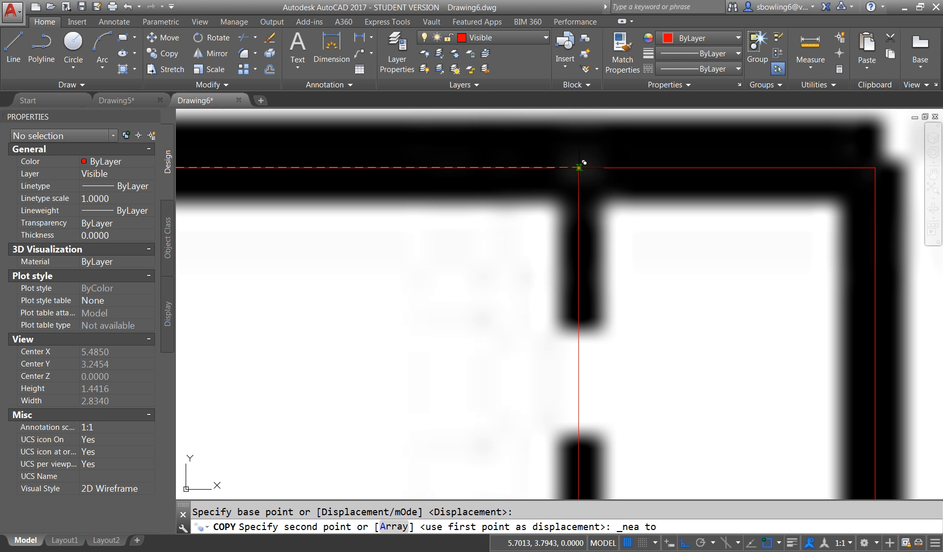
pyautogui.click(580, 167)
pyautogui.press('Escape')
# Step: Move both traced dashed-line polylines of the upper fork arm to the hidden-line layer
pyautogui.scroll(-5, 585, 169)
pyautogui.click(606, 215)
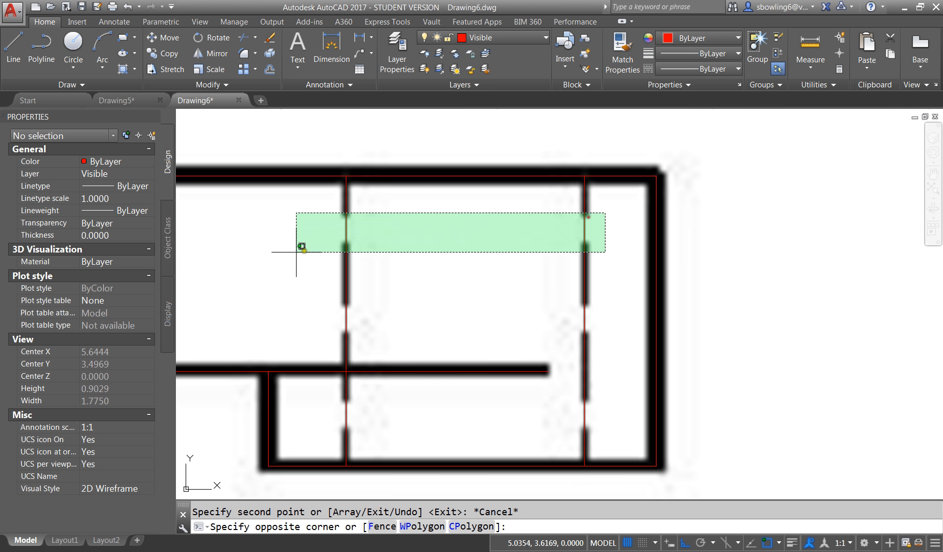
pyautogui.click(269, 249)
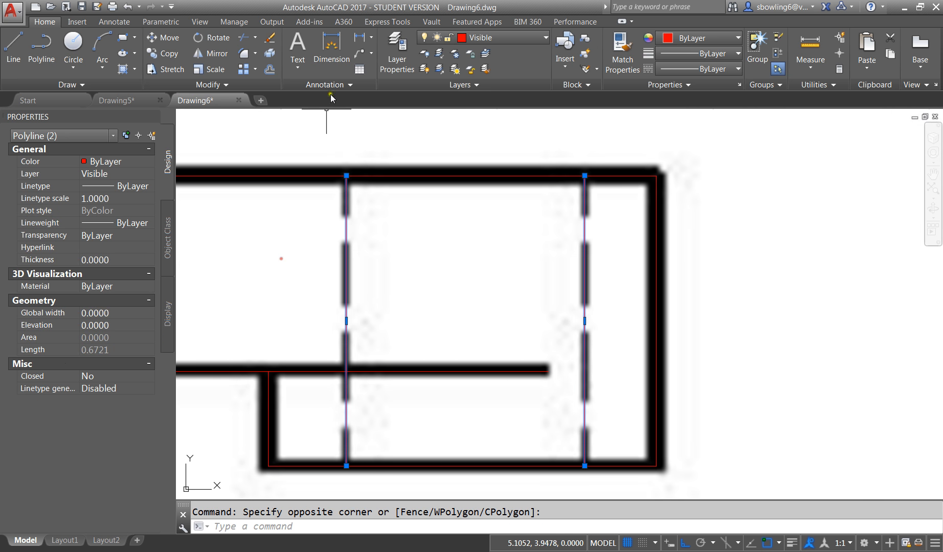
pyautogui.click(523, 35)
pyautogui.click(482, 88)
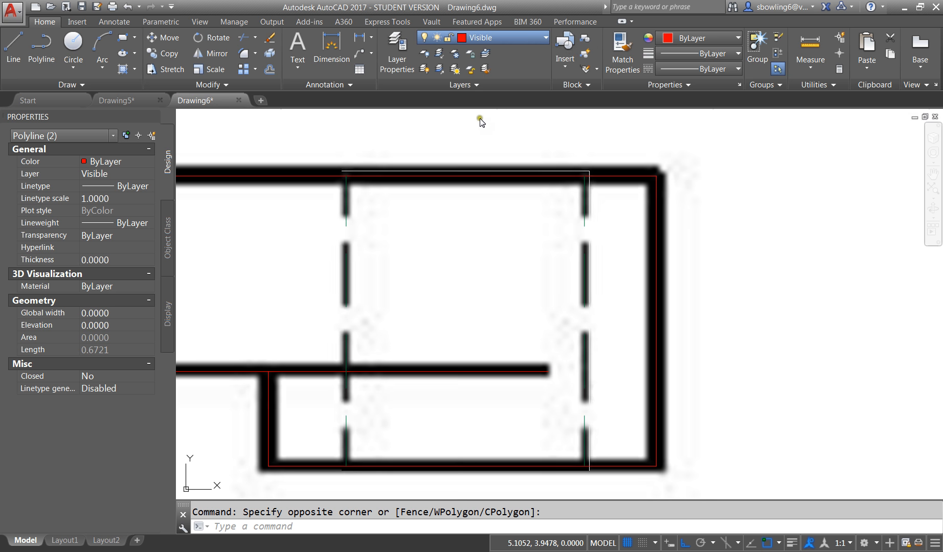
pyautogui.press('Escape')
pyautogui.scroll(-3, 545, 253)
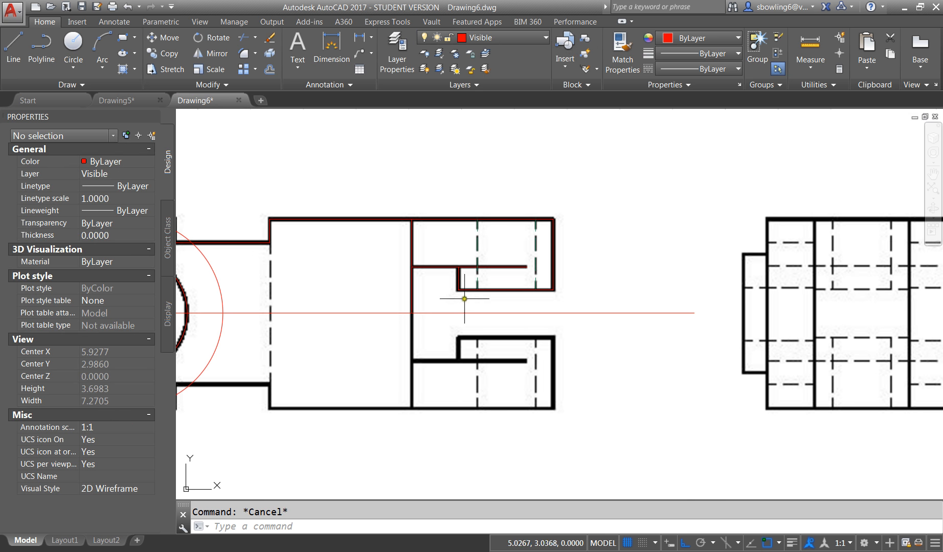
pyautogui.scroll(-2, 532, 200)
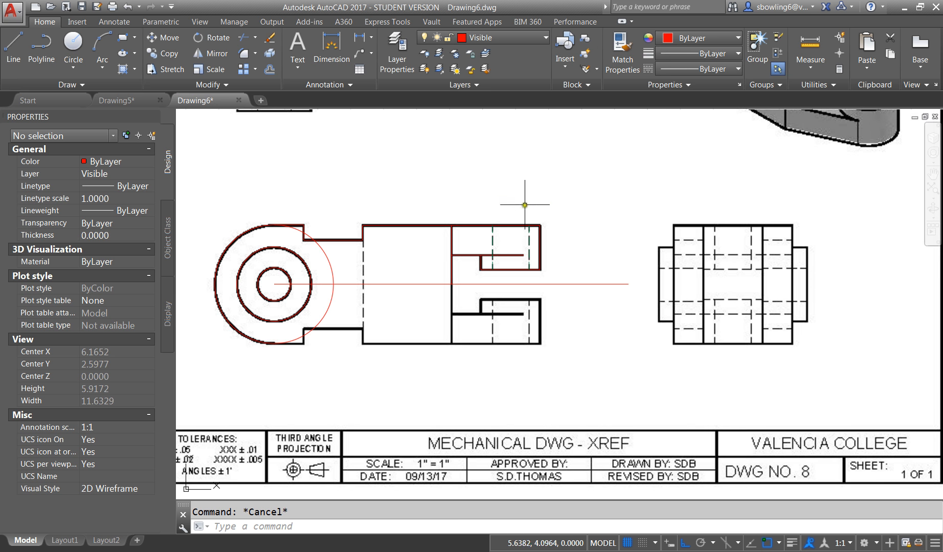
pyautogui.click(353, 241)
pyautogui.click(368, 198)
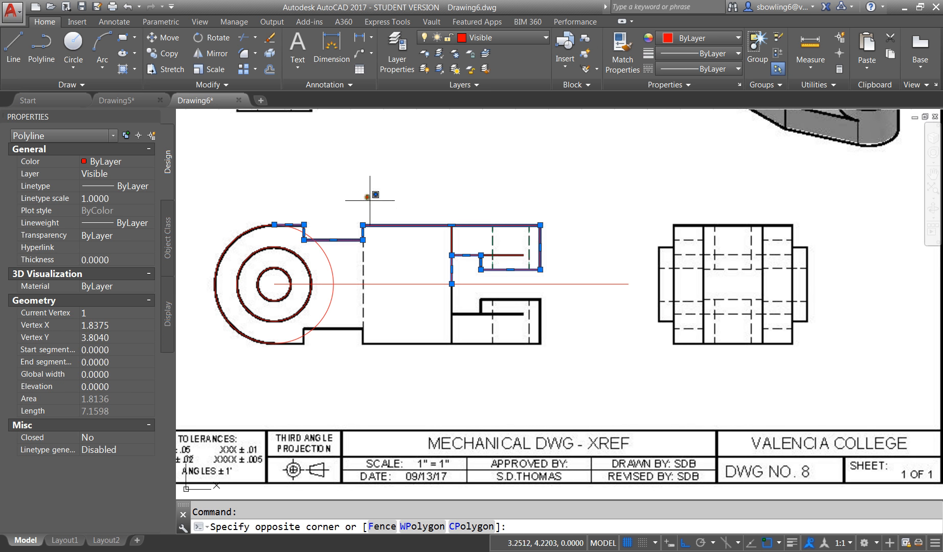
pyautogui.click(565, 282)
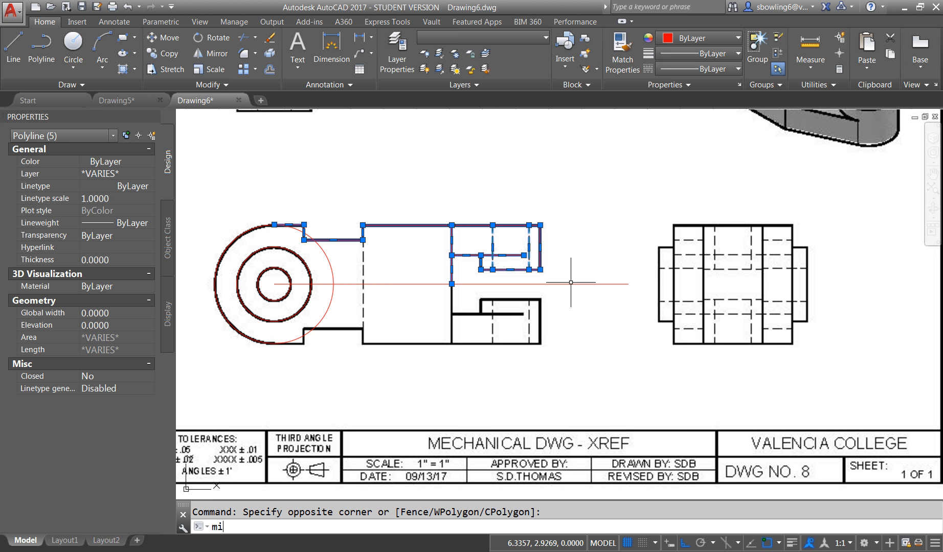
pyautogui.write('mirror')
pyautogui.press('Return')
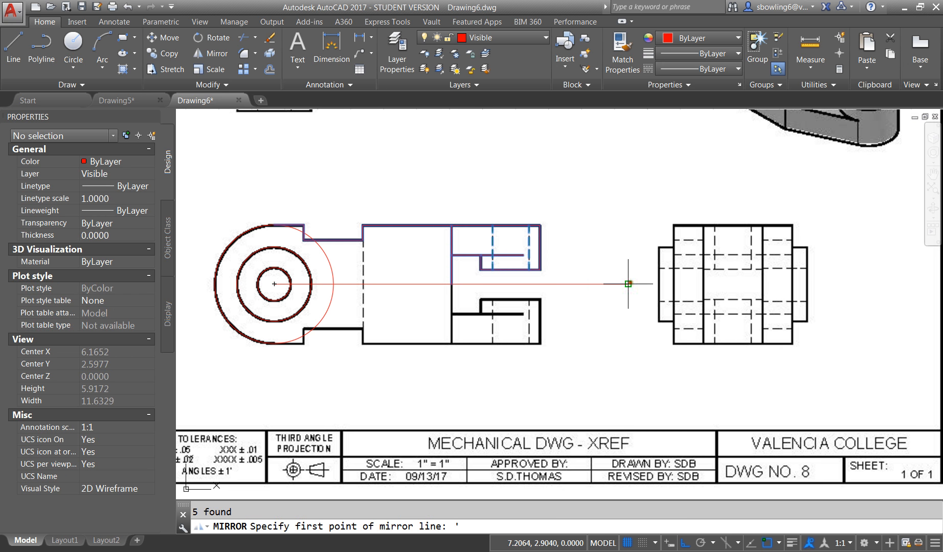
pyautogui.press('Escape')
pyautogui.press('Escape')
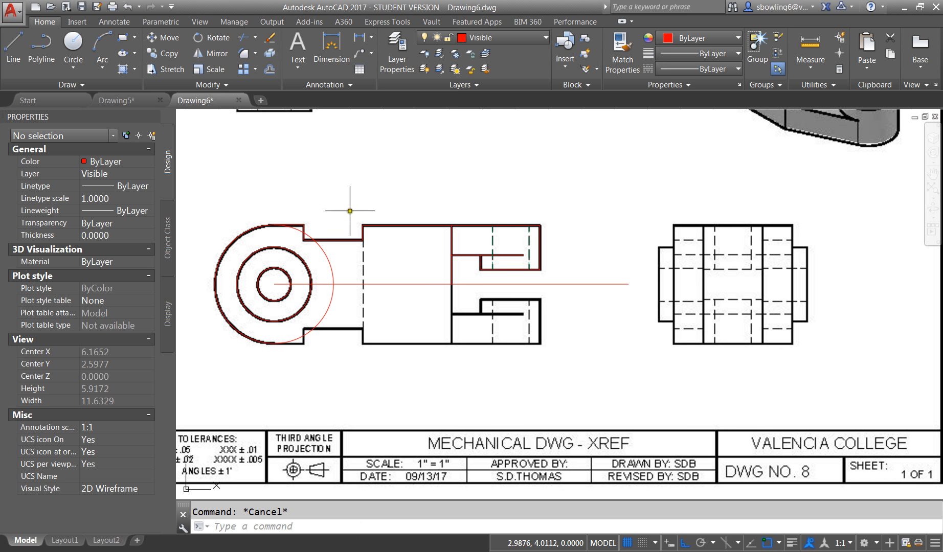
pyautogui.click(599, 197)
pyautogui.press('Escape')
pyautogui.press('Escape')
# Step: Mirror the five traced upper-half polylines about the horizontal centre line from the circles' centre to its far end, keeping the source objects
pyautogui.click(317, 205)
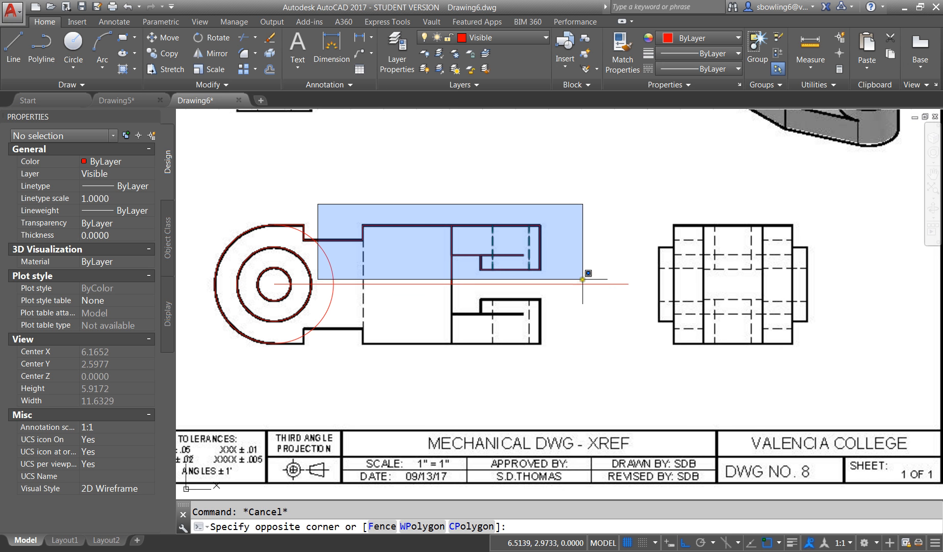
pyautogui.click(586, 274)
pyautogui.click(420, 260)
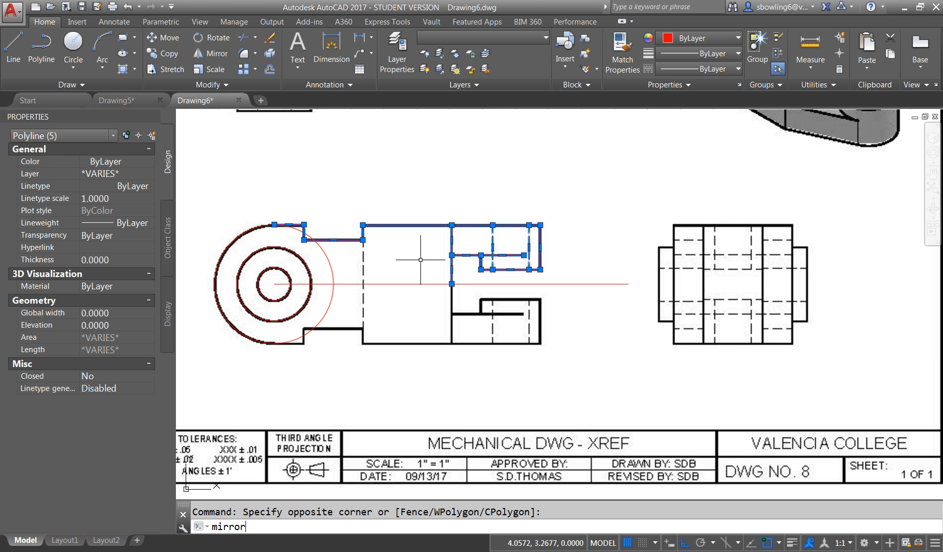
pyautogui.write('MI')
pyautogui.press('Return')
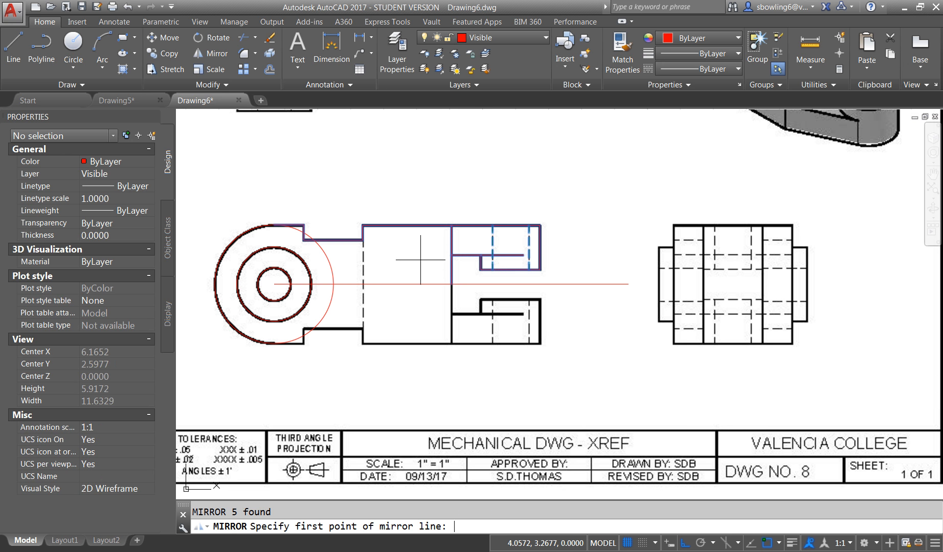
pyautogui.click(274, 284)
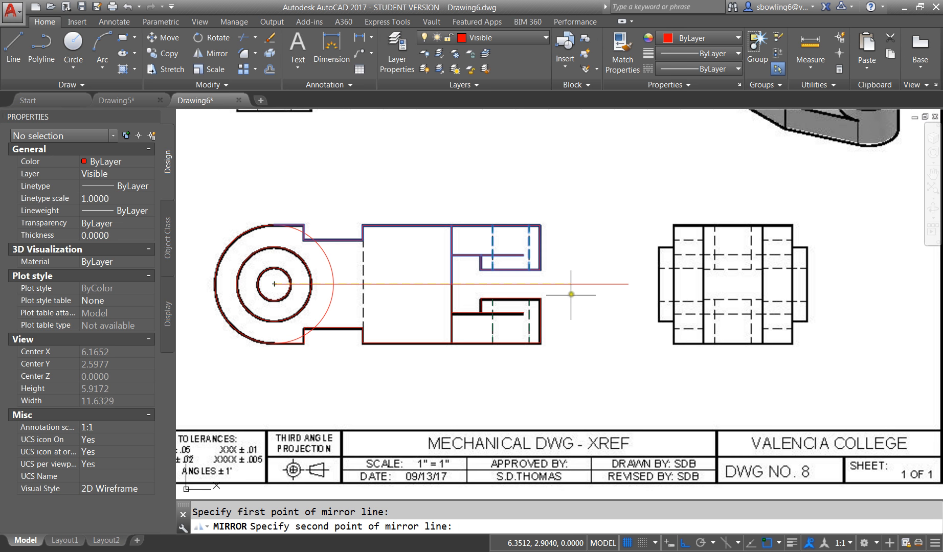
pyautogui.click(631, 287)
pyautogui.press('Return')
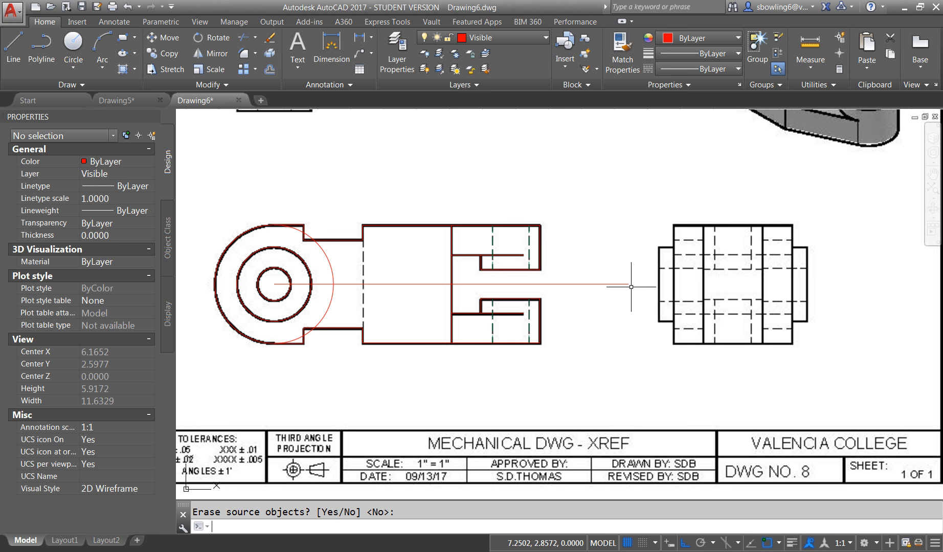
pyautogui.press('Escape')
# Step: Trace the body's vertical dashed line with a polyline from the upper neck corner to the lower neck corner
pyautogui.write('p')
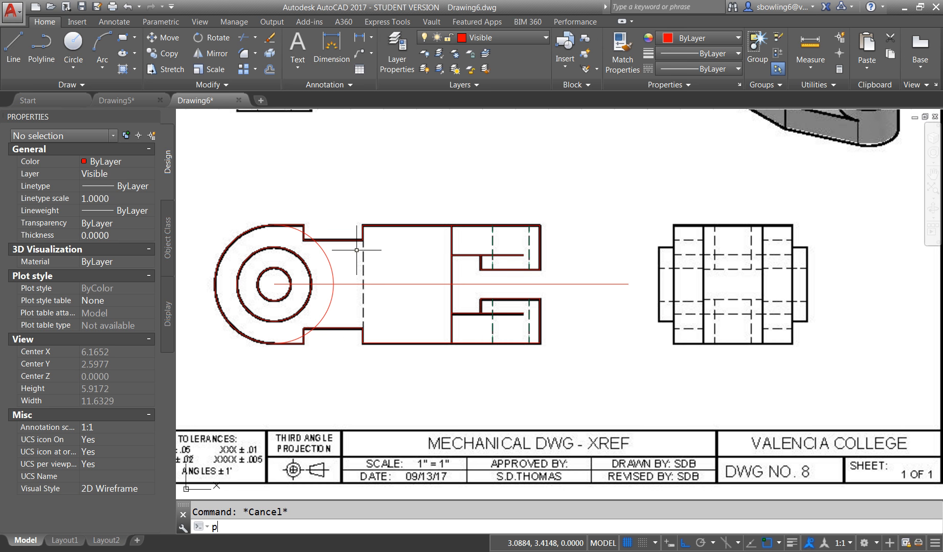
pyautogui.write('l')
pyautogui.press('Return')
pyautogui.click(363, 240)
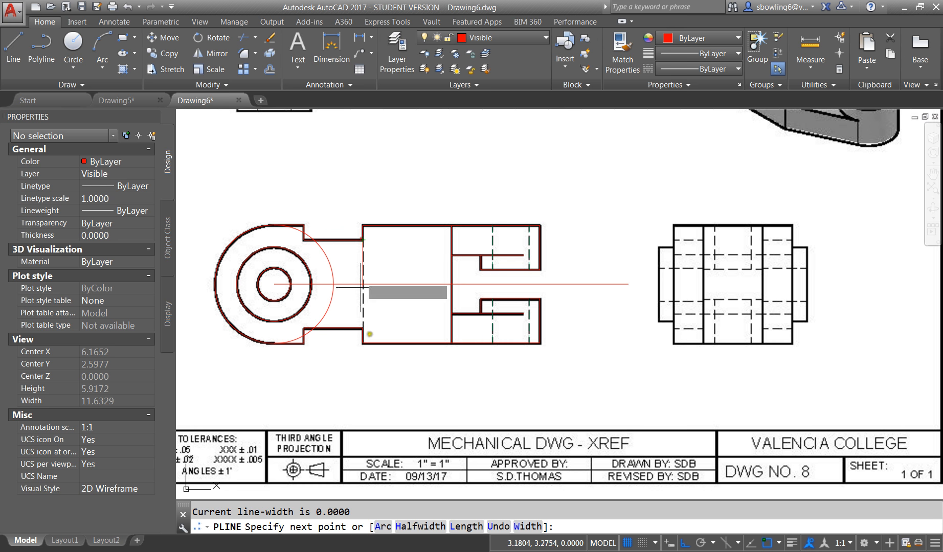
pyautogui.click(363, 330)
pyautogui.press('Escape')
# Step: Delete the horizontal construction line running from the circles' centre through the front view
pyautogui.click(404, 284)
pyautogui.click(401, 300)
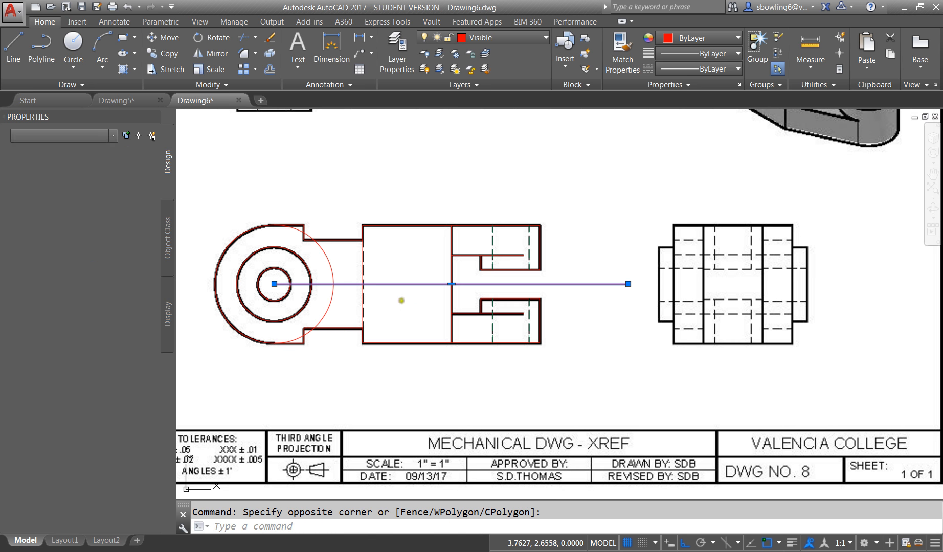
pyautogui.click(455, 286)
pyautogui.press('Delete')
# Step: Match the properties of the fork arm's hidden line onto the newly traced vertical line at the neck
pyautogui.write('ma')
pyautogui.press('Return')
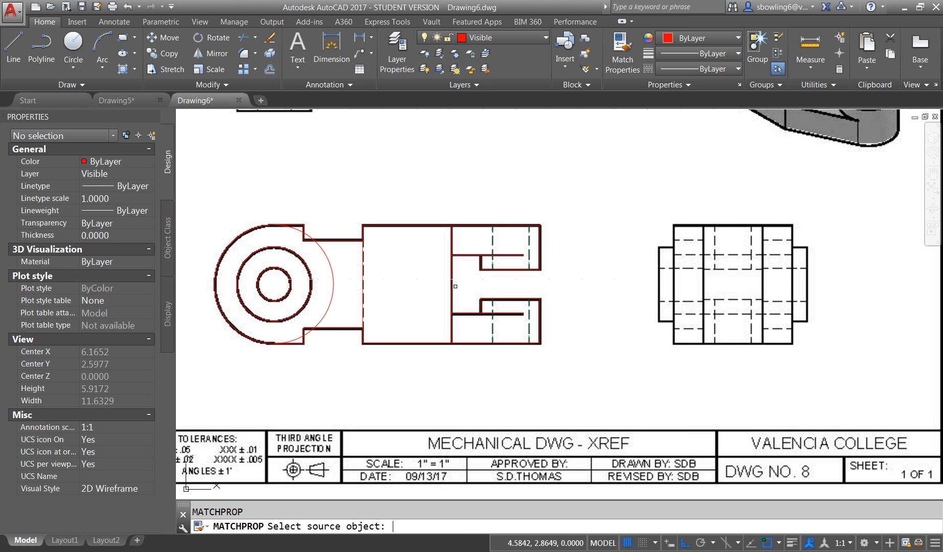
pyautogui.click(493, 260)
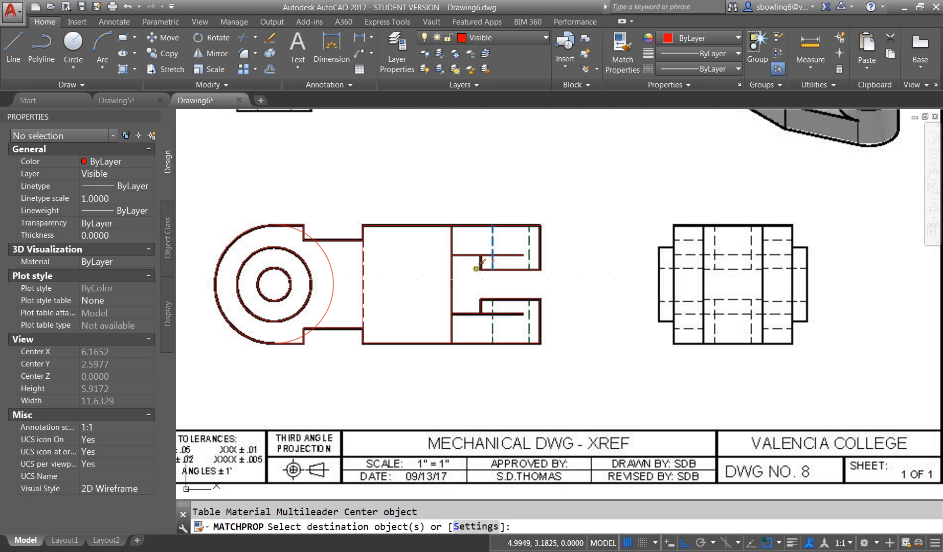
pyautogui.click(362, 274)
pyautogui.press('Escape')
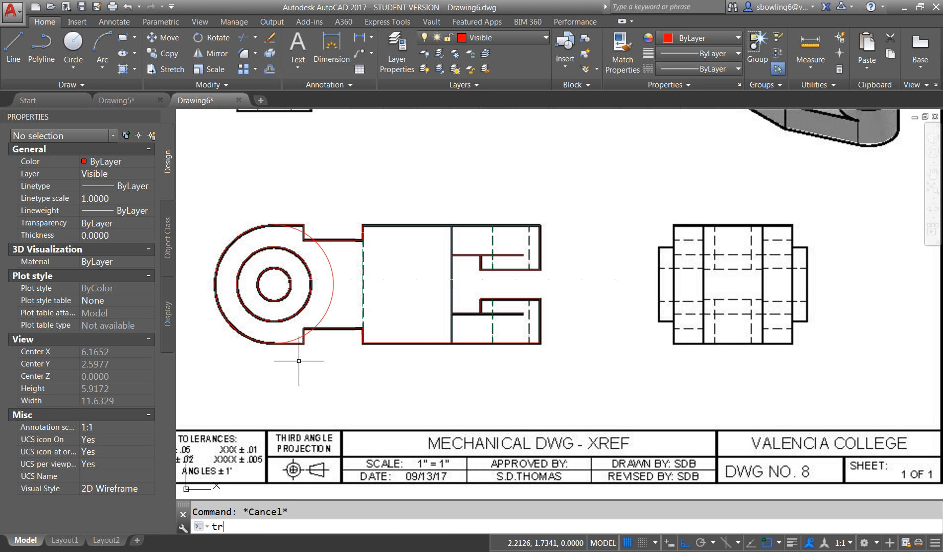
# Step: Trim the large outer circle against the upper and lower outline polylines and delete its leftover arc across the neck
pyautogui.write('tr')
pyautogui.press('Return')
pyautogui.click(297, 345)
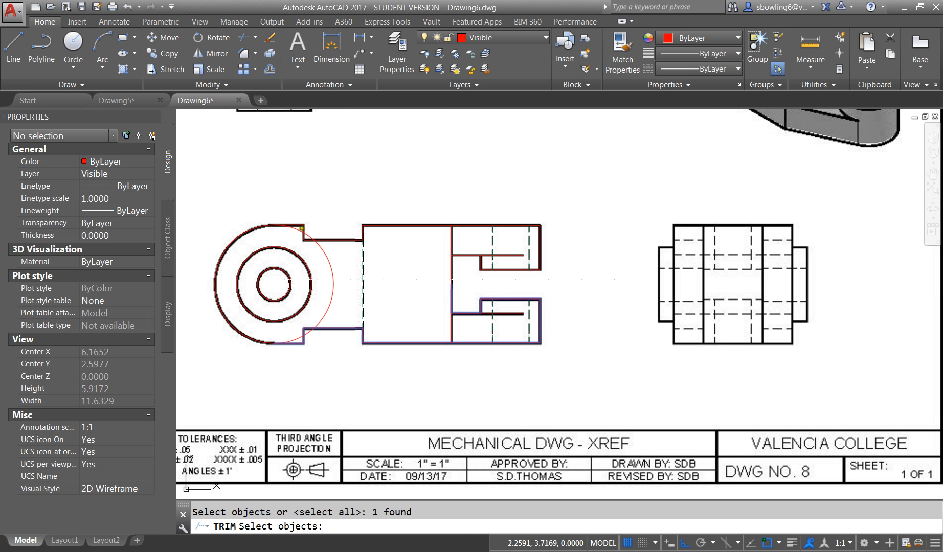
pyautogui.click(302, 228)
pyautogui.press('Return')
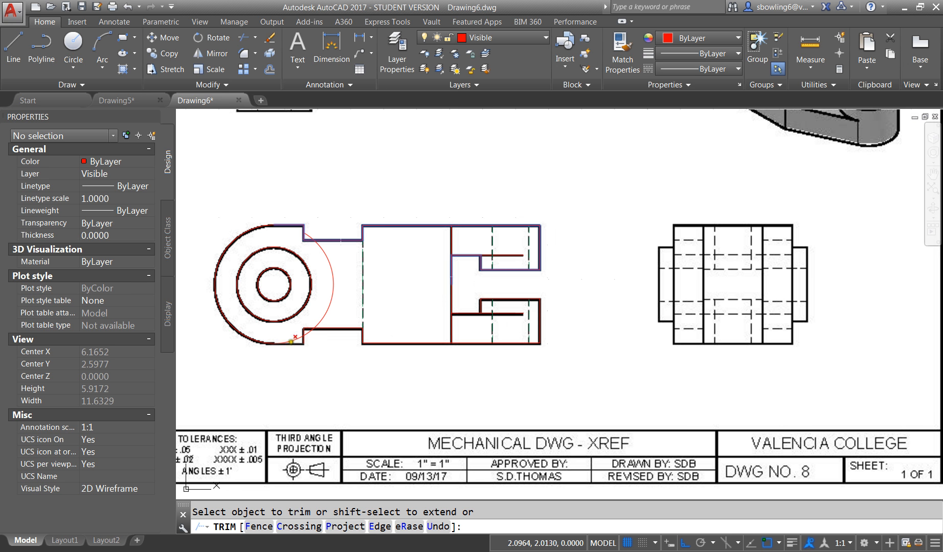
pyautogui.click(294, 339)
pyautogui.press('Escape')
pyautogui.click(341, 292)
pyautogui.click(327, 298)
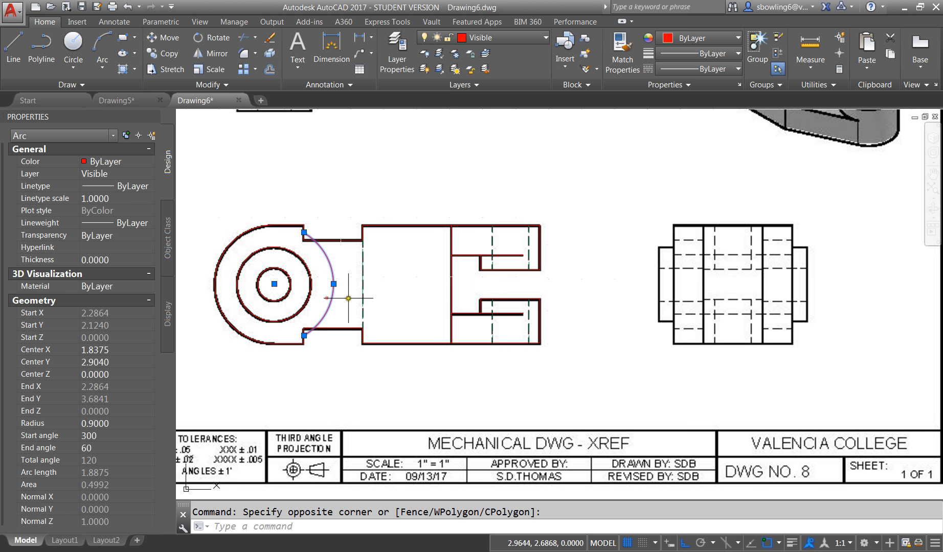
pyautogui.press('Delete')
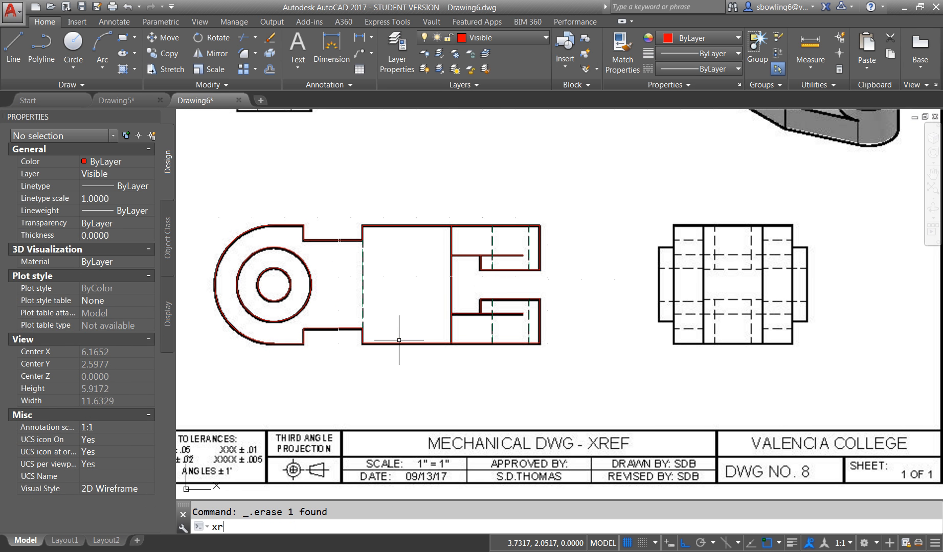
# Step: Unload the Mechanical Dwg XREF-Image reference and close the external references manager
pyautogui.press('Escape')
pyautogui.press('Return')
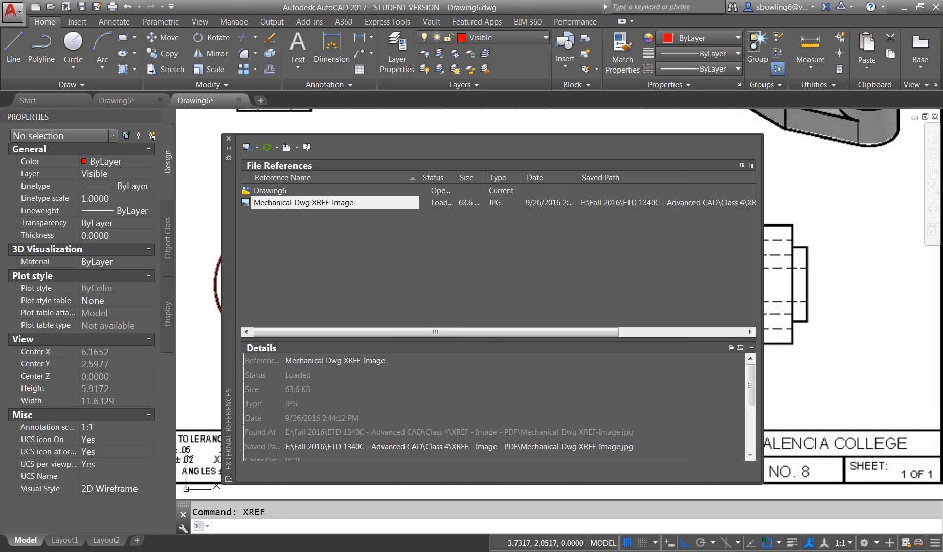
pyautogui.rightClick(268, 204)
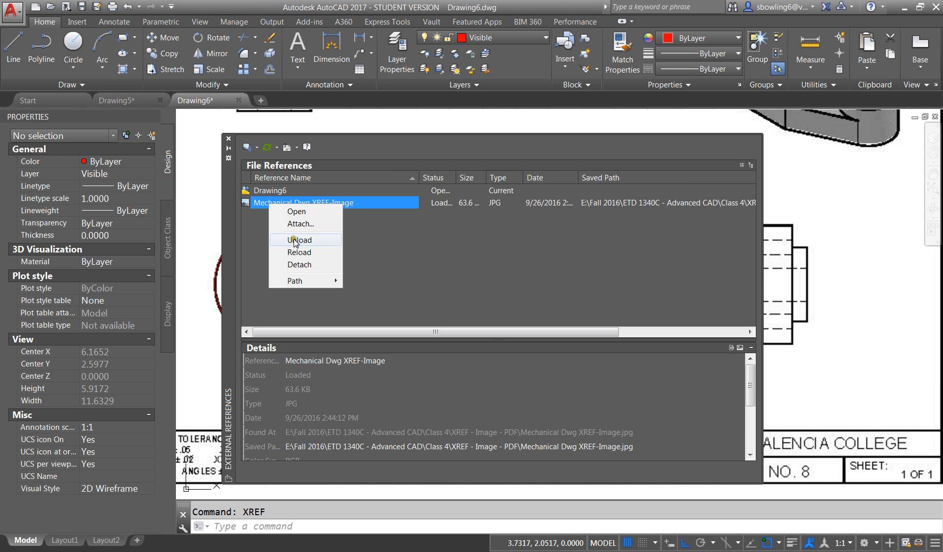
pyautogui.click(278, 241)
pyautogui.click(228, 138)
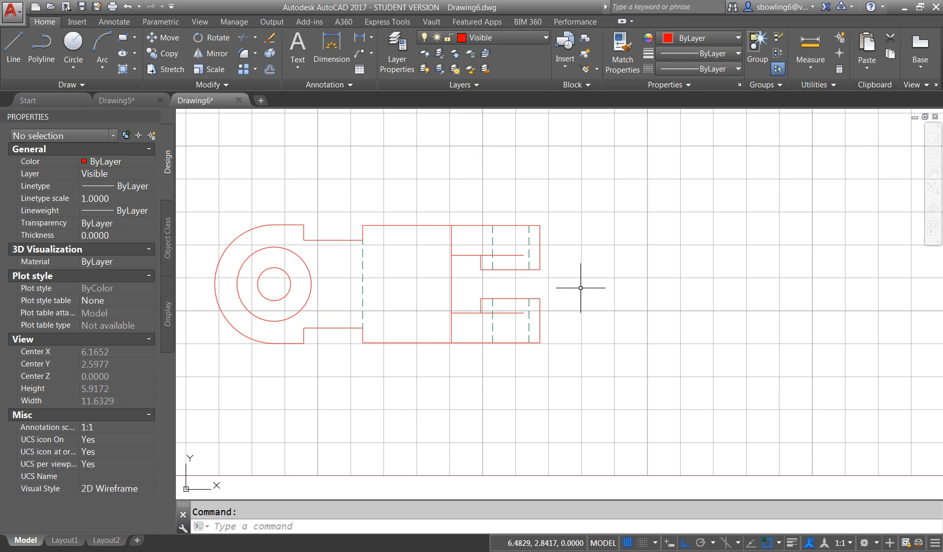
# Step: Reopen the external references manager and reload the Mechanical Dwg XREF-Image reference
pyautogui.write('ref')
pyautogui.press('Return')
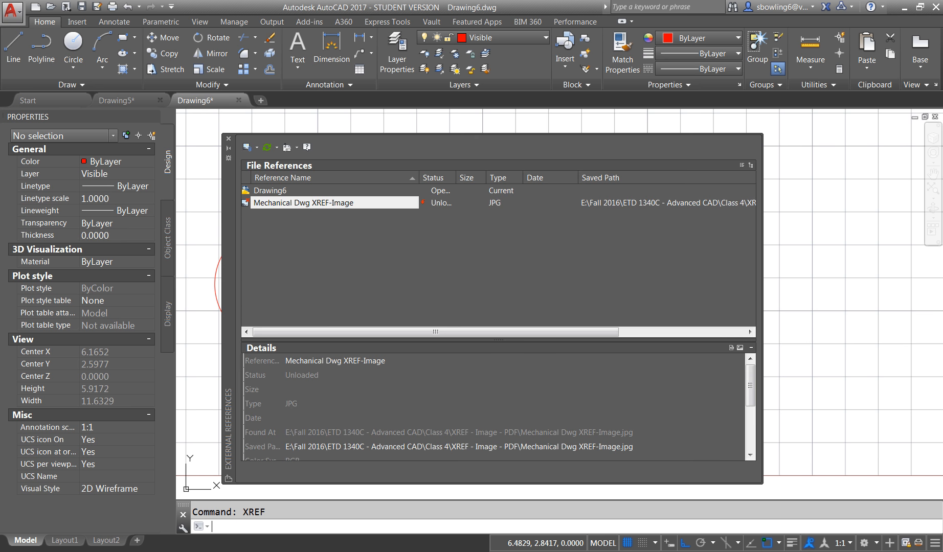
pyautogui.rightClick(348, 204)
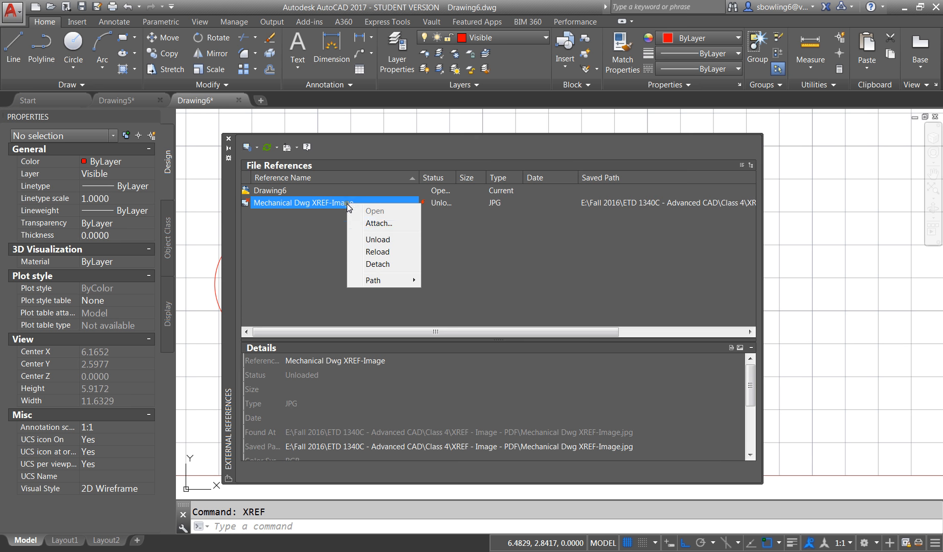
pyautogui.click(379, 251)
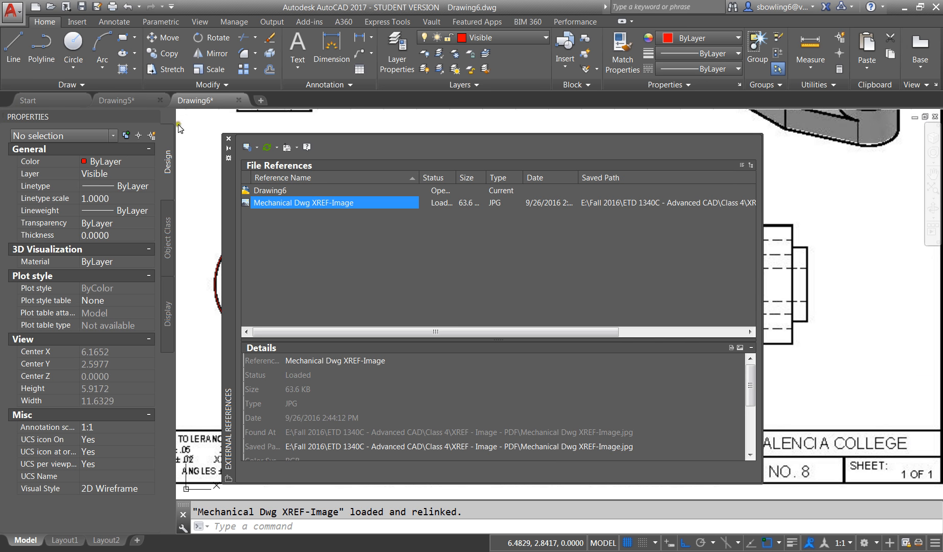
# Step: Close the external references manager and examine the traced front view and the untraced side view against the reloaded image
pyautogui.click(228, 139)
pyautogui.scroll(-2, 609, 348)
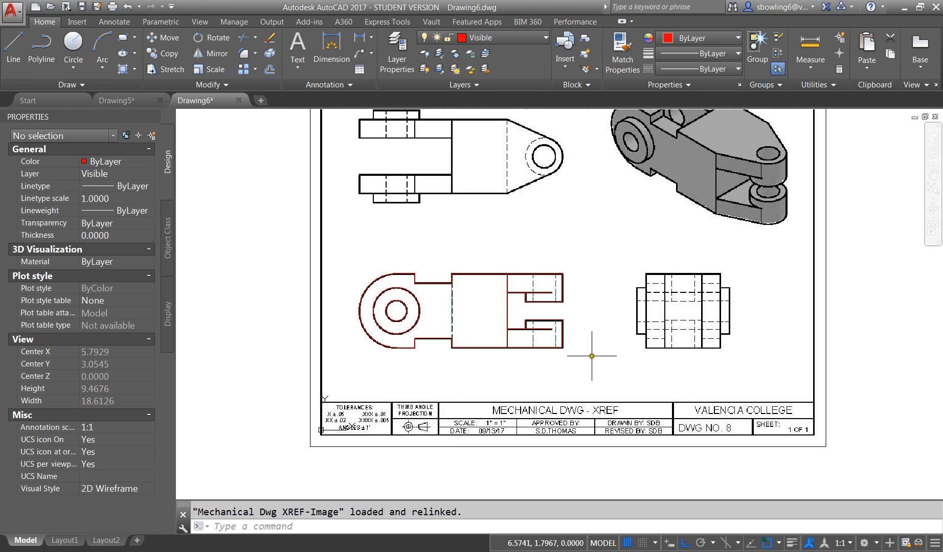
pyautogui.scroll(-1, 516, 353)
pyautogui.scroll(2, 563, 353)
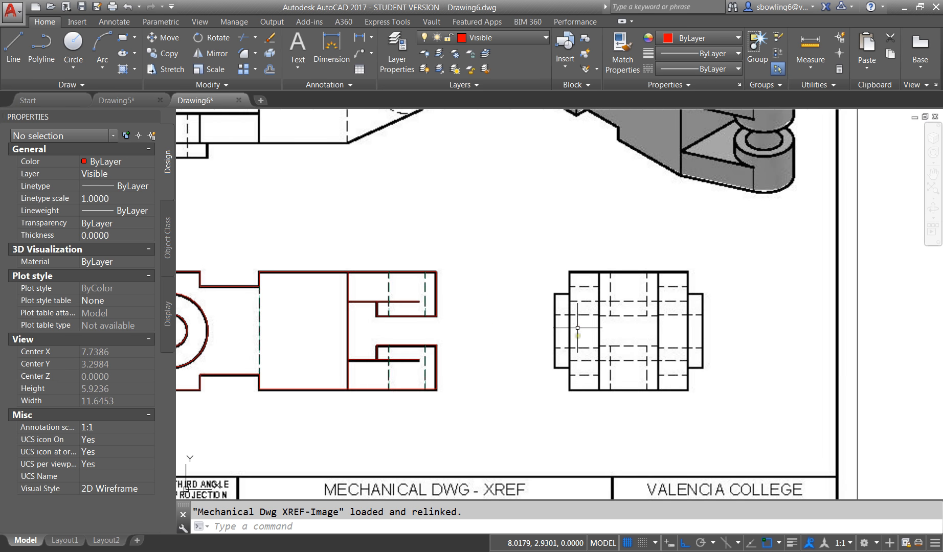
pyautogui.scroll(-1, 544, 361)
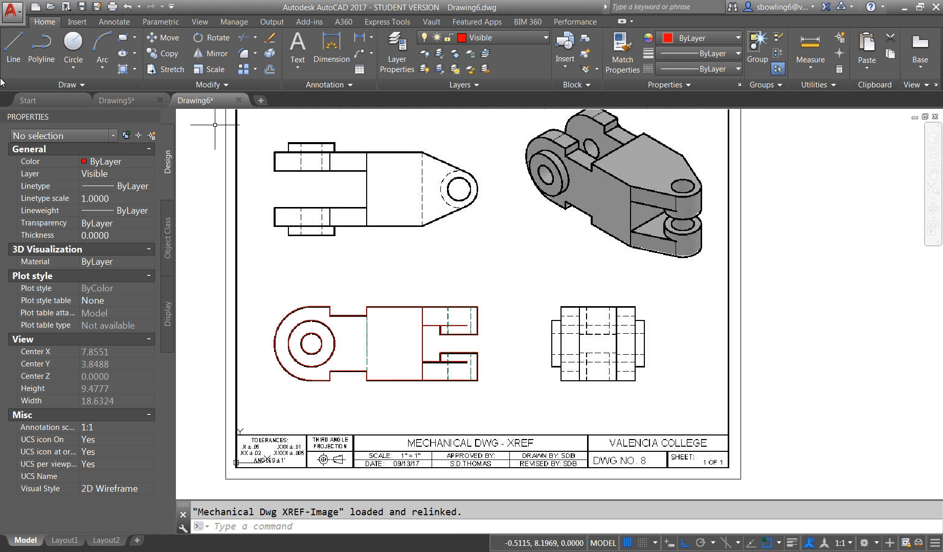
# Step: Switch to Drawing5, reload the Mechanical Dwg XREF-PDF - 1 underlay in the external references manager, and close the manager
pyautogui.click(110, 99)
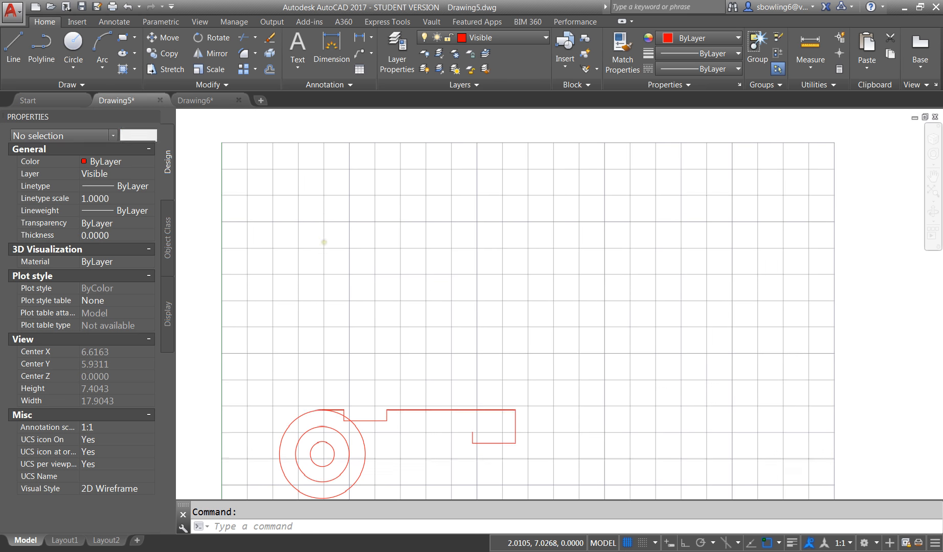
pyautogui.write('xref')
pyautogui.press('Return')
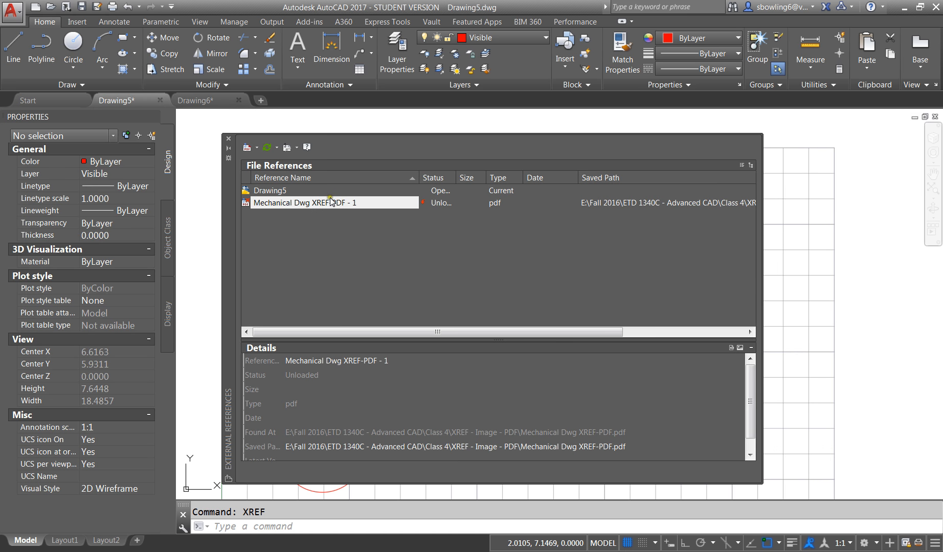
pyautogui.click(331, 202)
pyautogui.rightClick(331, 202)
pyautogui.click(368, 248)
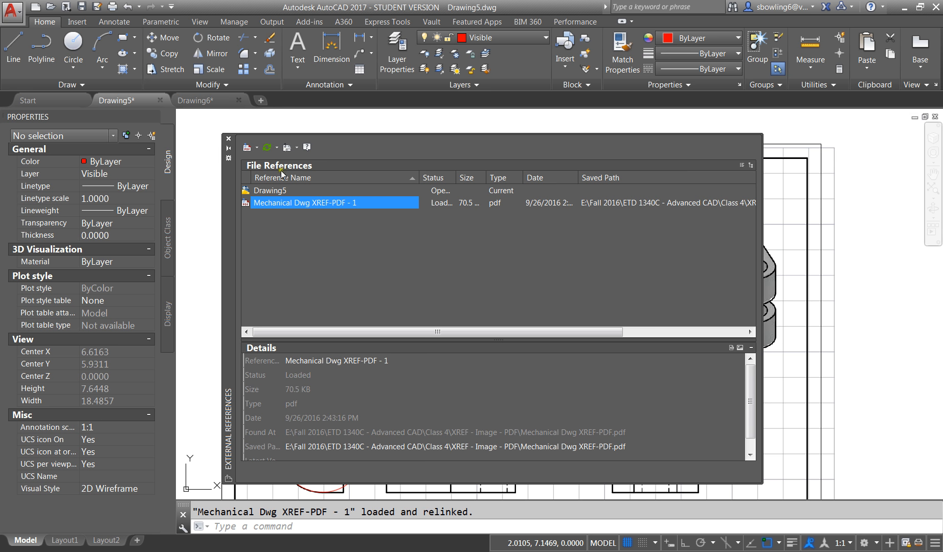
pyautogui.click(229, 138)
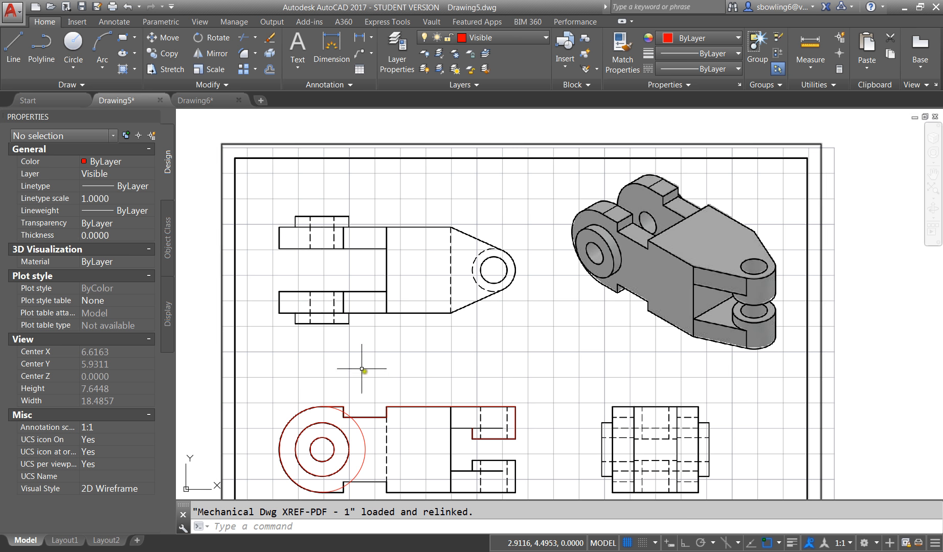
# Step: Start a polyline on the top view from the lower fork arm's end, along the lower and tapered edges, with an arc around the eye
pyautogui.write('l')
pyautogui.press('Return')
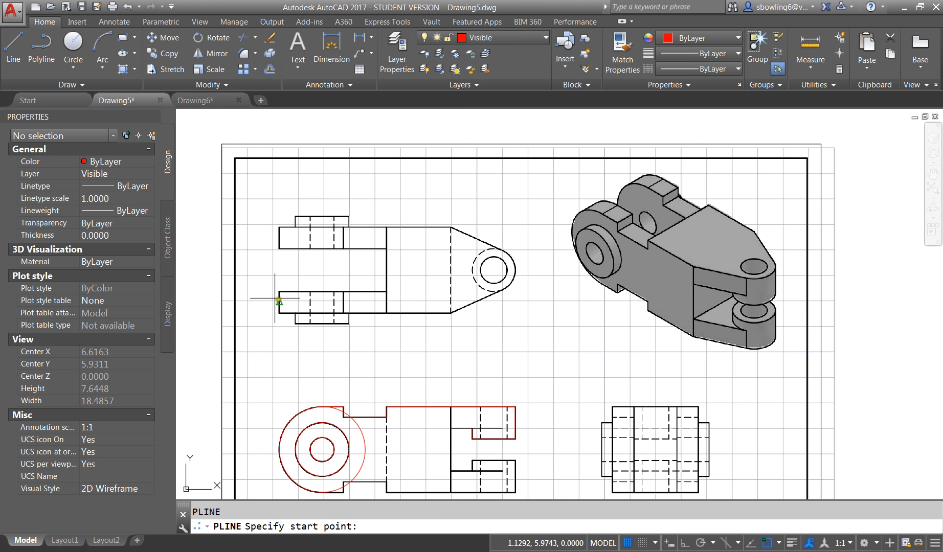
pyautogui.click(279, 312)
pyautogui.click(451, 312)
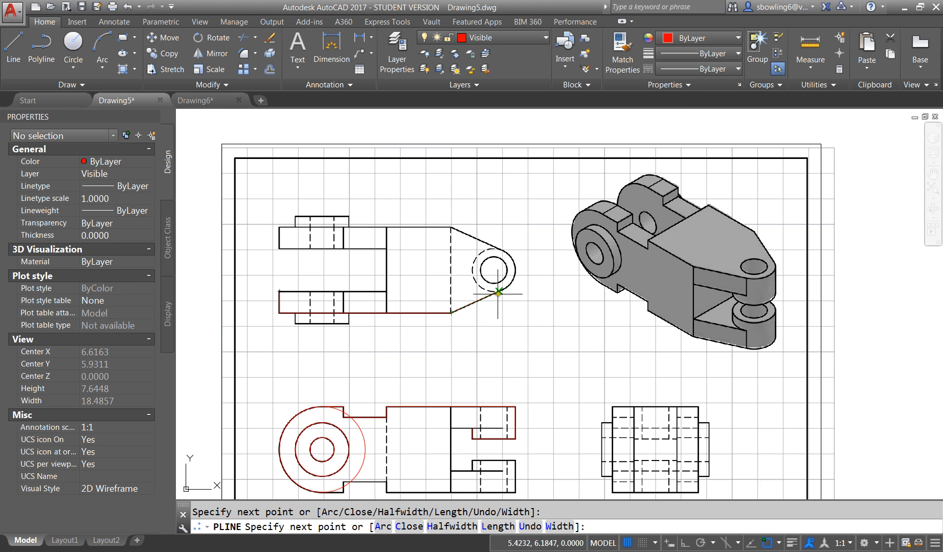
pyautogui.write('a')
pyautogui.press('Return')
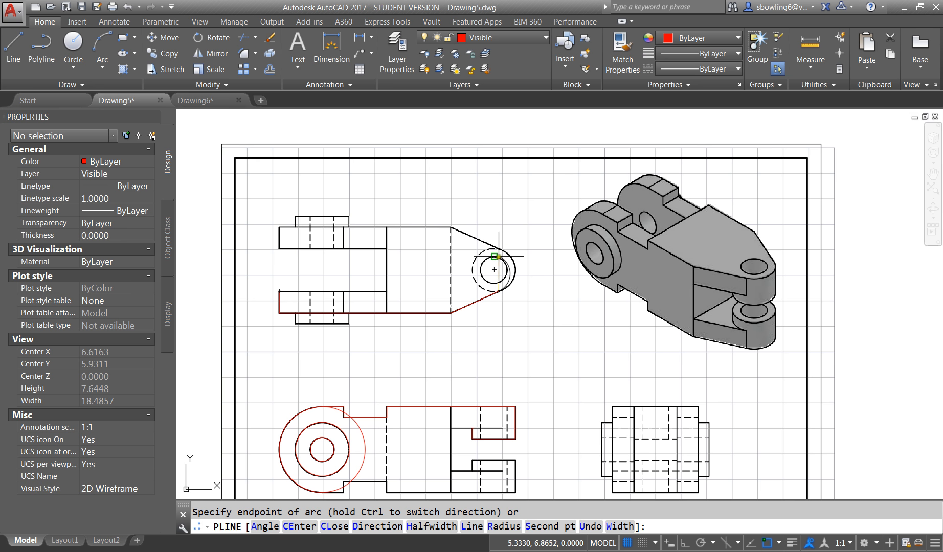
pyautogui.click(499, 249)
# Step: Continue the polyline with straight segments along the upper taper and top edge, around the upper boss, and down the upper arm's end
pyautogui.write('l')
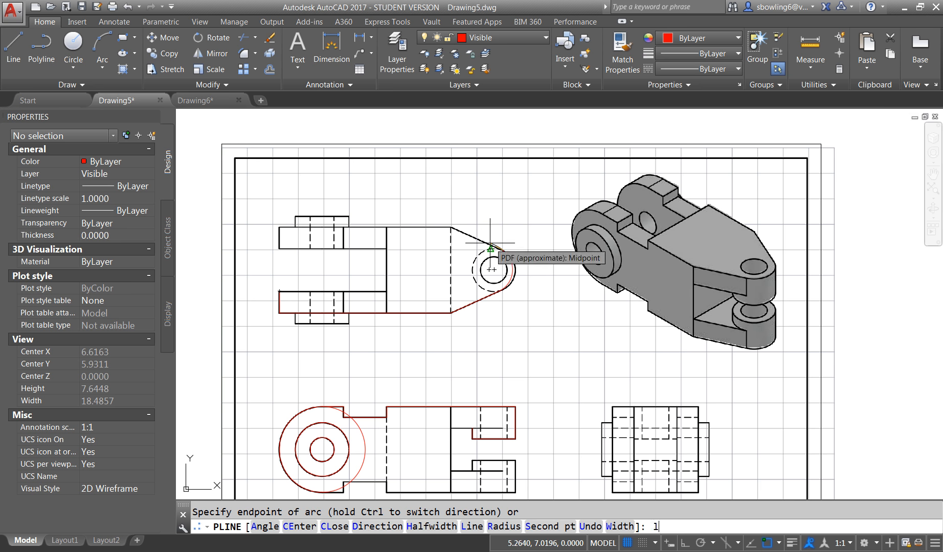
pyautogui.press('Return')
pyautogui.click(451, 226)
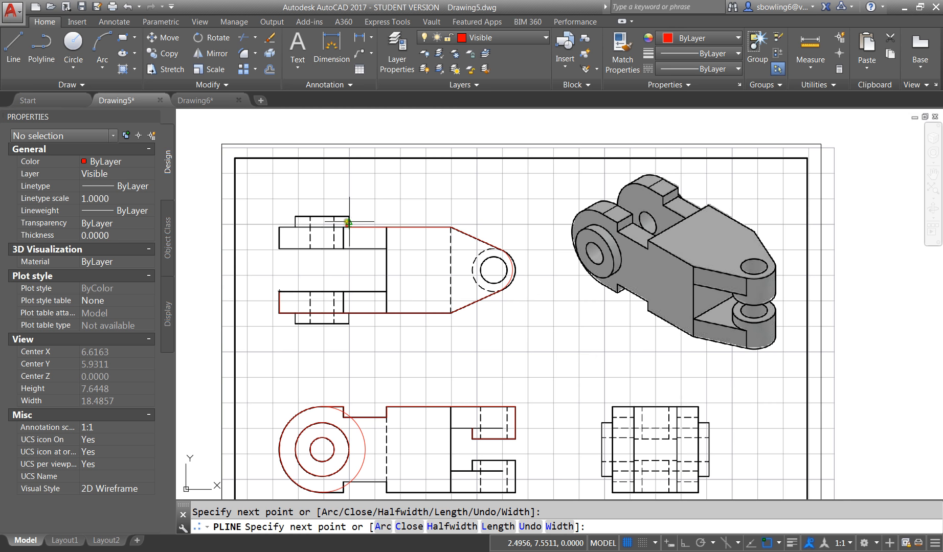
pyautogui.click(296, 216)
pyautogui.click(296, 226)
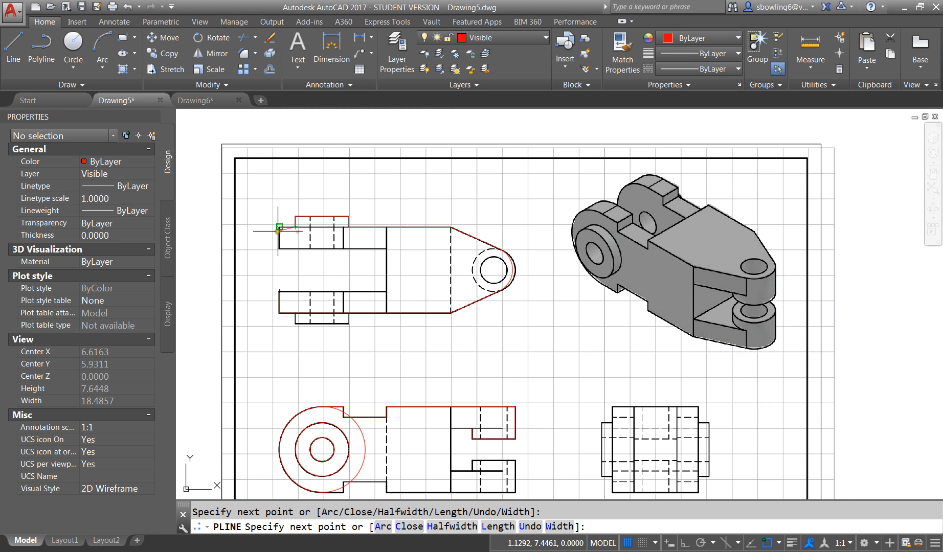
pyautogui.click(279, 227)
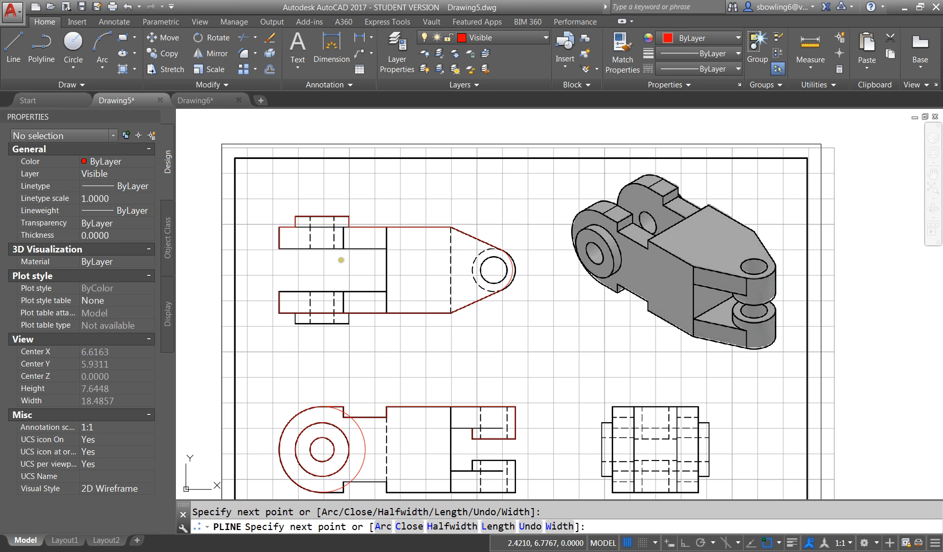
pyautogui.press('Escape')
# Step: Stretch the midpoint of the polyline's arc outward onto the rounded end of the top view in the PDF underlay
pyautogui.scroll(6, 511, 270)
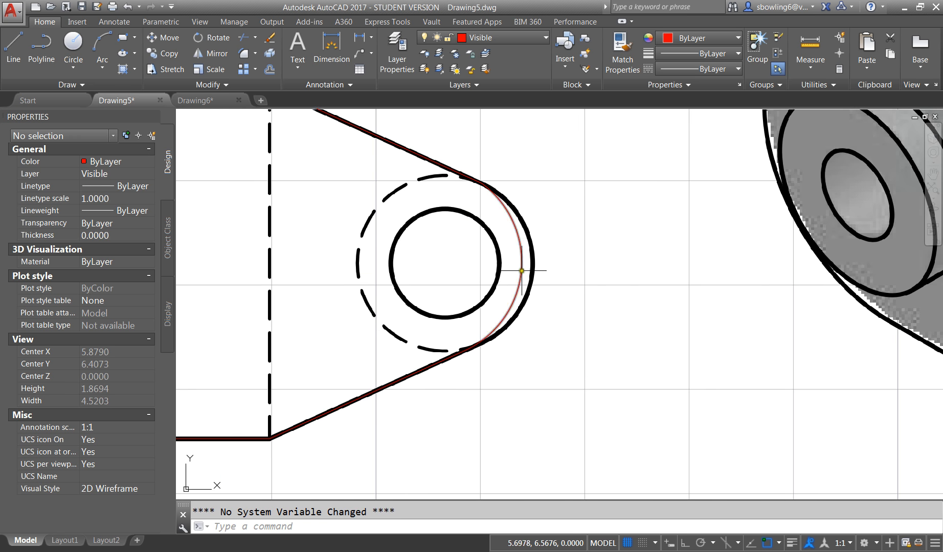
pyautogui.click(519, 270)
pyautogui.click(521, 271)
pyautogui.click(532, 272)
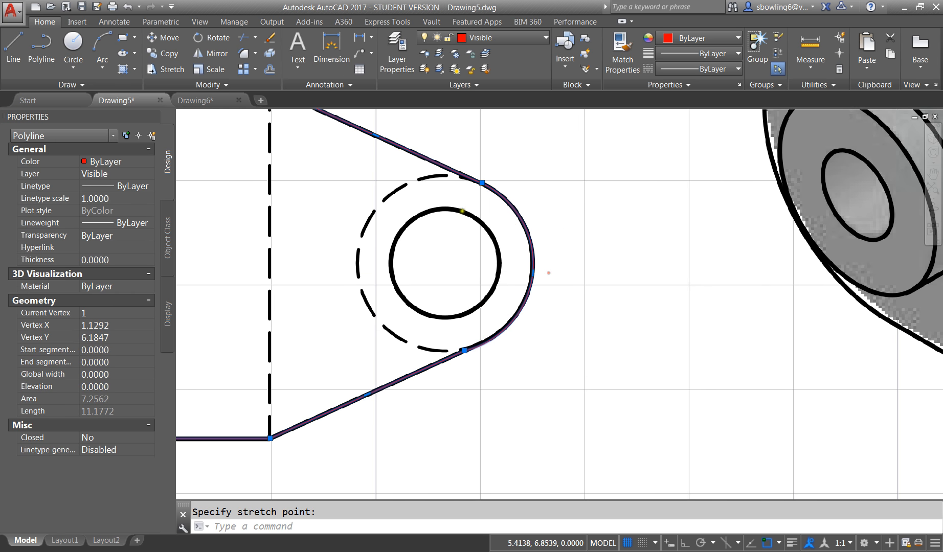
pyautogui.scroll(-6, 460, 217)
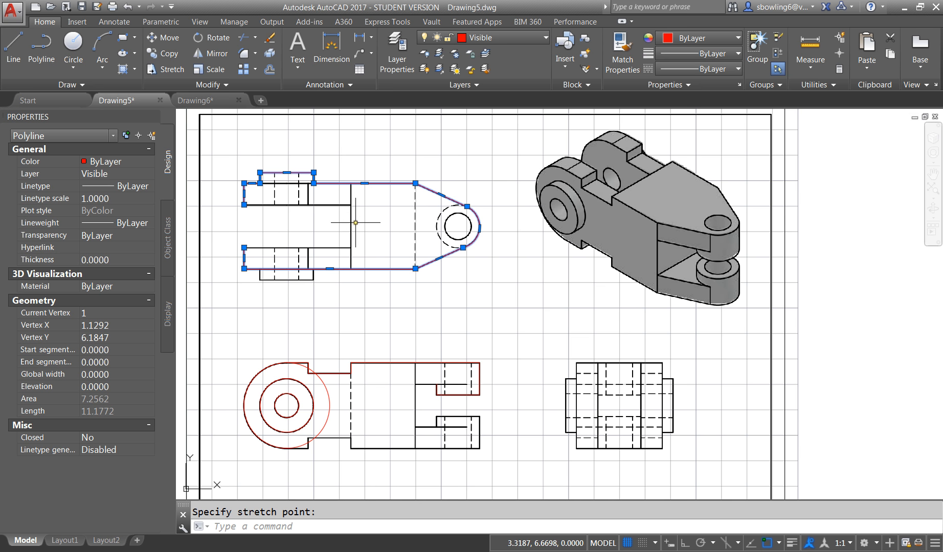
# Step: Switch back to Drawing6 and select the upper outline polyline of the traced front view
pyautogui.click(223, 100)
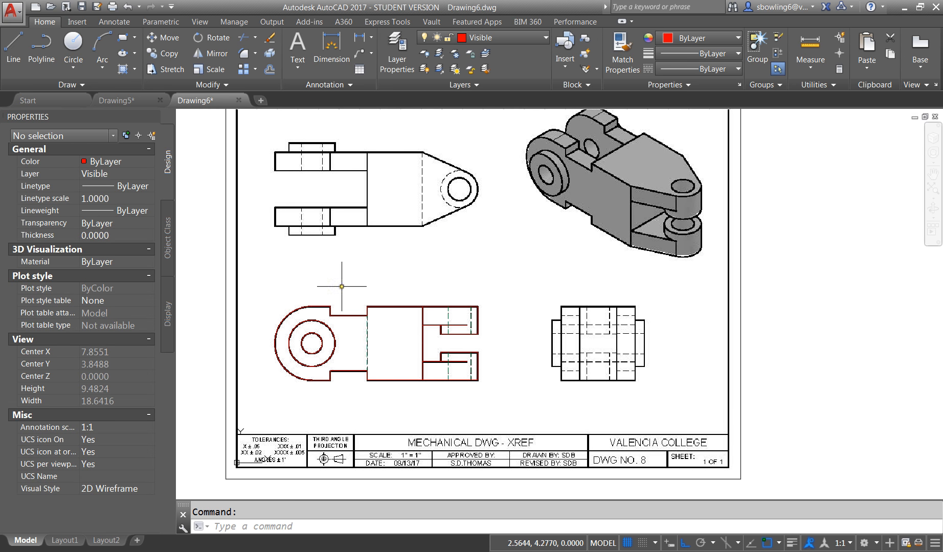
pyautogui.click(360, 315)
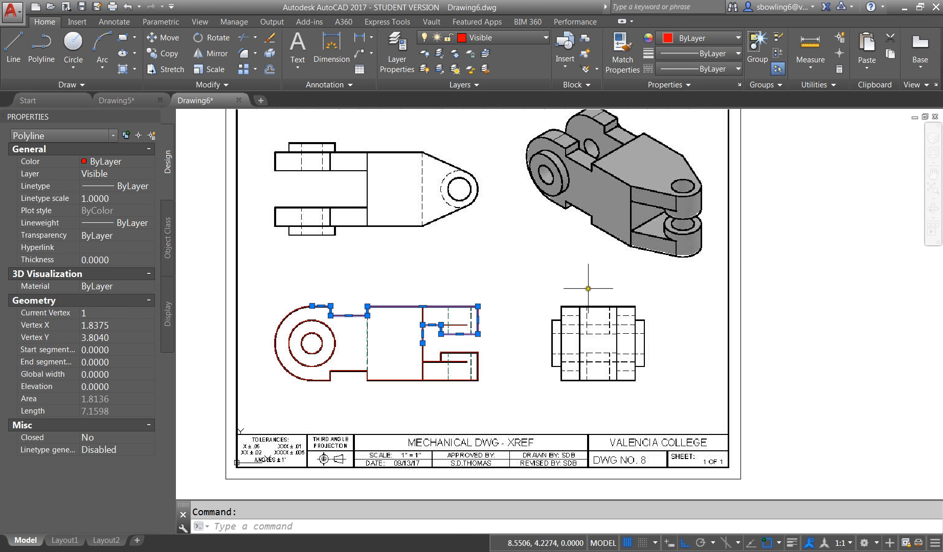